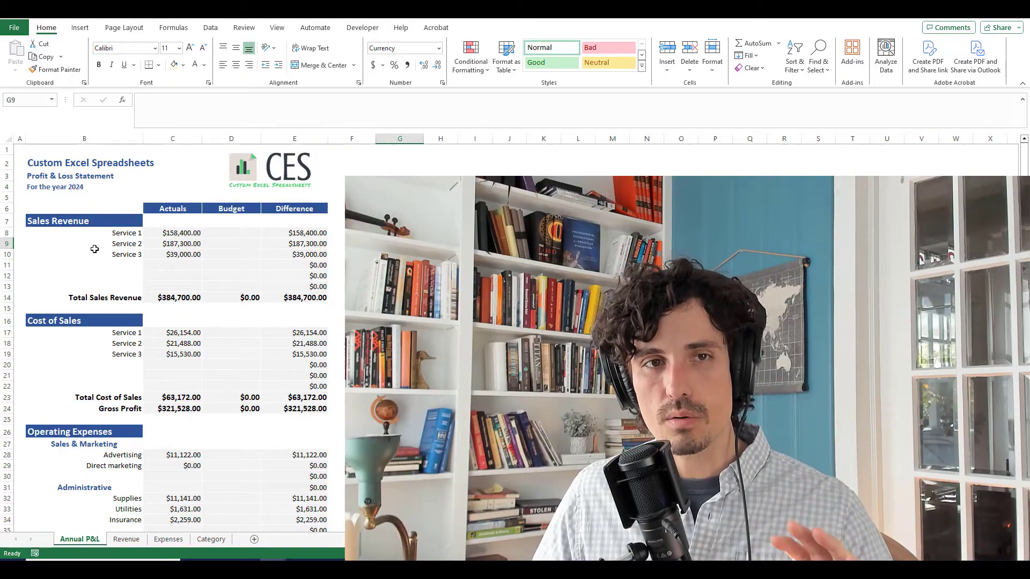
Give the Annual P&L sheet more vertical room on screen.
{"action": "scroll", "coordinate": [166, 279], "scroll_direction": "down", "scroll_amount": 4}
{"action": "scroll", "coordinate": [167, 287], "scroll_direction": "up", "scroll_amount": 4}
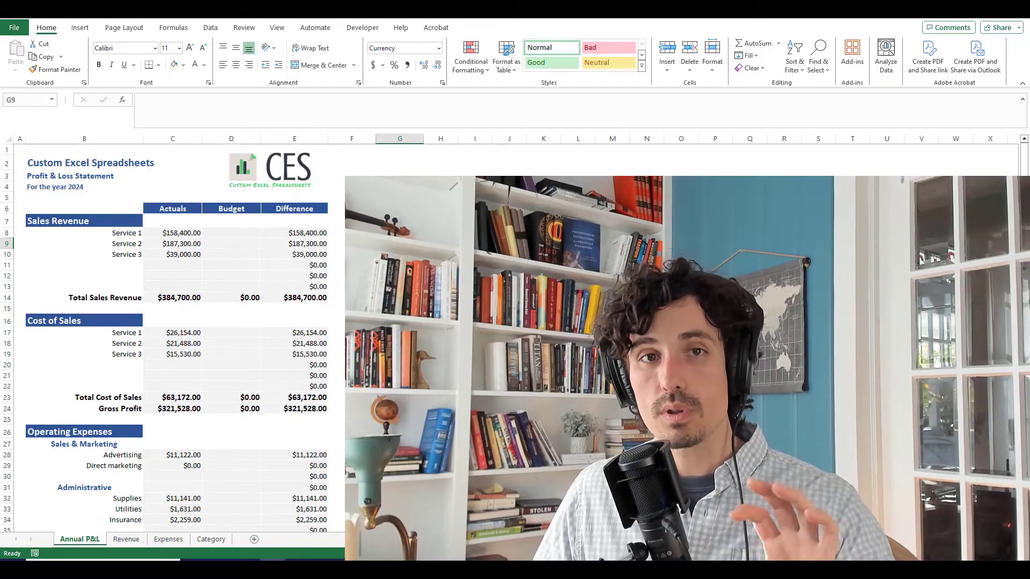
{"action": "left_click", "coordinate": [1022, 100]}
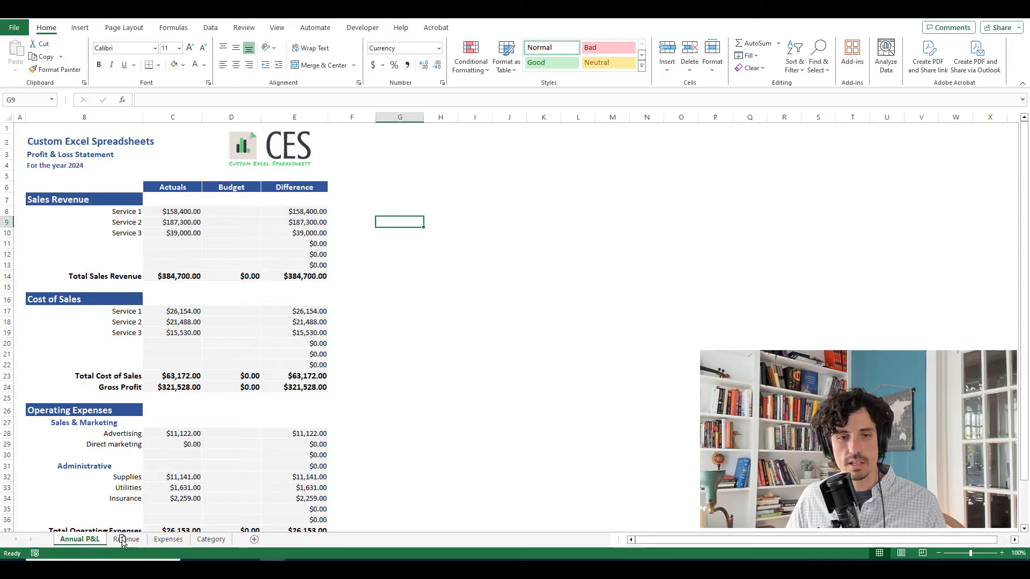
Duplicate the Annual P&L sheet and rename the copy 'Monthly P&L'.
{"action": "left_click_drag", "start_coordinate": [83, 539], "coordinate": [140, 539]}
{"action": "double_click", "coordinate": [141, 539]}
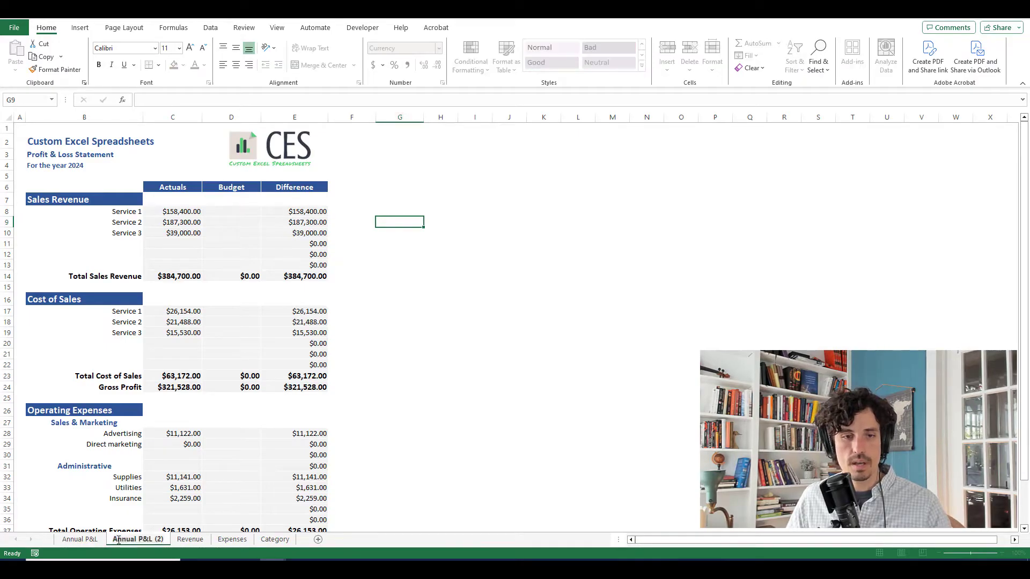
{"action": "double_click", "coordinate": [123, 539]}
{"action": "type", "text": "Monthly"}
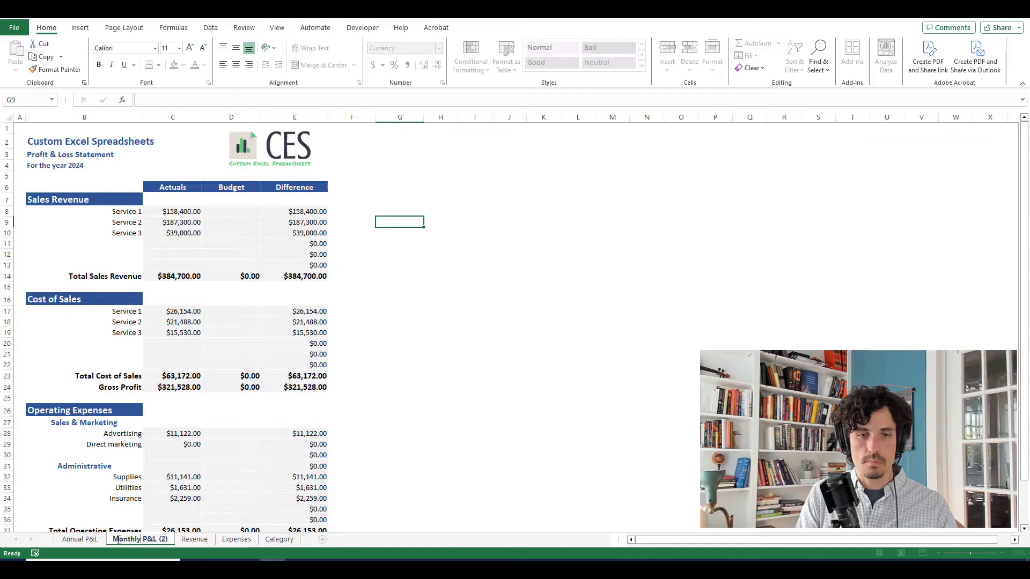
{"action": "key", "text": "End"}
{"action": "key", "text": "BackSpace"}
{"action": "key", "text": "BackSpace"}
{"action": "key", "text": "BackSpace"}
{"action": "key", "text": "BackSpace"}
{"action": "key", "text": "Return"}
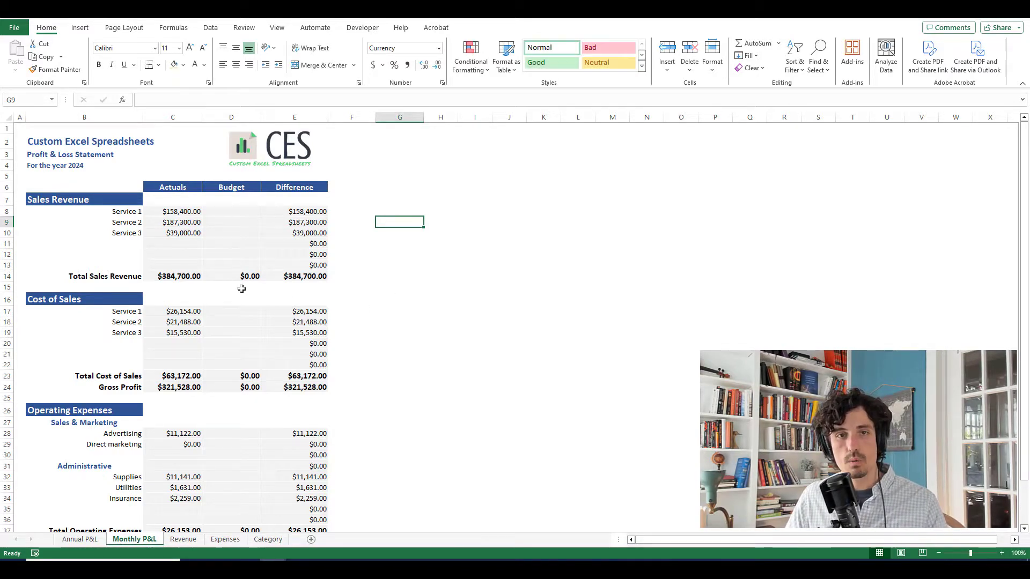
Insert ten blank columns starting at column D for the months.
{"action": "left_click", "coordinate": [227, 215]}
{"action": "key", "text": "shift+Right"}
{"action": "key", "text": "shift+Right"}
{"action": "key", "text": "shift+Right"}
{"action": "key", "text": "shift+Right"}
{"action": "key", "text": "shift+Right"}
{"action": "key", "text": "shift+Right"}
{"action": "key", "text": "shift+Right"}
{"action": "key", "text": "shift+Right"}
{"action": "key", "text": "shift+Right"}
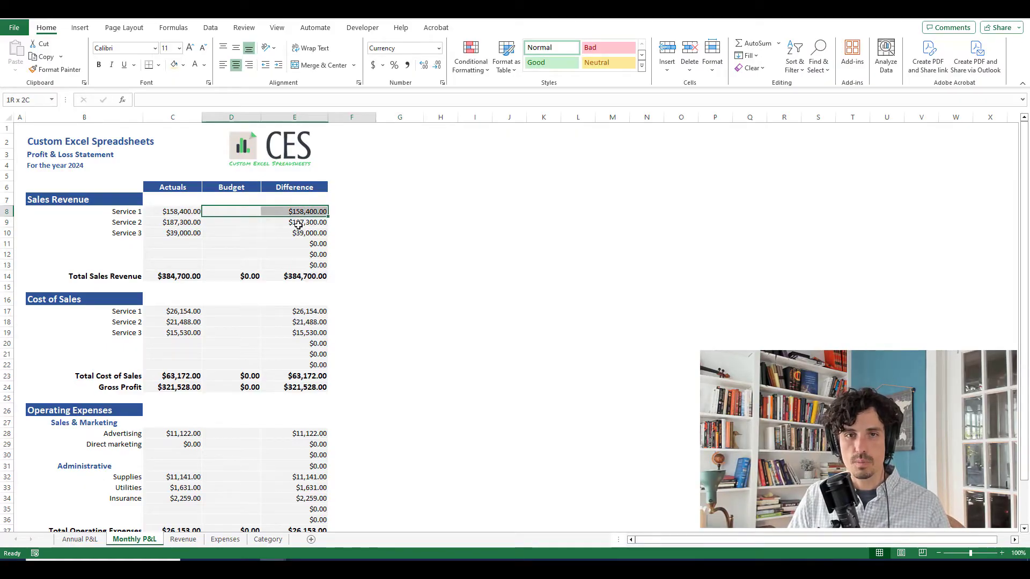
{"action": "key", "text": "alt+i"}
{"action": "key", "text": "c"}
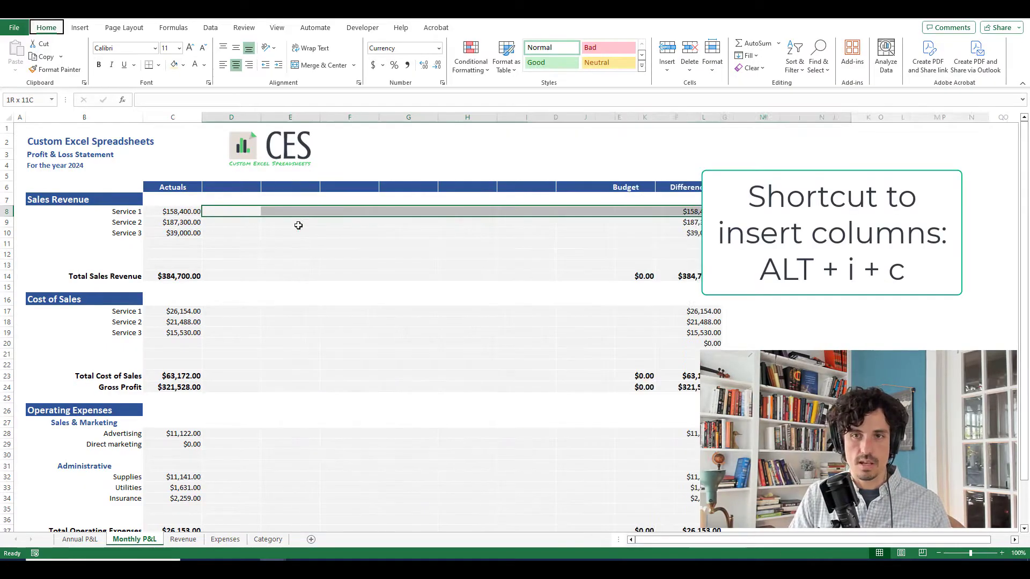
Head the month columns January through December, ending before the Budget column.
{"action": "left_click", "coordinate": [165, 182]}
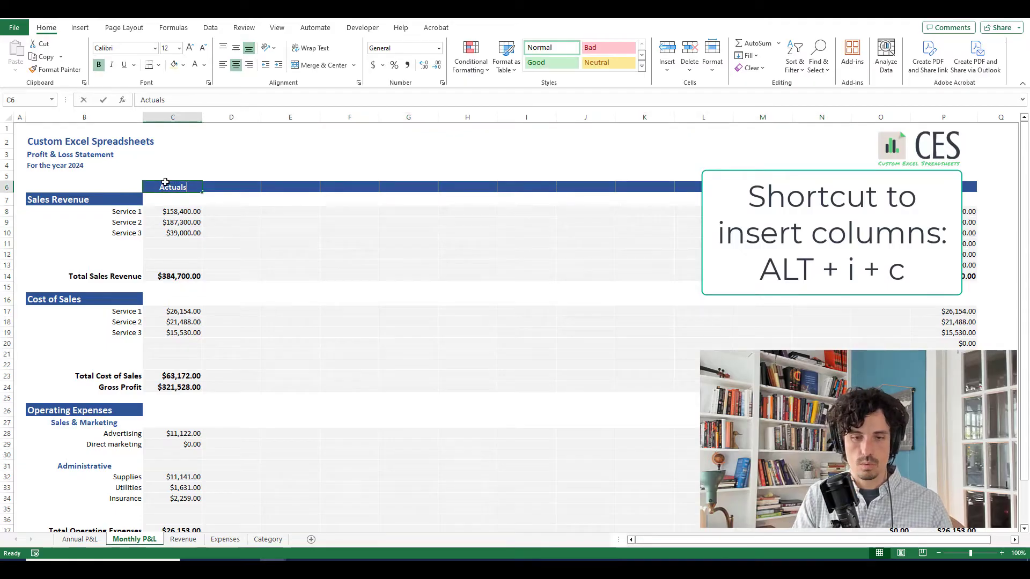
{"action": "type", "text": "Janua"}
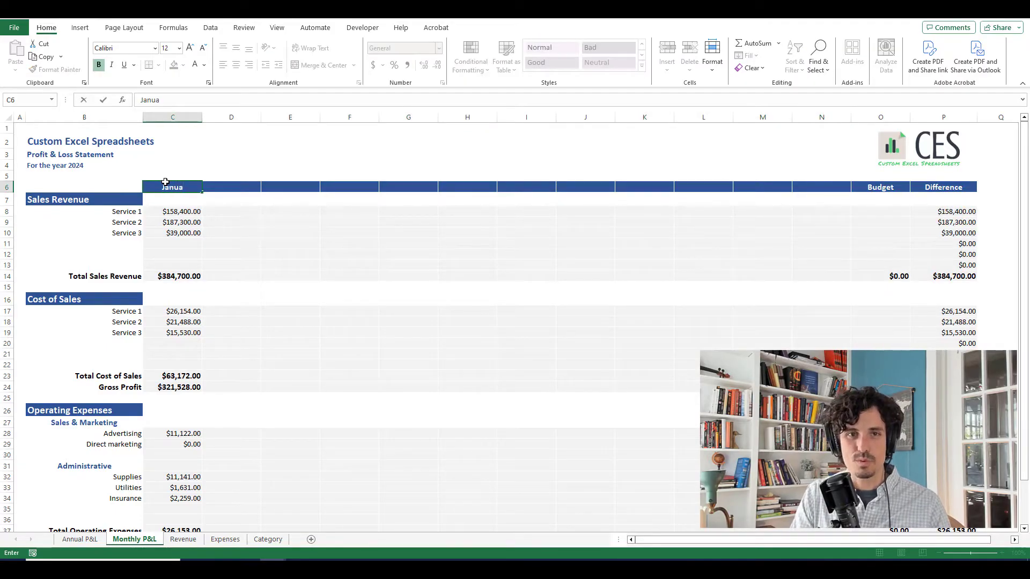
{"action": "type", "text": "ry"}
{"action": "key", "text": "Tab"}
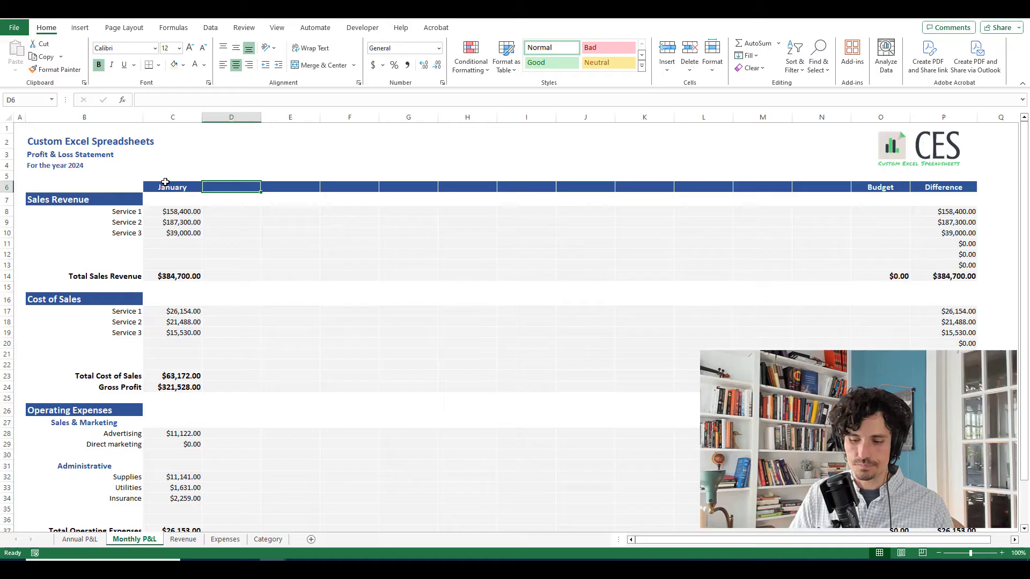
{"action": "type", "text": "February"}
{"action": "key", "text": "Tab"}
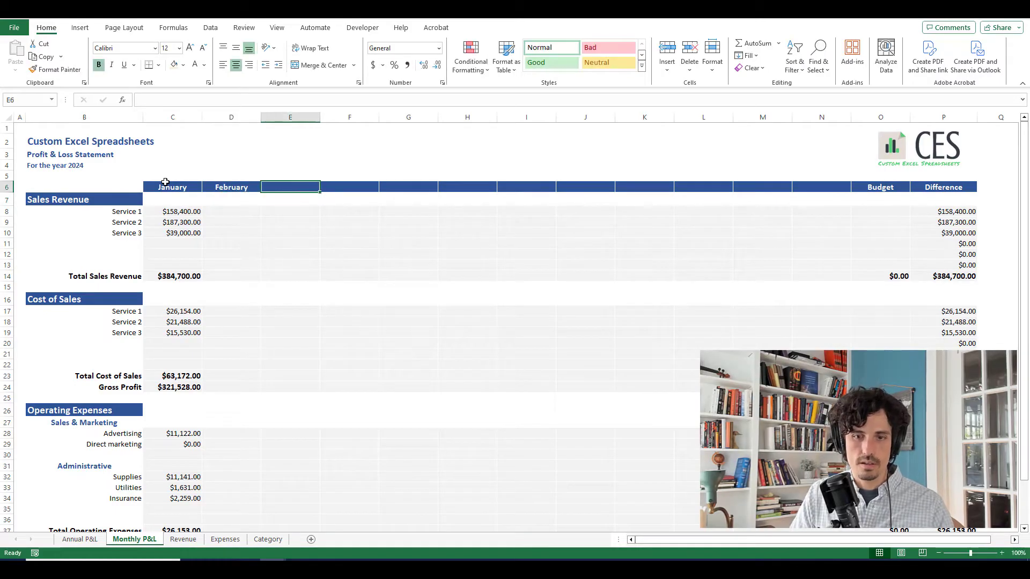
{"action": "left_click", "coordinate": [192, 187]}
{"action": "left_click_drag", "start_coordinate": [202, 192], "coordinate": [837, 188]}
{"action": "left_click", "coordinate": [832, 189]}
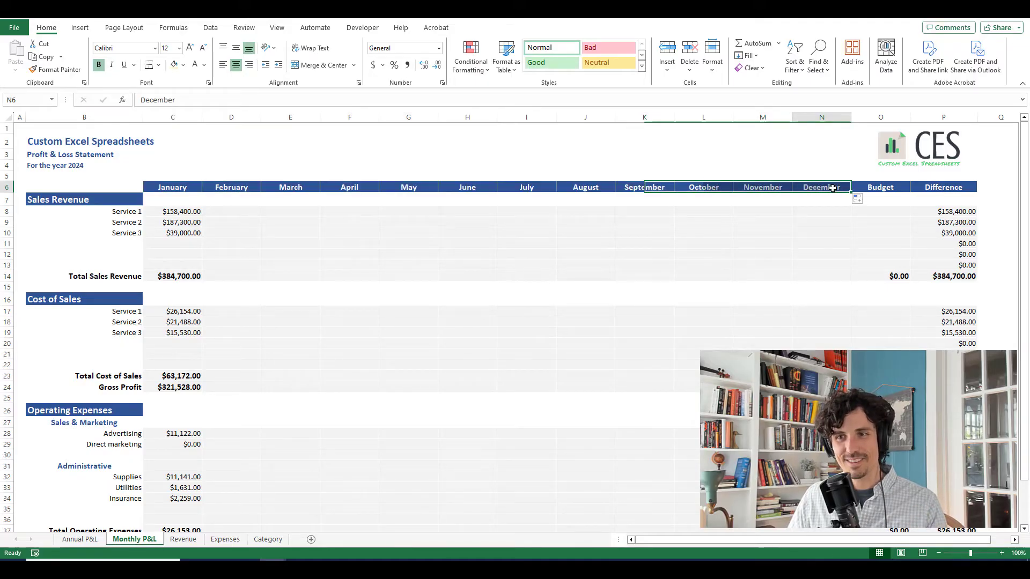
{"action": "key", "text": "Right"}
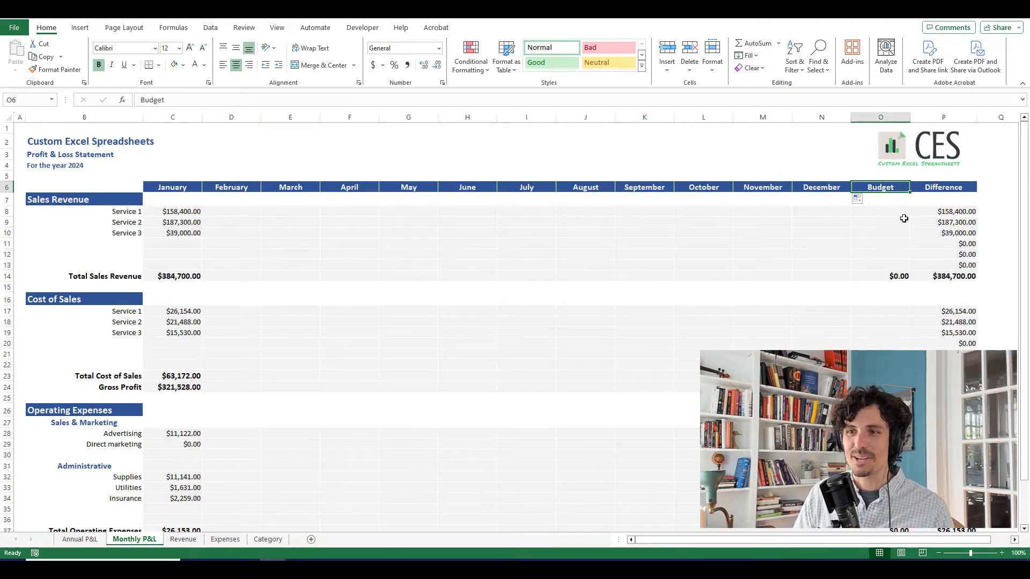
{"action": "key", "text": "Left"}
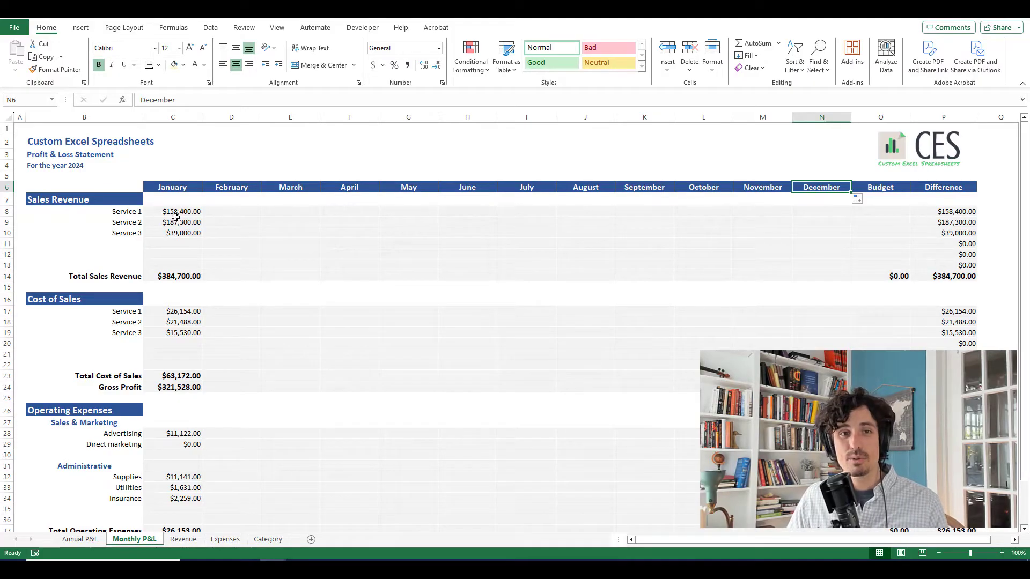
Insert two blank rows above the month headers from C5, pushing the headers to row 8.
{"action": "left_click_drag", "start_coordinate": [176, 213], "coordinate": [295, 230]}
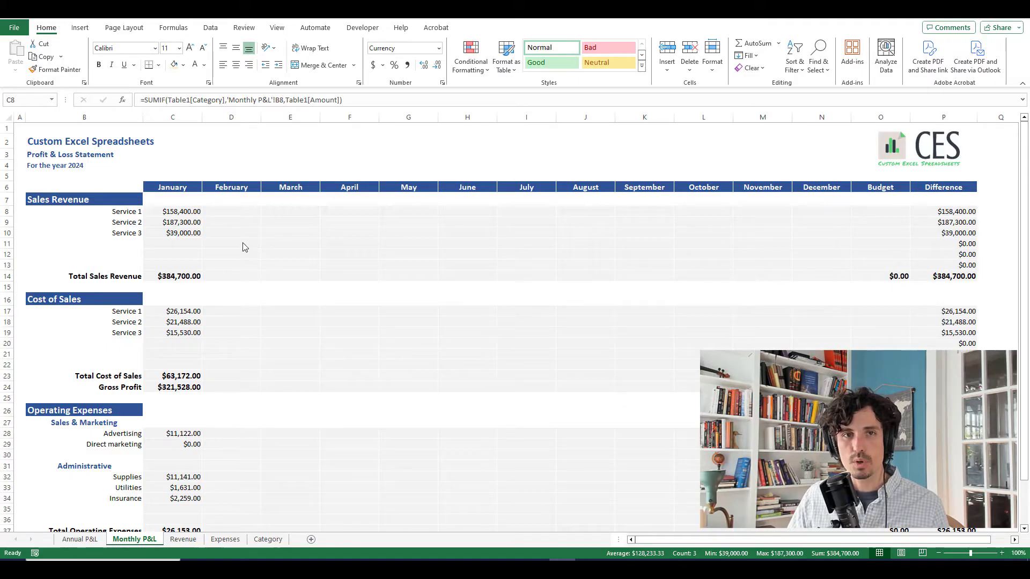
{"action": "left_click", "coordinate": [178, 176]}
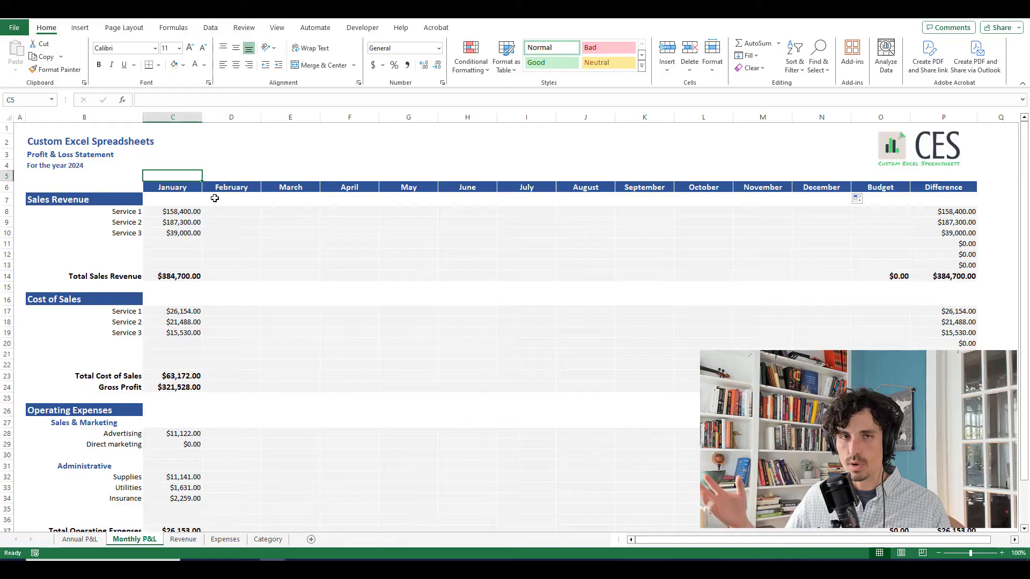
{"action": "key", "text": "alt+h"}
{"action": "key", "text": "i"}
{"action": "key", "text": "r"}
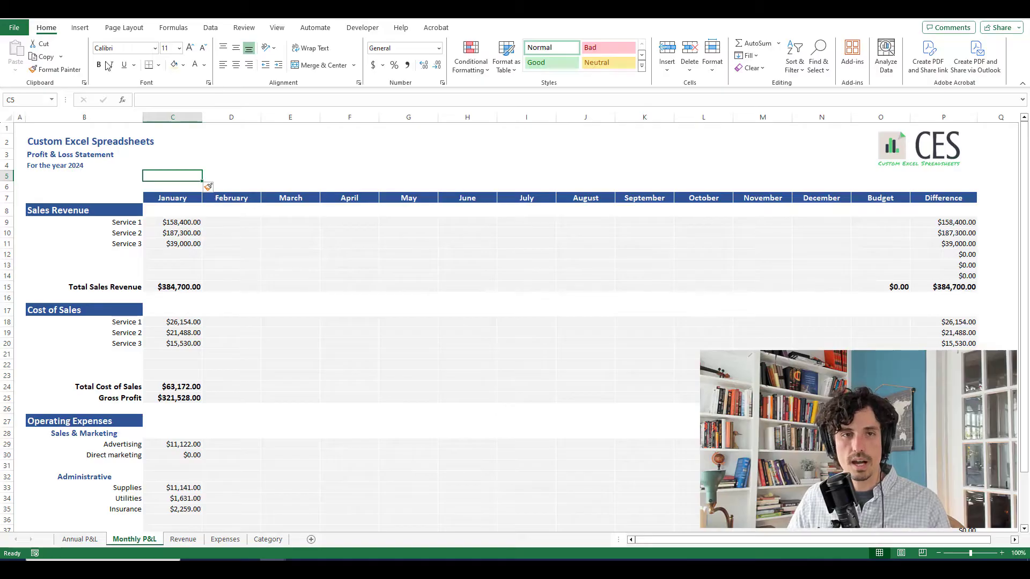
{"action": "key", "text": "alt+i"}
{"action": "key", "text": "r"}
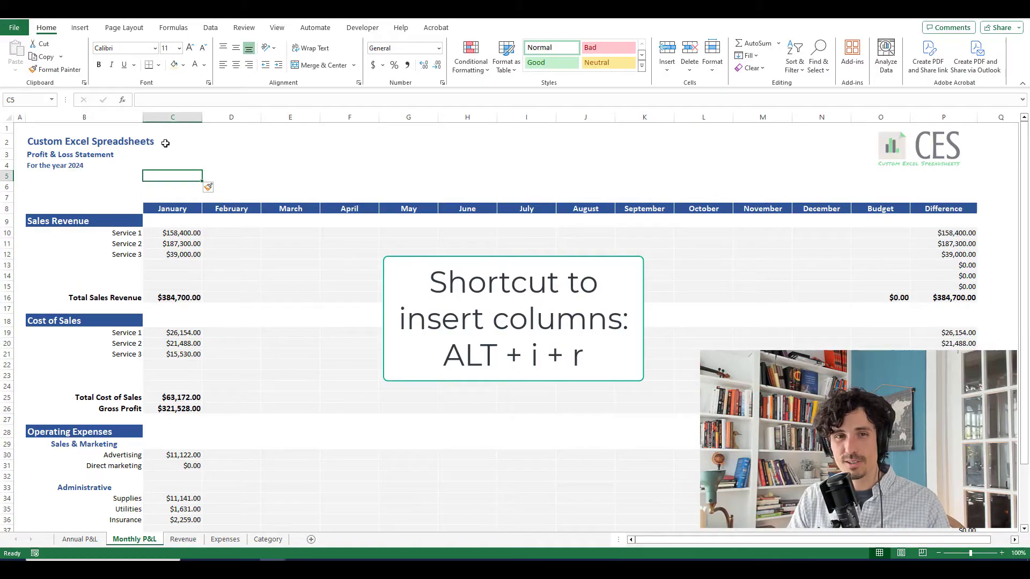
{"action": "left_click", "coordinate": [184, 190]}
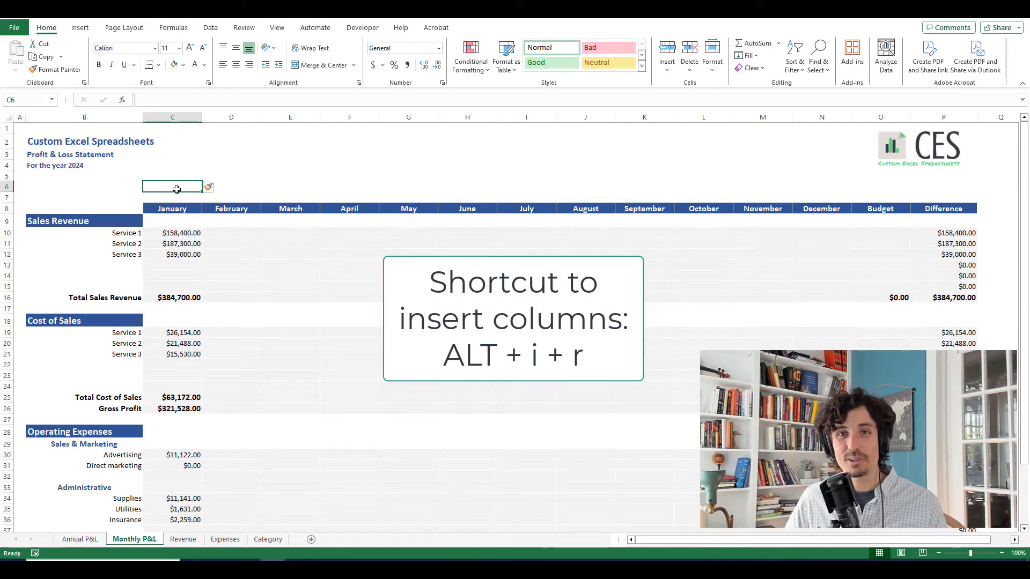
{"action": "right_click", "coordinate": [8, 196]}
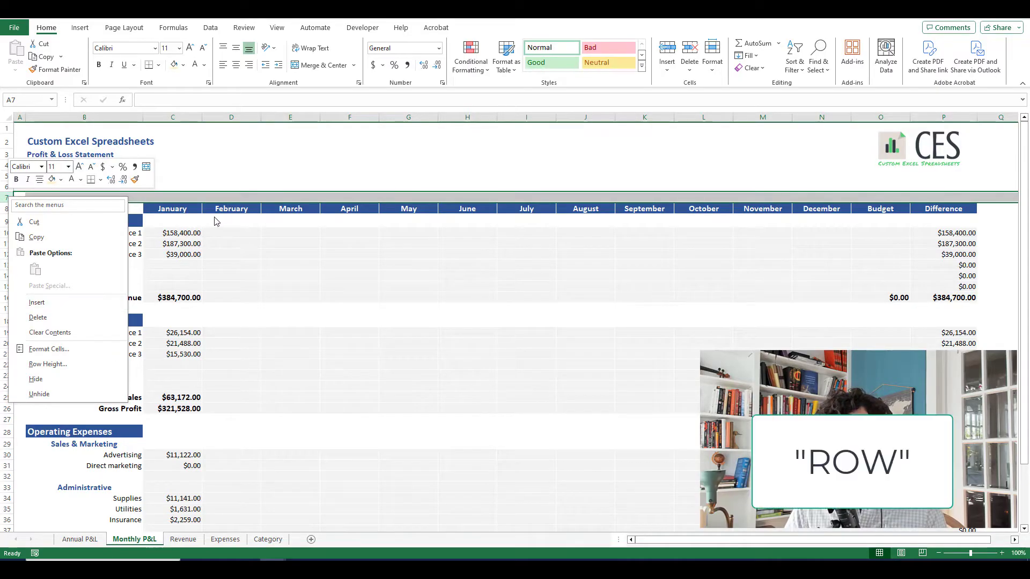
{"action": "left_click", "coordinate": [59, 304]}
{"action": "left_click", "coordinate": [175, 186]}
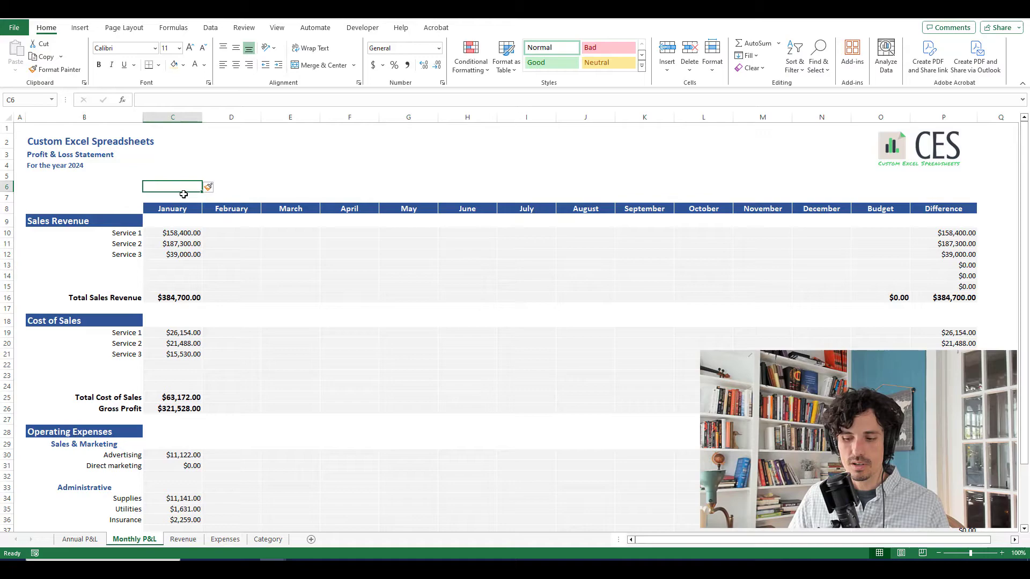
Enter January's start date 1/1/2024 in C6 and end date 1/31/2024 in C7.
{"action": "type", "text": "1"}
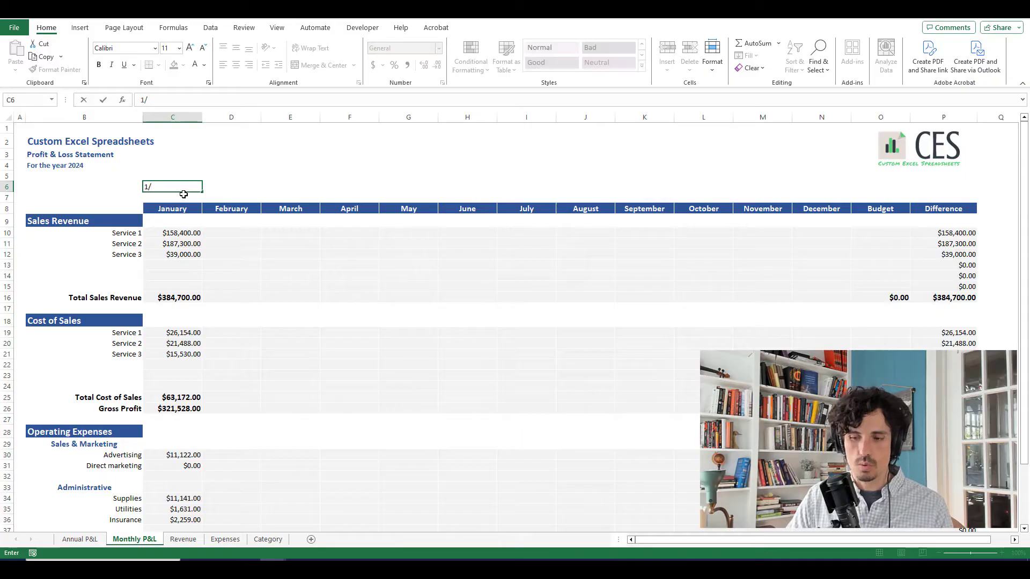
{"action": "type", "text": "/4/5"}
{"action": "key", "text": "Escape"}
{"action": "type", "text": "1/1/2024"}
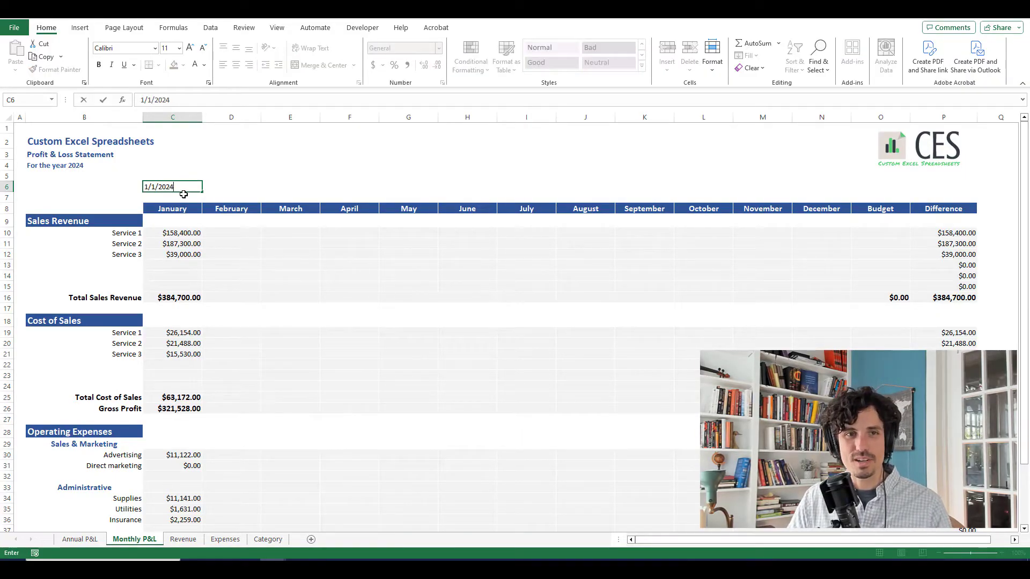
{"action": "key", "text": "Return"}
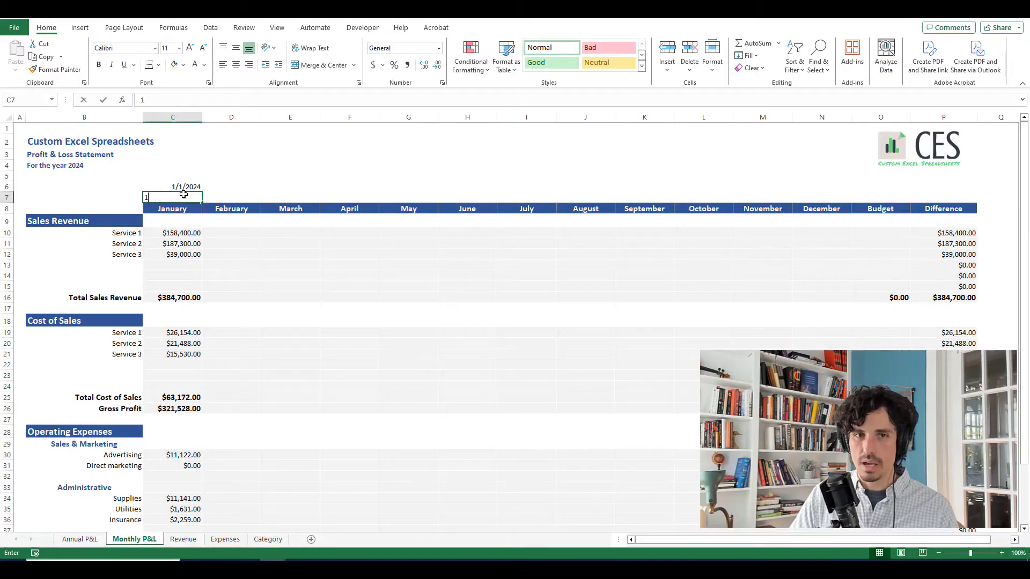
{"action": "type", "text": "1/31/2024"}
{"action": "key", "text": "Return"}
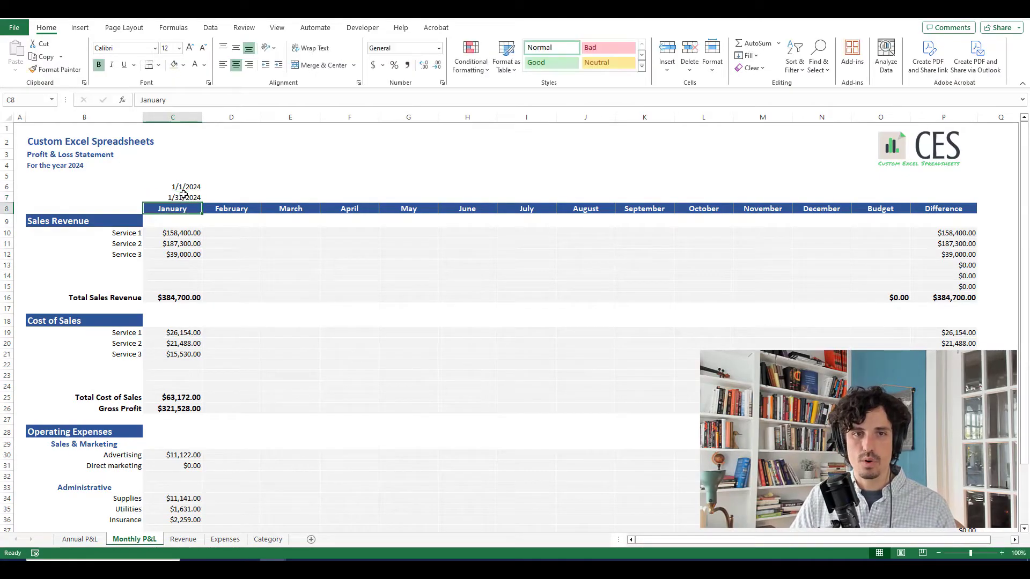
Replace C7's end date with =EOMONTH(C6,0).
{"action": "left_click", "coordinate": [184, 195]}
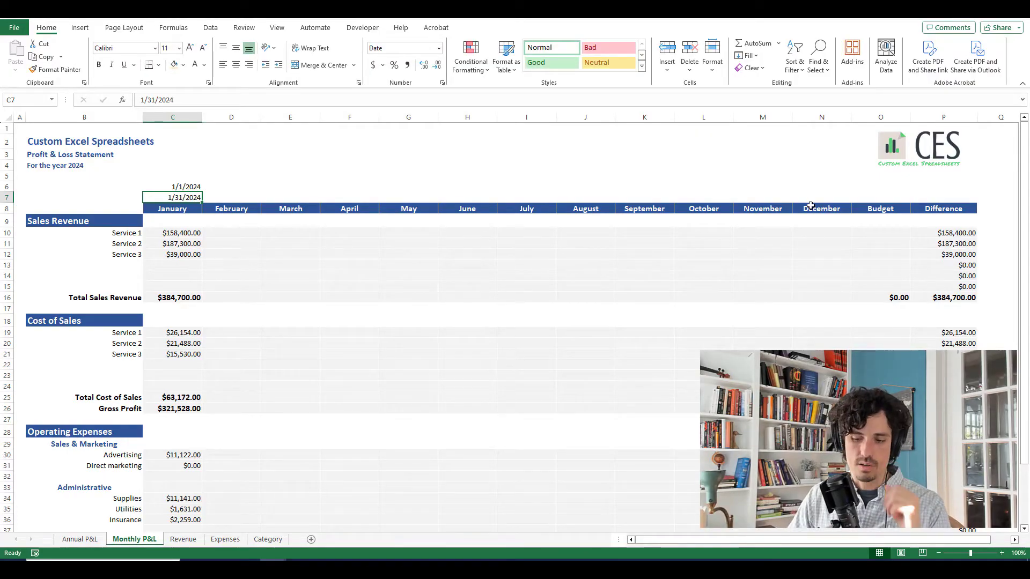
{"action": "key", "text": "shift+Up"}
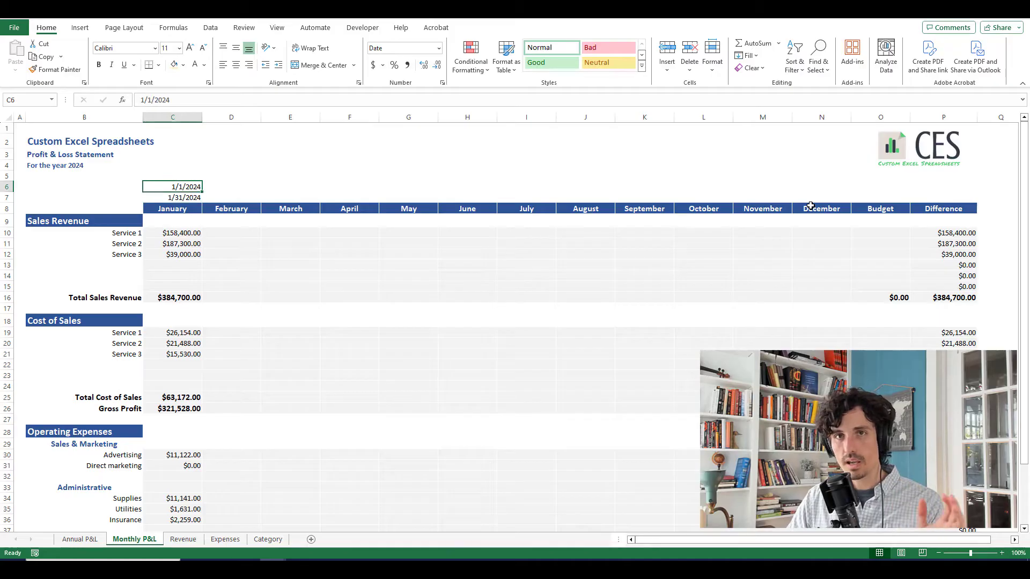
{"action": "key", "text": "shift+Down"}
{"action": "type", "text": "="}
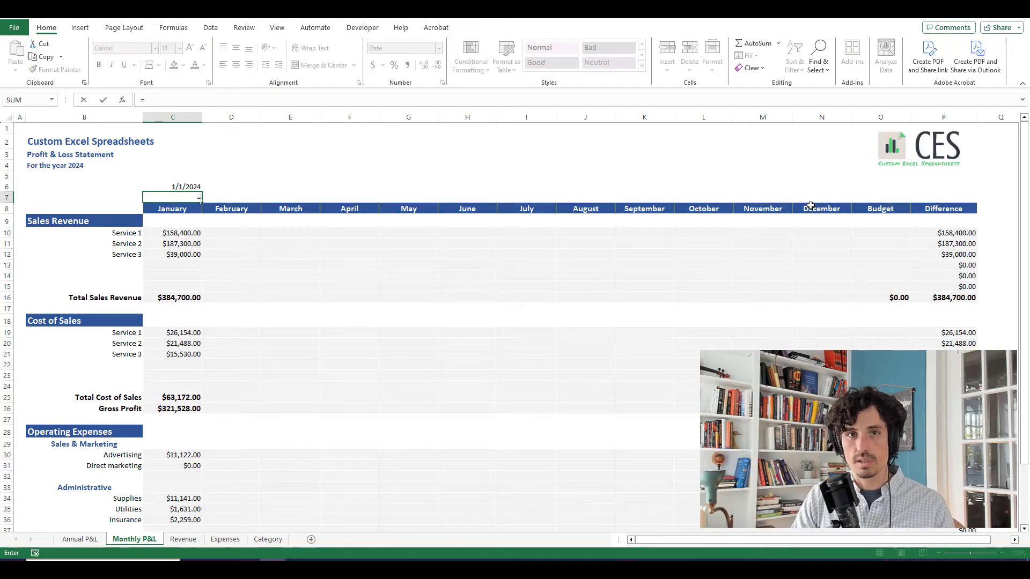
{"action": "type", "text": "EOMONTH("}
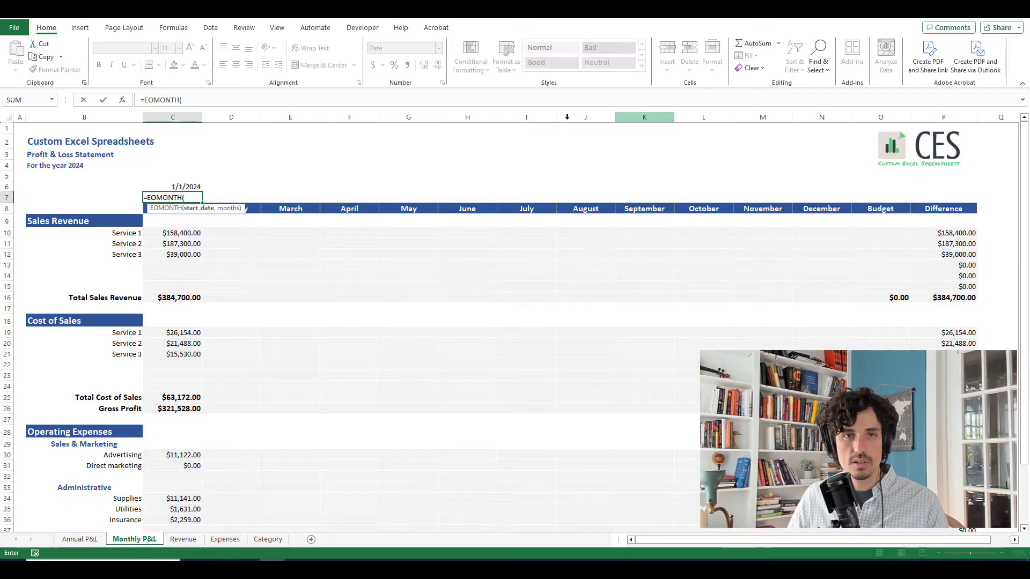
{"action": "left_click", "coordinate": [184, 186]}
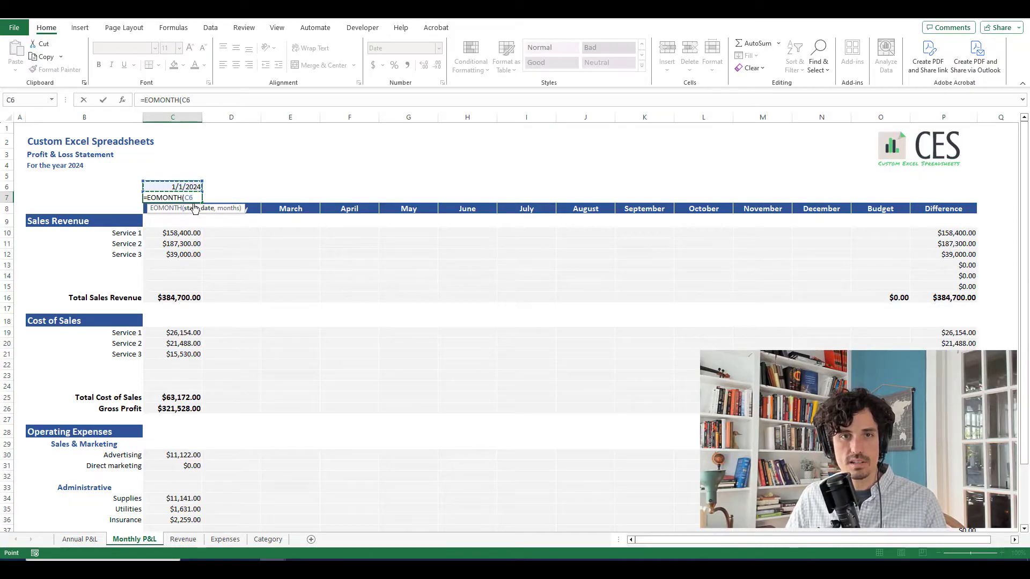
{"action": "type", "text": ","}
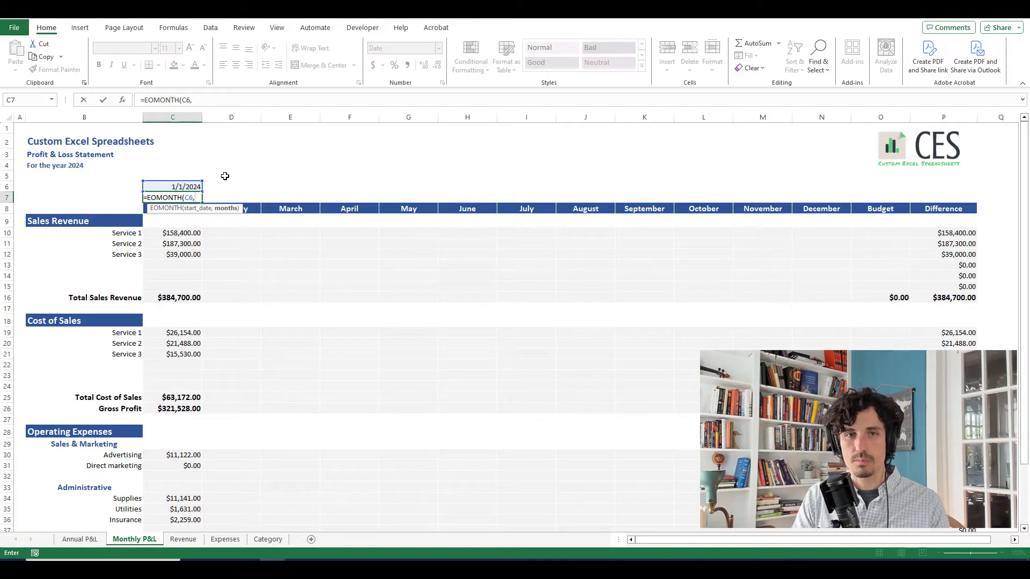
{"action": "type", "text": "0)"}
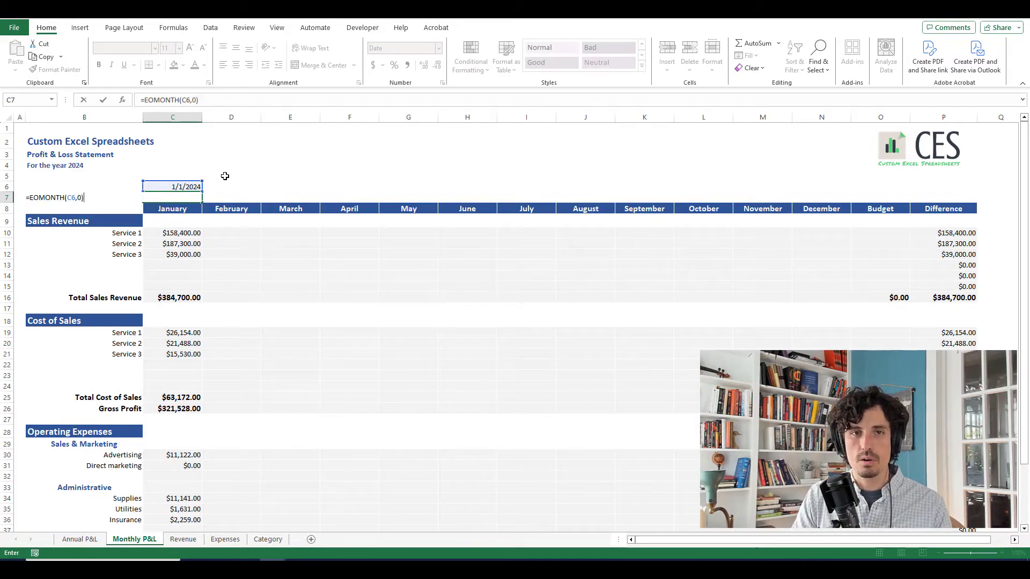
{"action": "key", "text": "Return"}
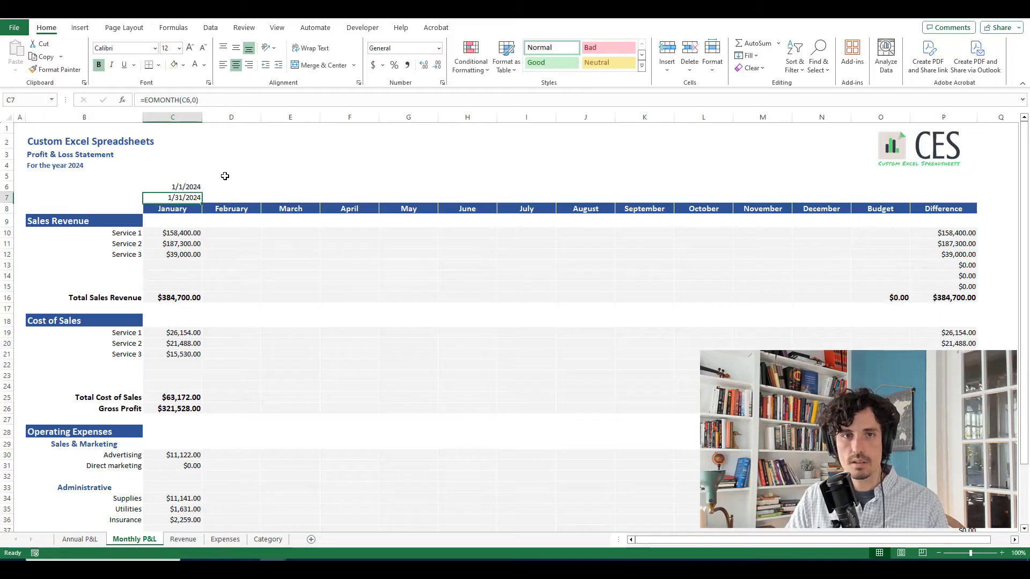
Set February's dates: =C7+1 in D6 and the EOMONTH formula copied into D7.
{"action": "left_click", "coordinate": [224, 177]}
{"action": "type", "text": "=C7+1"}
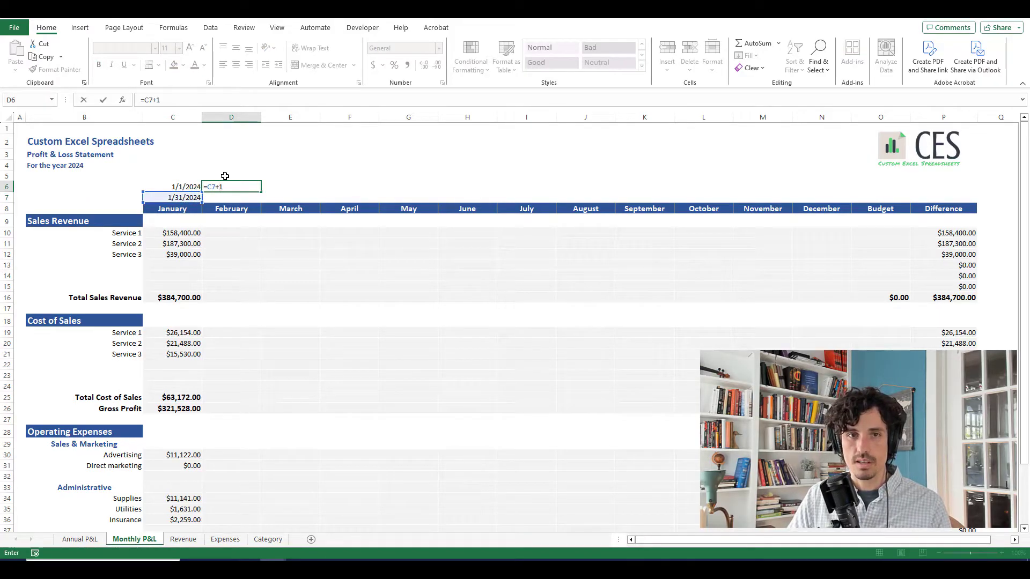
{"action": "key", "text": "Return"}
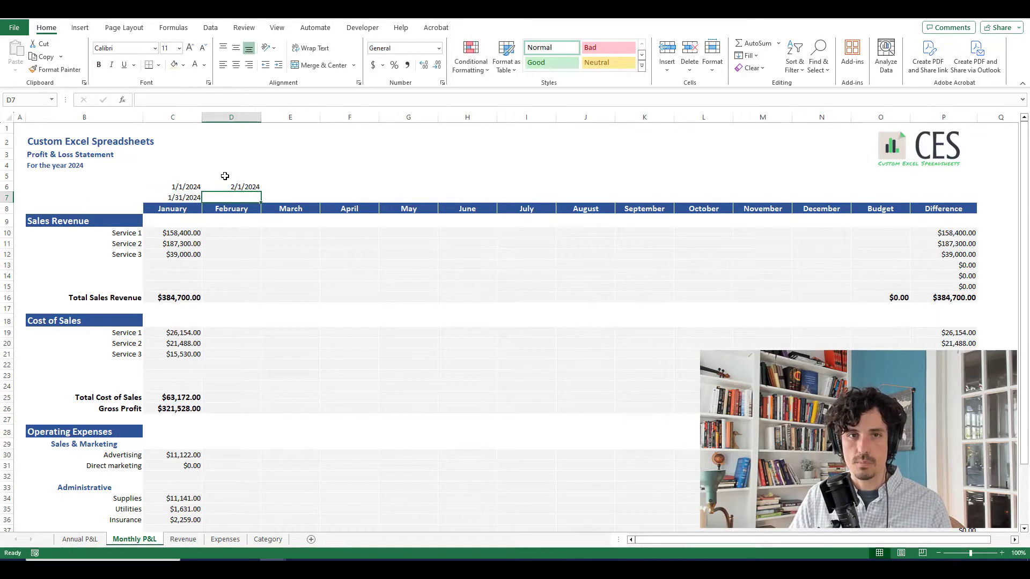
{"action": "key", "text": "Left"}
{"action": "key", "text": "ctrl+c"}
{"action": "key", "text": "Right"}
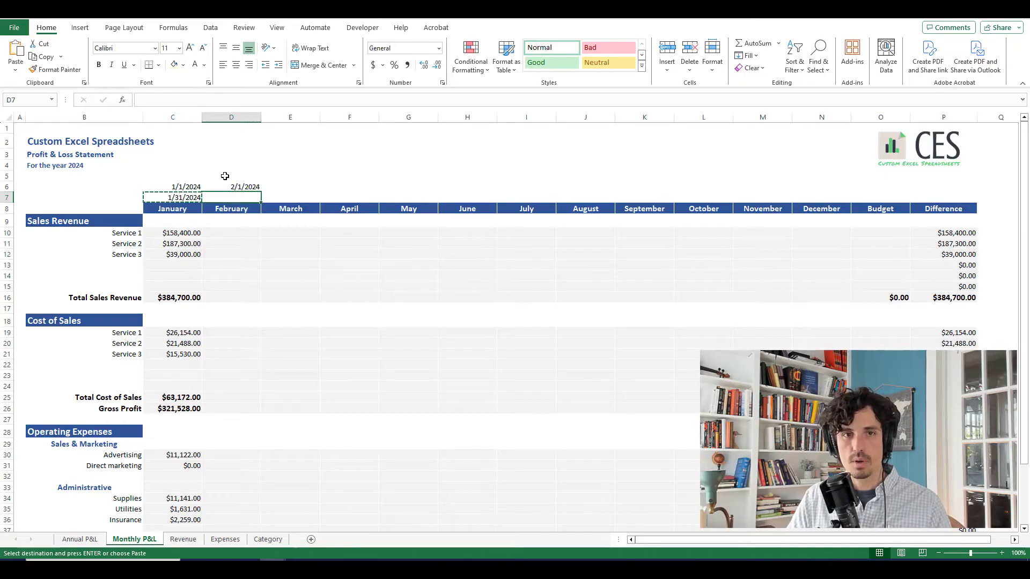
{"action": "key", "text": "ctrl+v"}
Copy the D6:D7 date formulas across E6:N7 for March through December.
{"action": "key", "text": "Up"}
{"action": "key", "text": "shift+Down"}
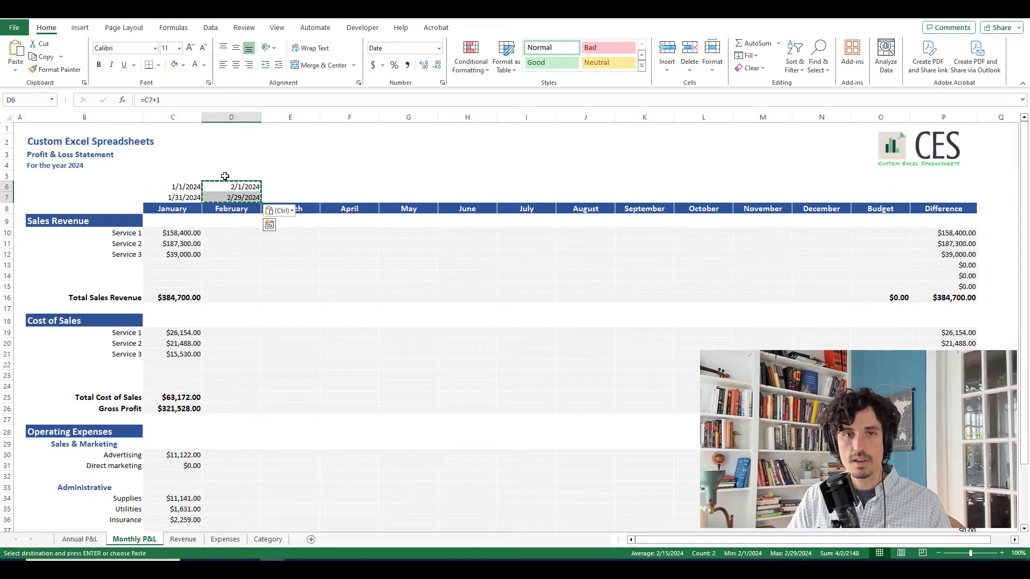
{"action": "key", "text": "ctrl+c"}
{"action": "key", "text": "Right"}
{"action": "key", "text": "shift+Down"}
{"action": "key", "text": "shift+Right"}
{"action": "key", "text": "shift+Right"}
{"action": "key", "text": "shift+Right"}
{"action": "key", "text": "shift+Right"}
{"action": "key", "text": "shift+Right"}
{"action": "key", "text": "shift+Right"}
{"action": "key", "text": "shift+Right"}
{"action": "key", "text": "shift+Right"}
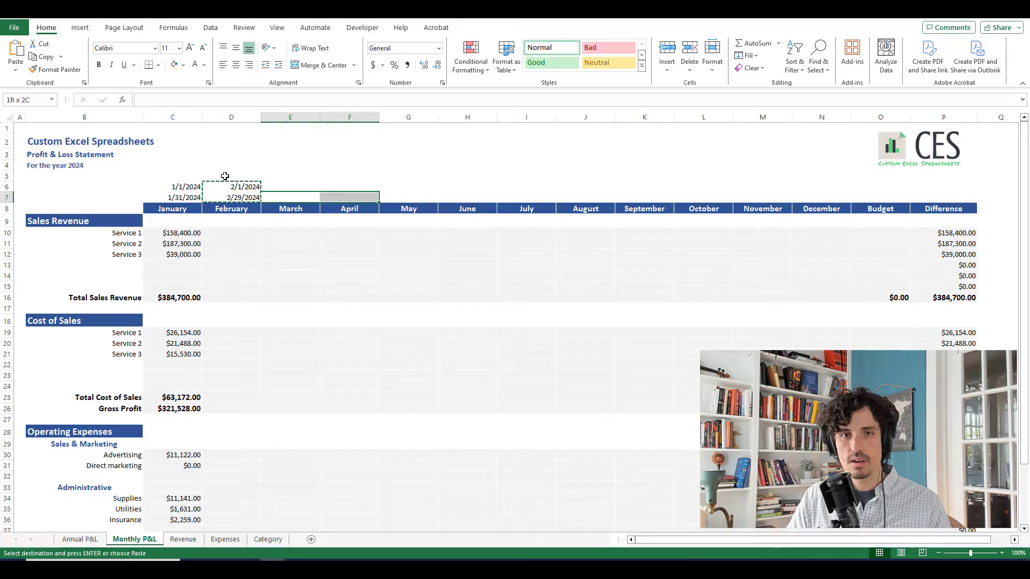
{"action": "key", "text": "shift+Right"}
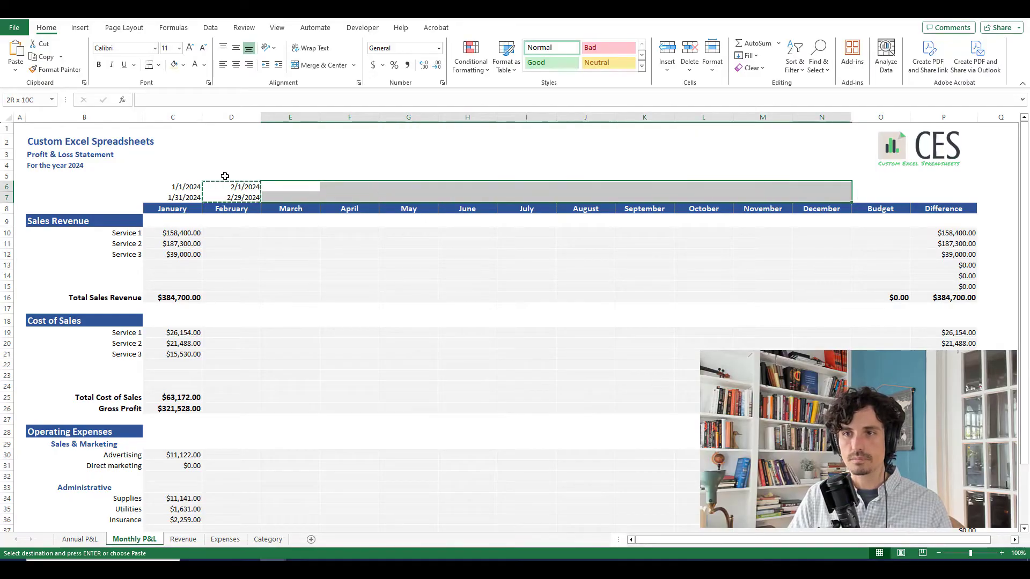
{"action": "key", "text": "ctrl+v"}
{"action": "key", "text": "Escape"}
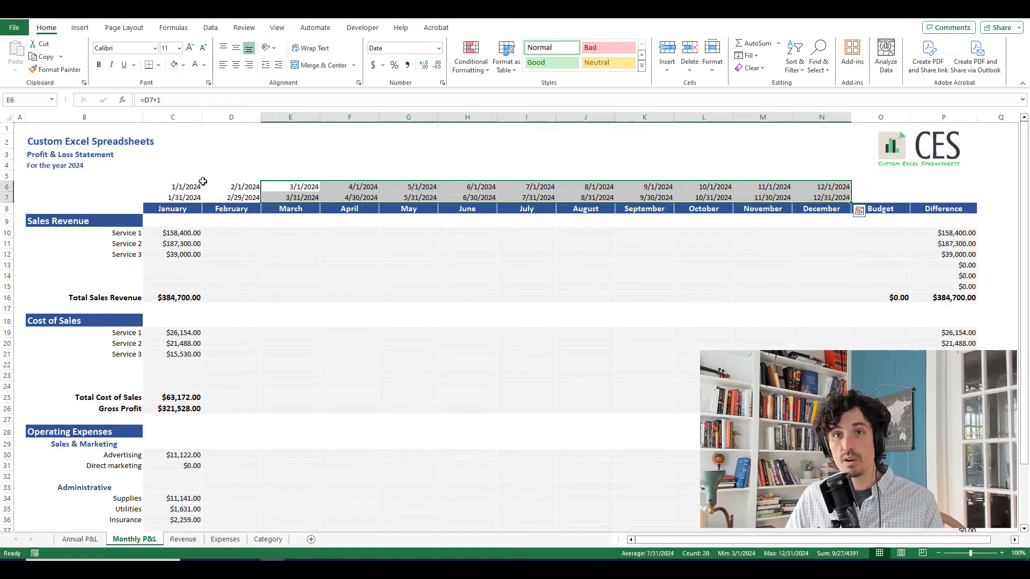
{"action": "key", "text": "Left"}
{"action": "key", "text": "Left"}
Test the date formulas by changing C6 to 1/1/2025, then undo back to 2024.
{"action": "type", "text": "1/"}
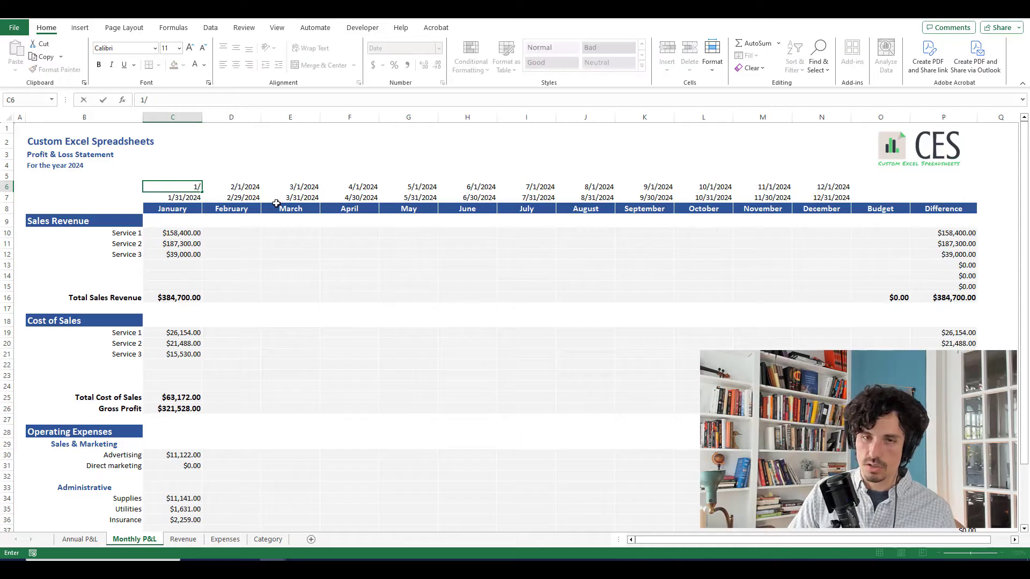
{"action": "type", "text": "1/2025"}
{"action": "key", "text": "Return"}
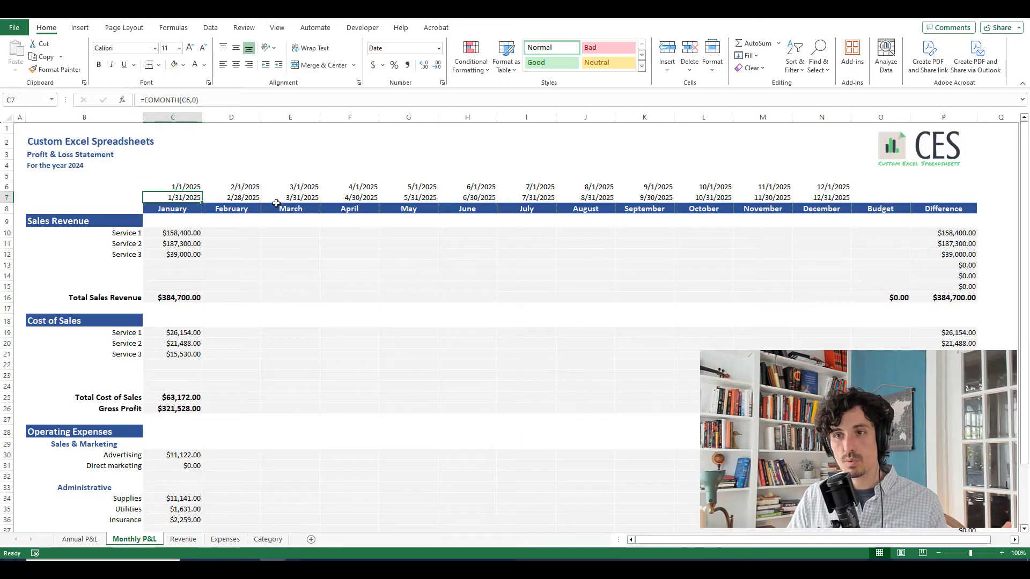
{"action": "key", "text": "ctrl+z"}
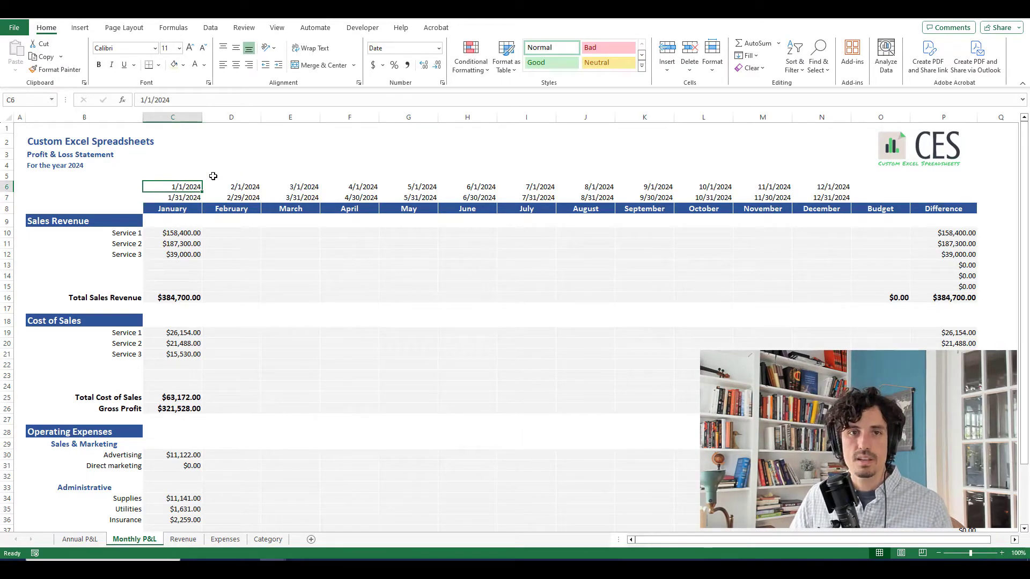
Center-align the month start and end dates in C6:N7.
{"action": "left_click", "coordinate": [99, 177]}
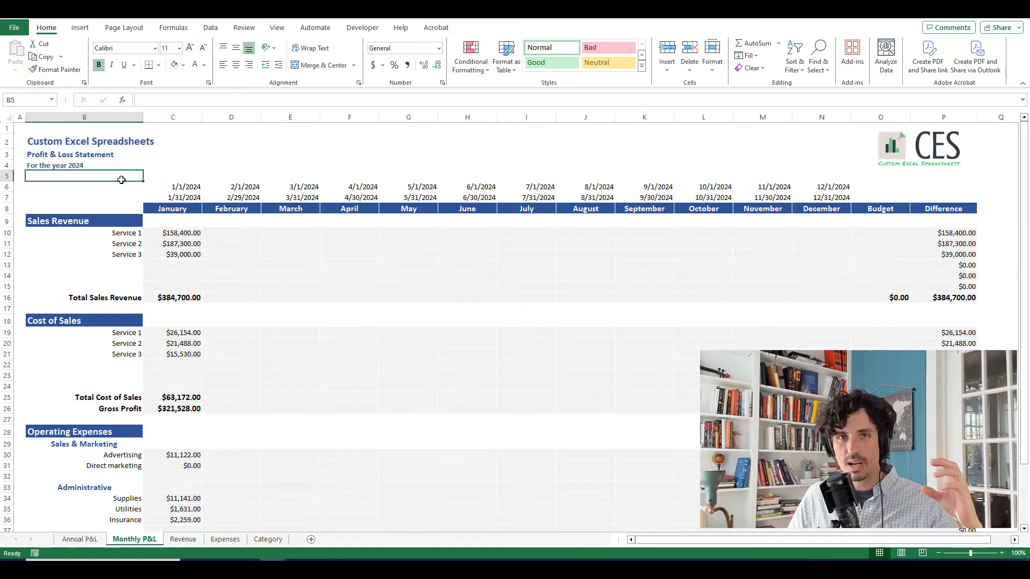
{"action": "left_click_drag", "start_coordinate": [182, 186], "coordinate": [349, 188]}
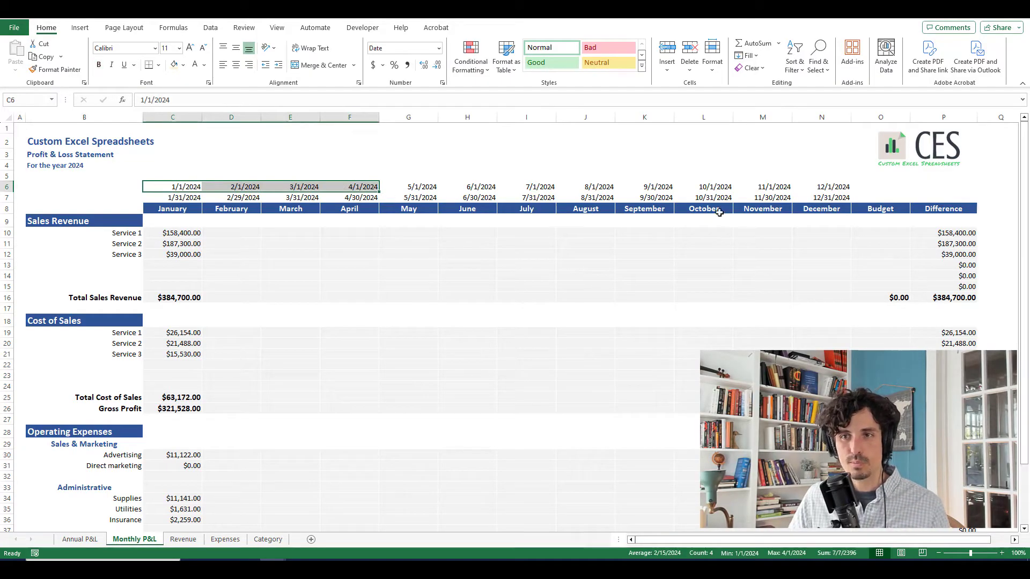
{"action": "left_click", "coordinate": [843, 198], "text": "shift"}
{"action": "key", "text": "alt+h"}
{"action": "key", "text": "a"}
{"action": "key", "text": "c"}
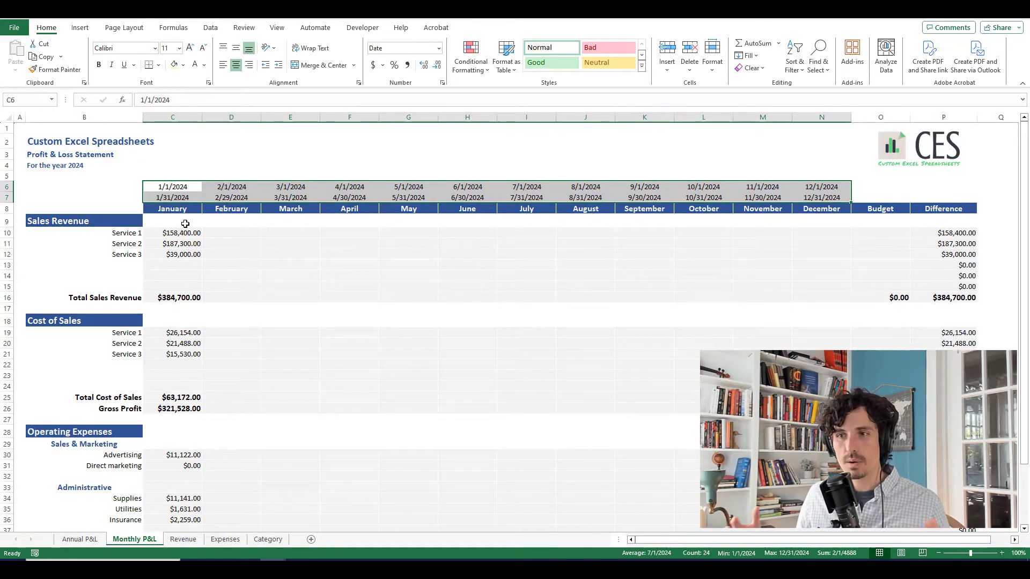
{"action": "left_click", "coordinate": [183, 232]}
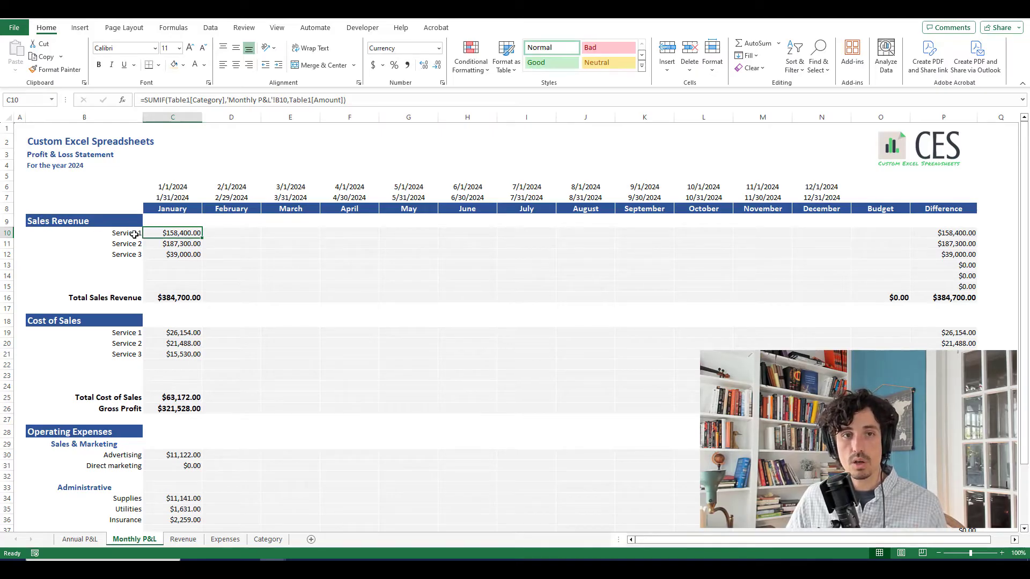
{"action": "left_click_drag", "start_coordinate": [142, 235], "coordinate": [177, 265]}
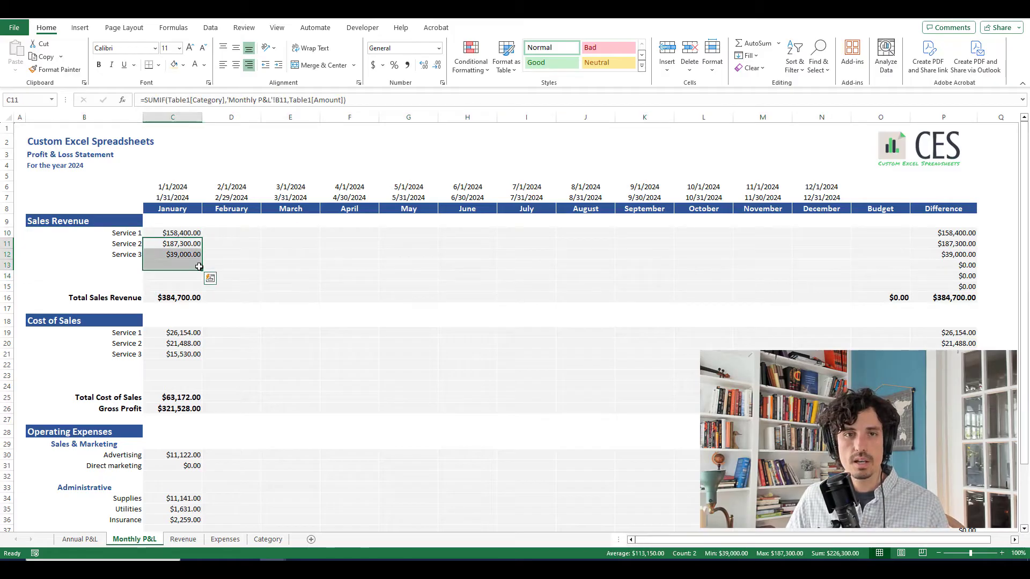
{"action": "left_click_drag", "start_coordinate": [117, 336], "coordinate": [130, 366]}
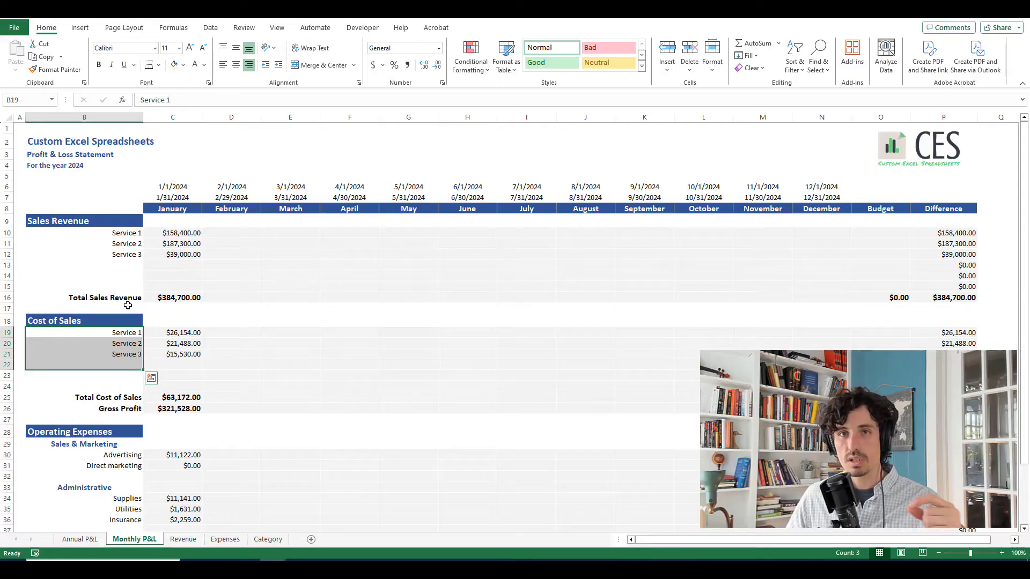
{"action": "scroll", "coordinate": [116, 356], "scroll_direction": "down", "scroll_amount": 4}
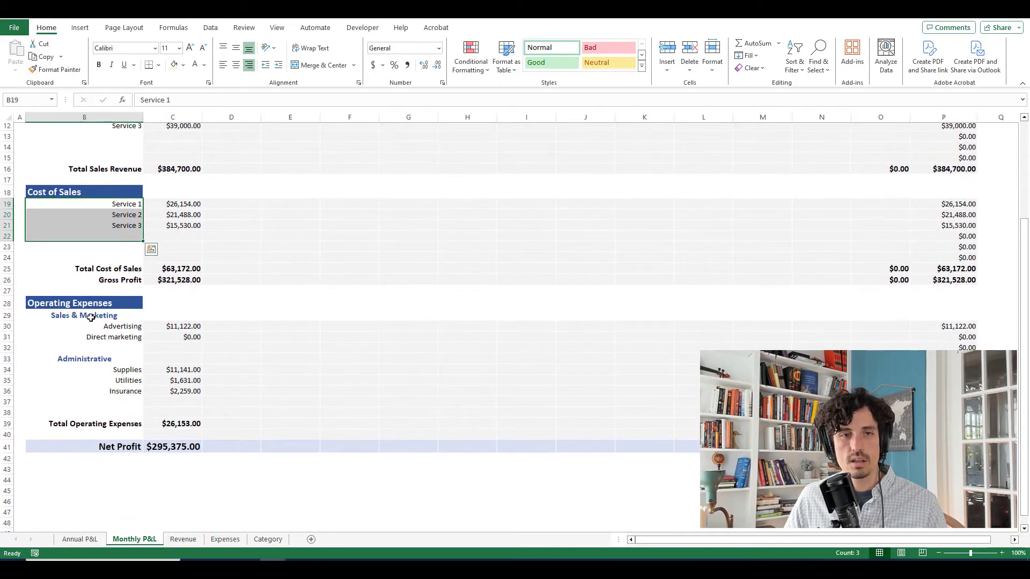
{"action": "left_click", "coordinate": [90, 316]}
{"action": "left_click", "coordinate": [92, 356]}
{"action": "left_click", "coordinate": [75, 317]}
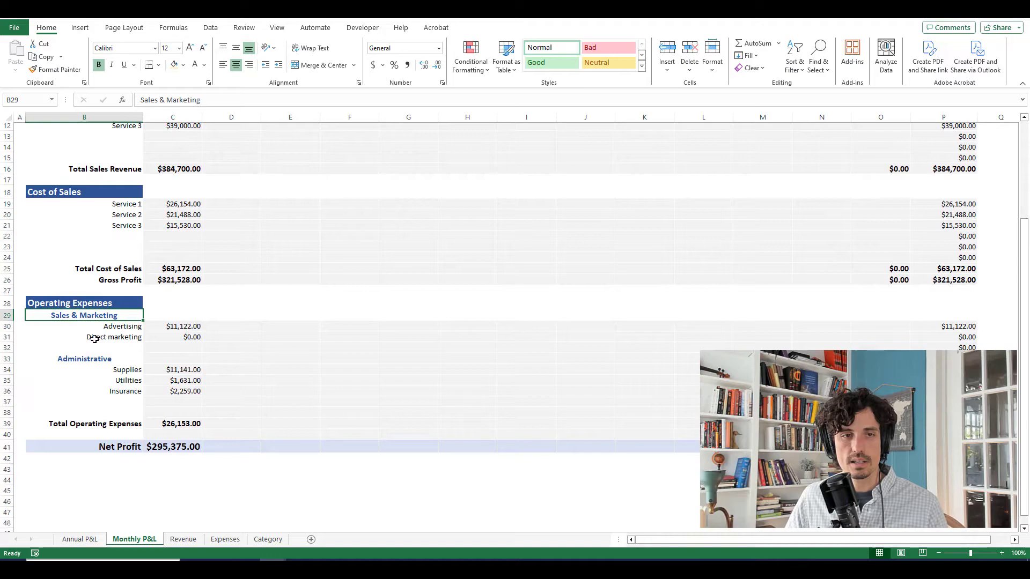
{"action": "left_click", "coordinate": [88, 360]}
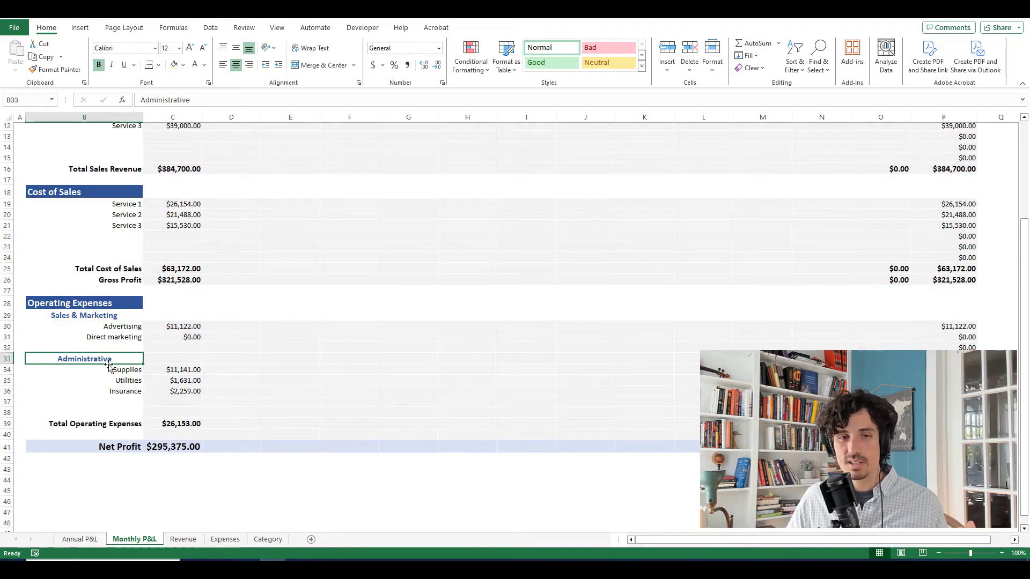
{"action": "scroll", "coordinate": [259, 236], "scroll_direction": "up", "scroll_amount": 4}
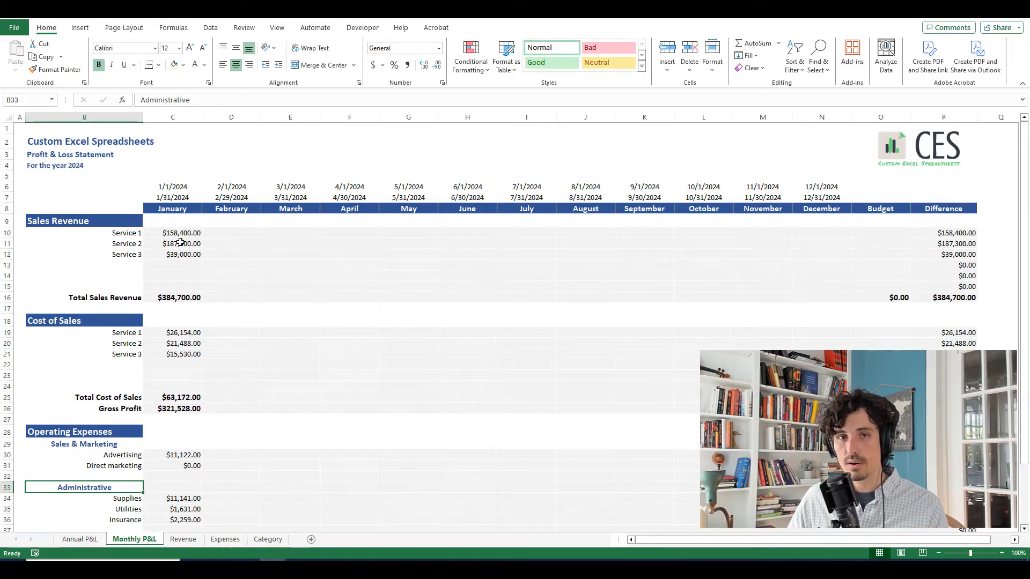
{"action": "left_click", "coordinate": [182, 235]}
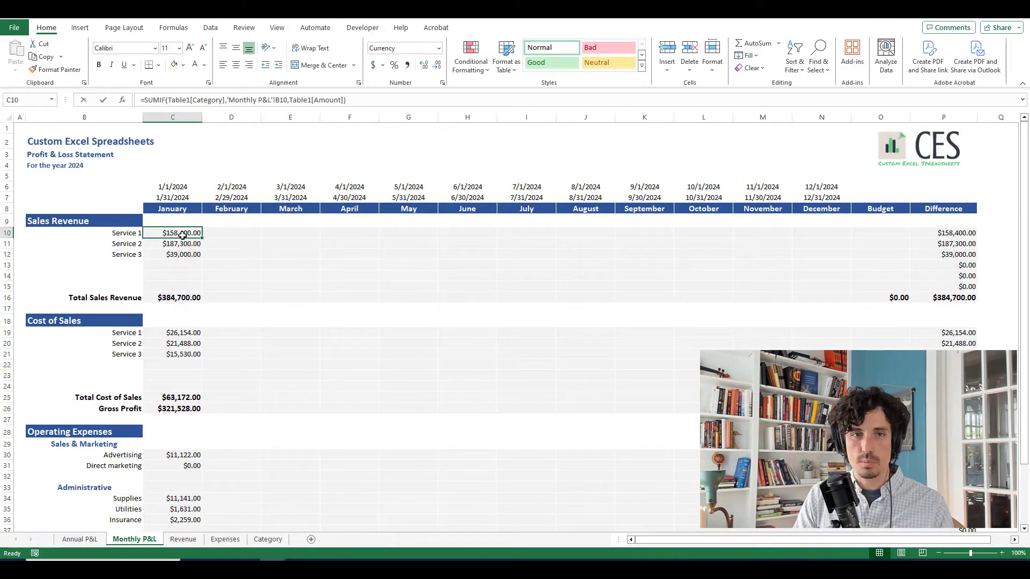
Begin =SUMIFS in C10 with the Revenue table's Amount column (Table1[Amount]) as sum range.
{"action": "type", "text": "=sumifs("}
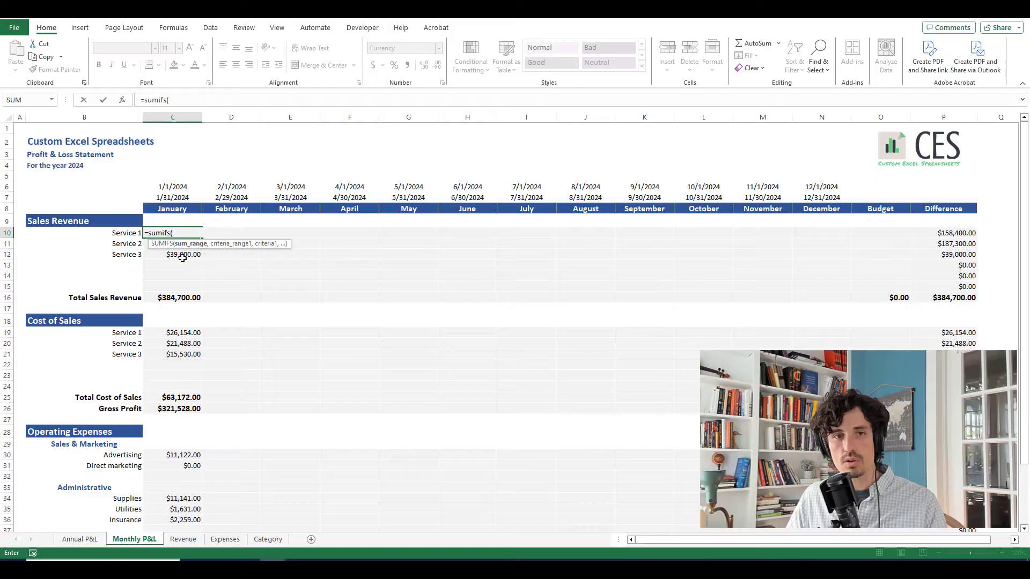
{"action": "left_click", "coordinate": [184, 540]}
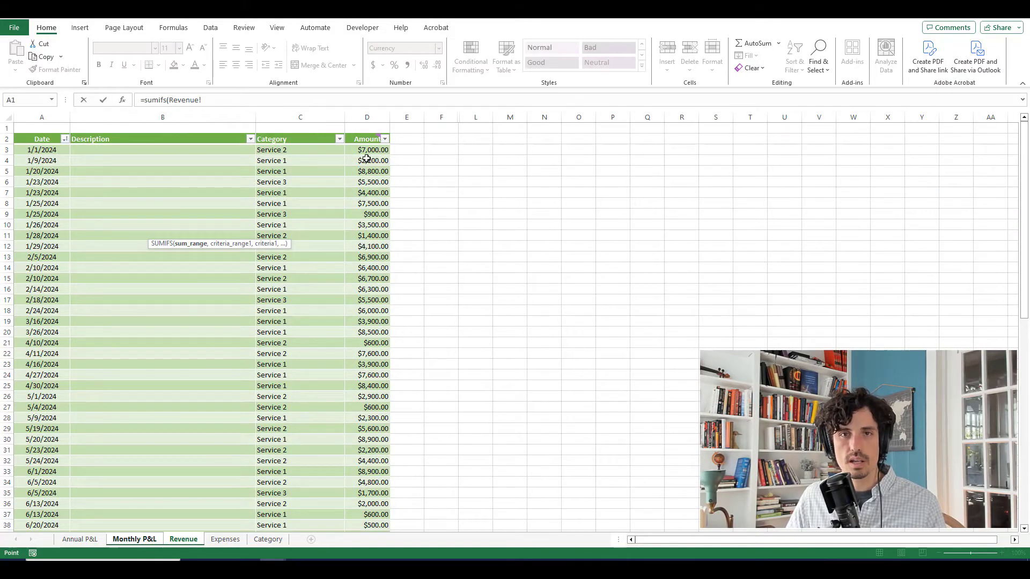
{"action": "left_click", "coordinate": [357, 140]}
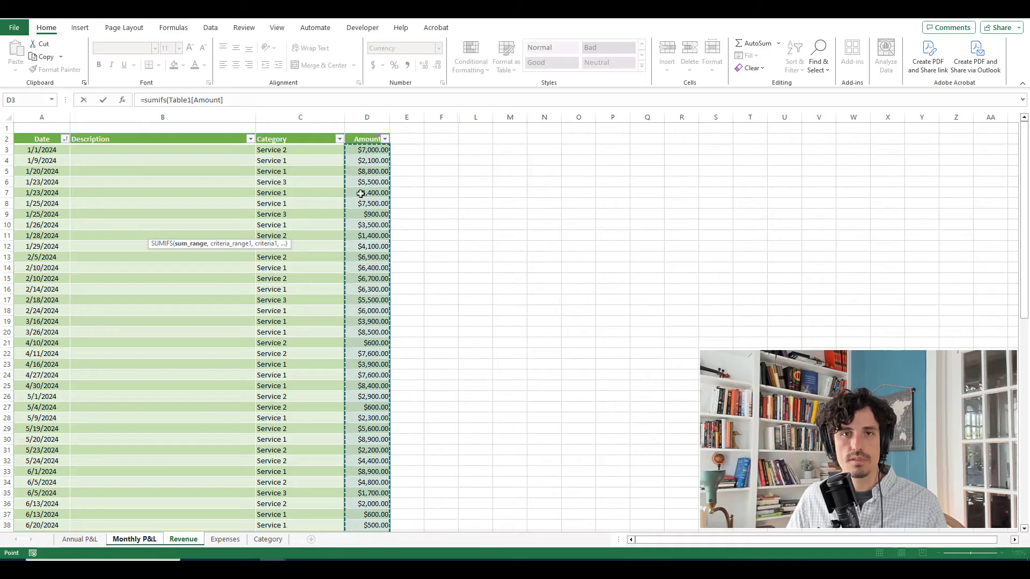
{"action": "scroll", "coordinate": [364, 386], "scroll_direction": "down", "scroll_amount": 20}
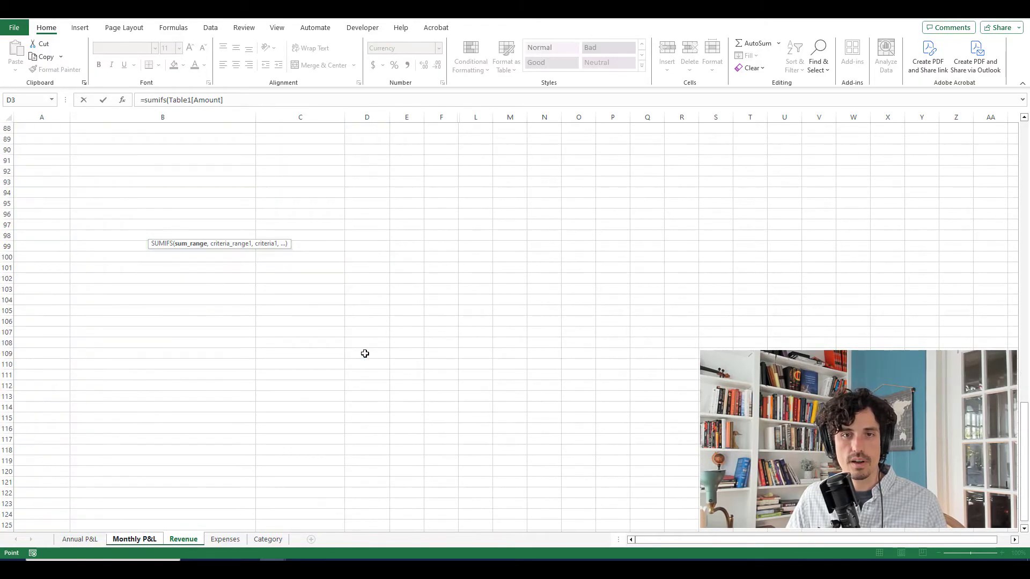
{"action": "scroll", "coordinate": [364, 354], "scroll_direction": "up", "scroll_amount": 12}
{"action": "scroll", "coordinate": [365, 354], "scroll_direction": "up", "scroll_amount": 15}
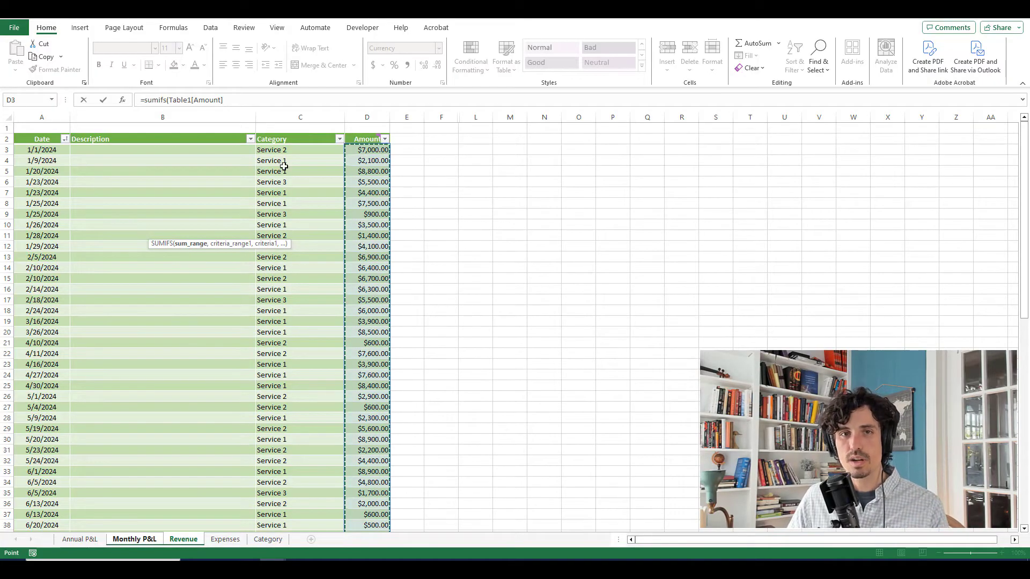
{"action": "type", "text": ","}
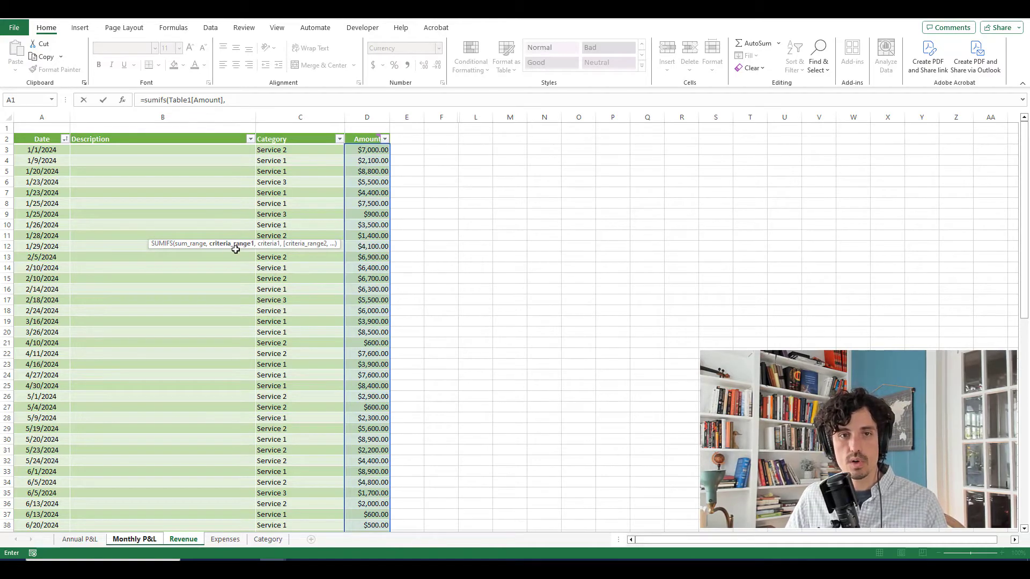
Add the criterion Table1[Date] >= the Monthly P&L start date in C6.
{"action": "left_click", "coordinate": [43, 135]}
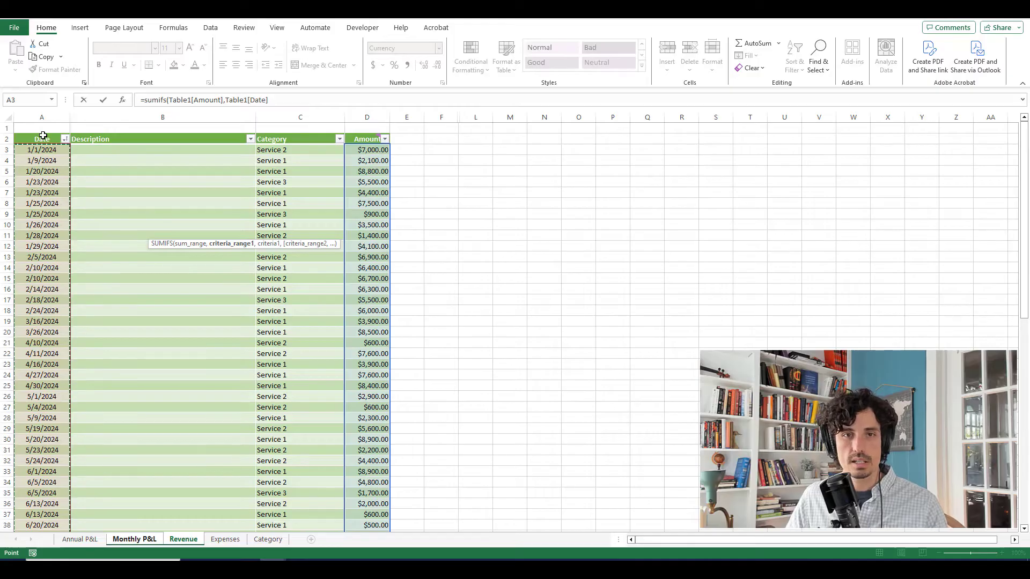
{"action": "type", "text": ","}
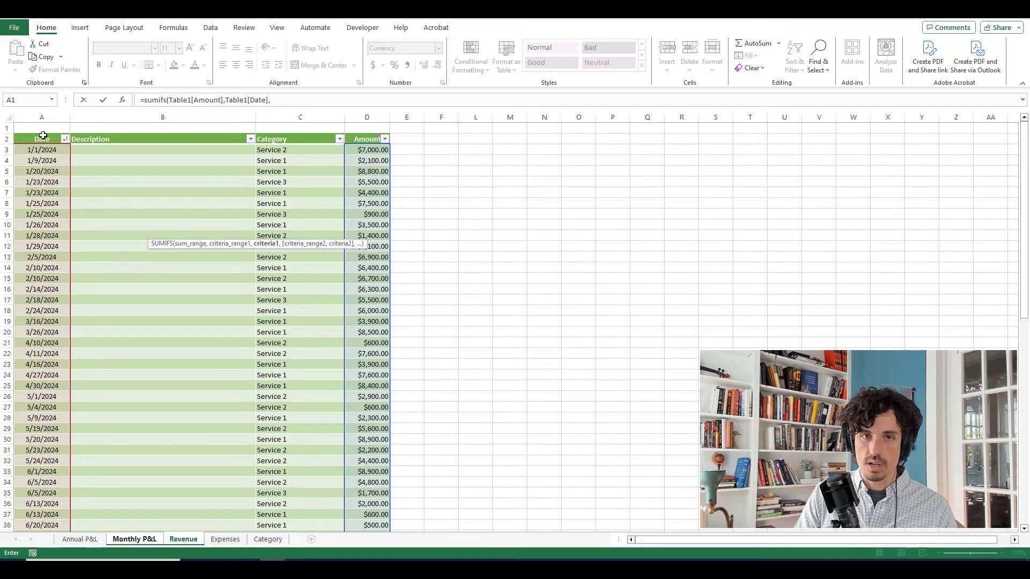
{"action": "type", "text": "\">="}
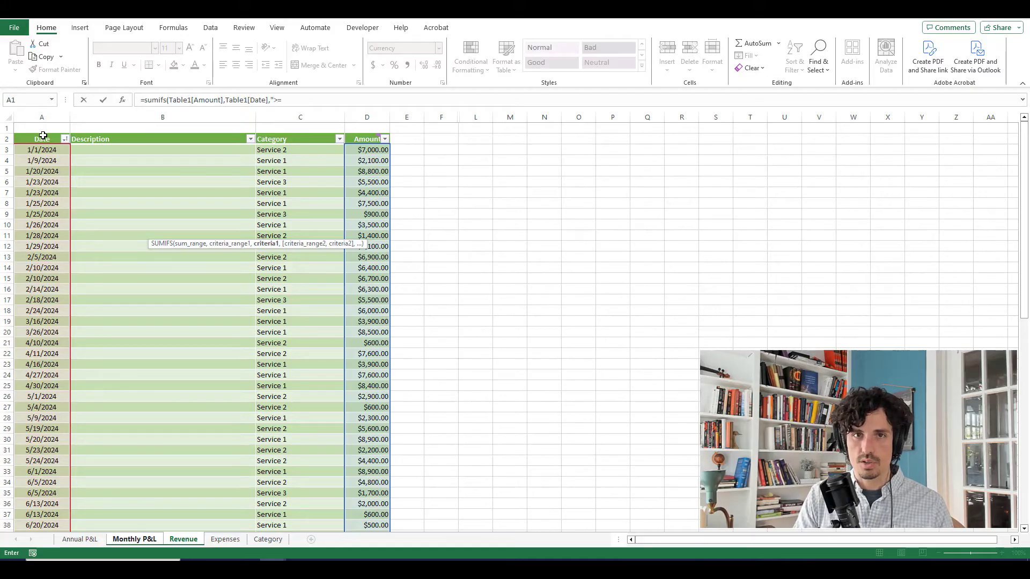
{"action": "type", "text": "\"&"}
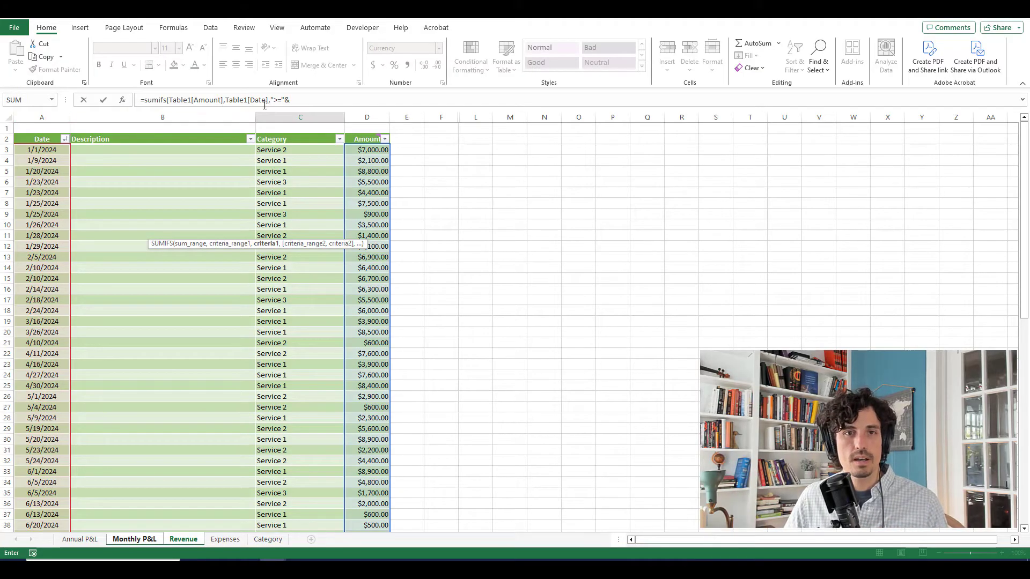
{"action": "left_click", "coordinate": [129, 539]}
{"action": "left_click", "coordinate": [176, 188]}
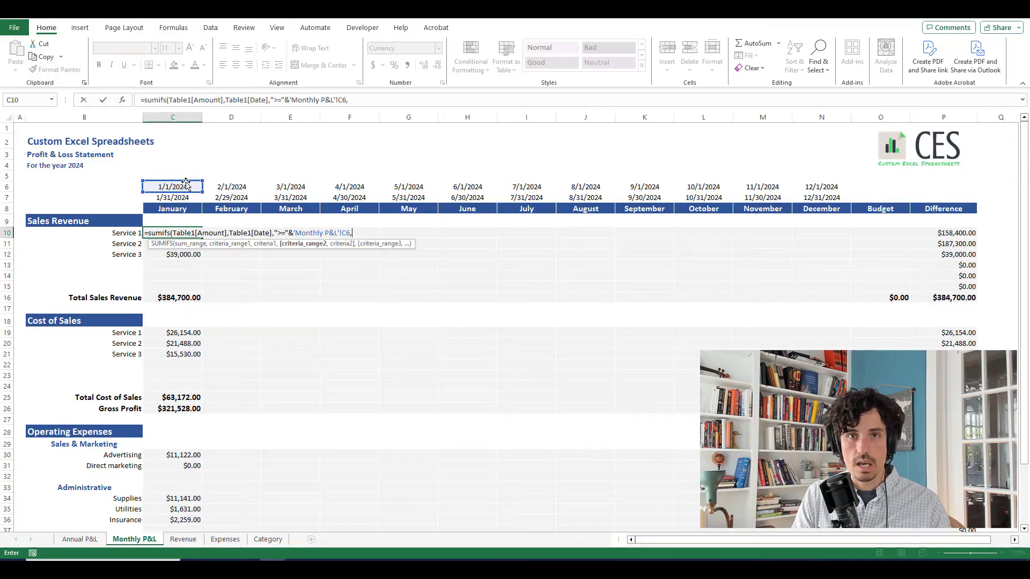
{"action": "type", "text": ","}
Add Table1[Date] <= the end date in C7 and commit, giving $45,200.00 for January.
{"action": "left_click", "coordinate": [183, 539]}
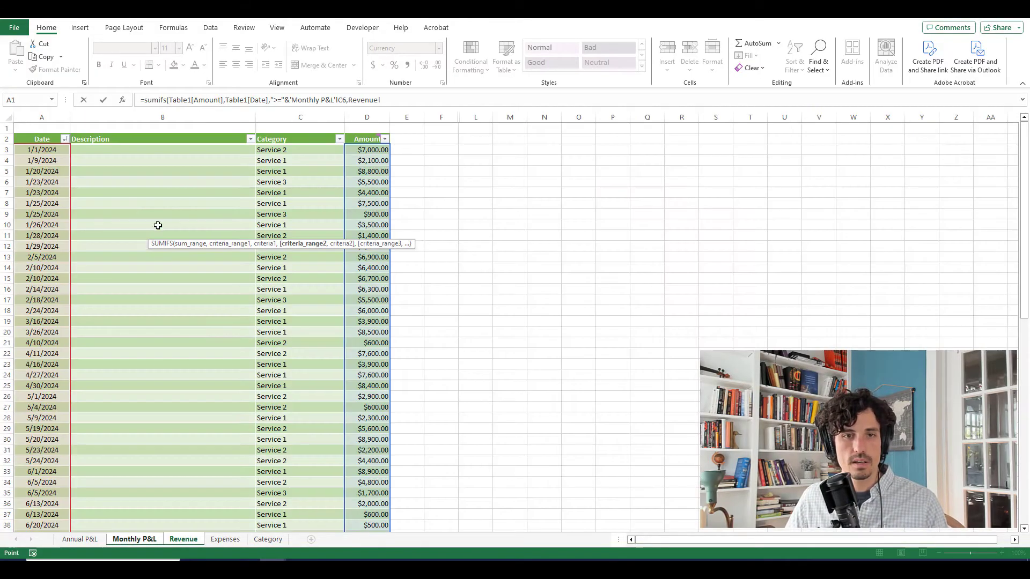
{"action": "left_click", "coordinate": [29, 133]}
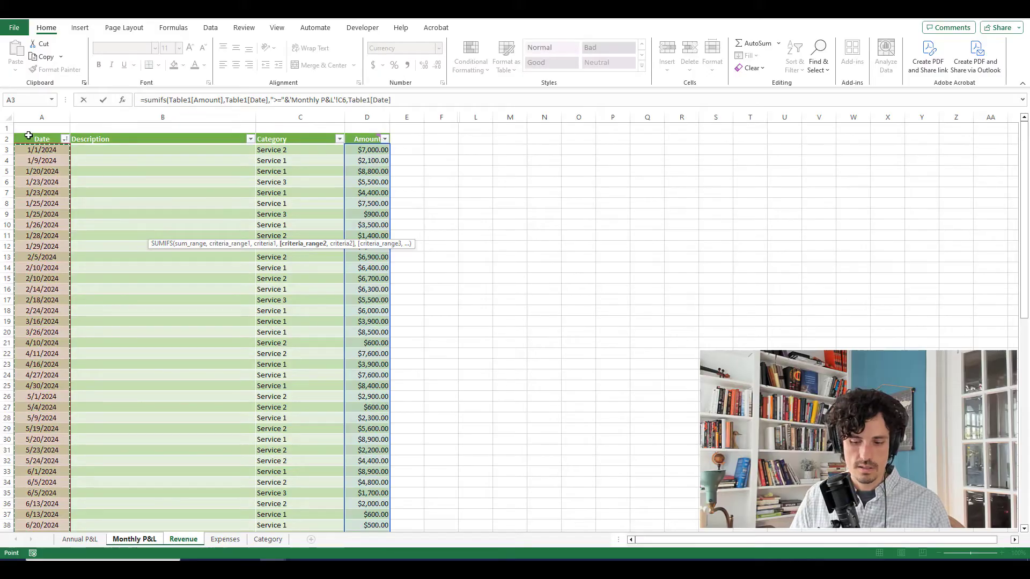
{"action": "type", "text": ","}
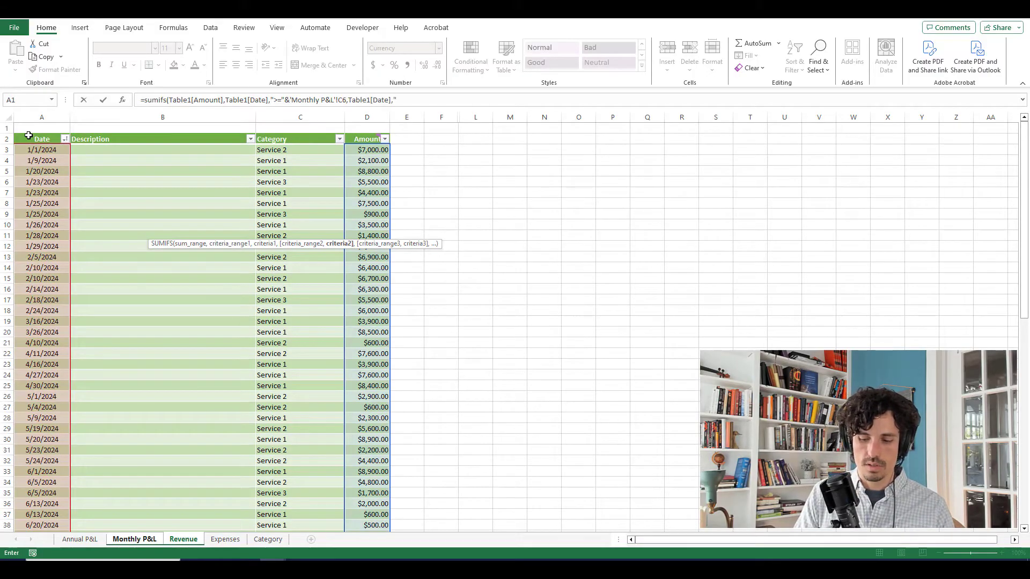
{"action": "type", "text": "\"<=\"&"}
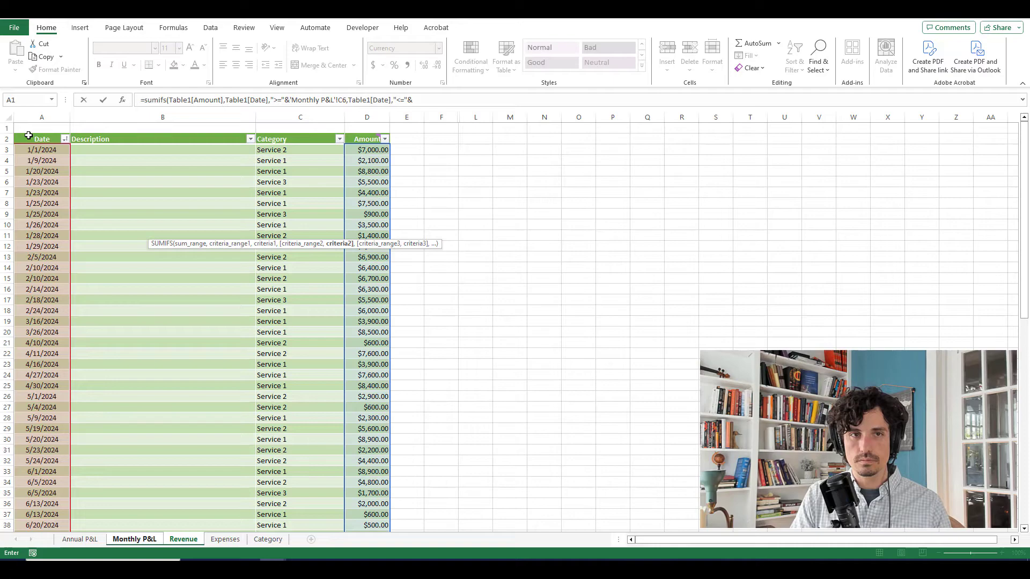
{"action": "left_click", "coordinate": [134, 539]}
{"action": "left_click", "coordinate": [156, 198]}
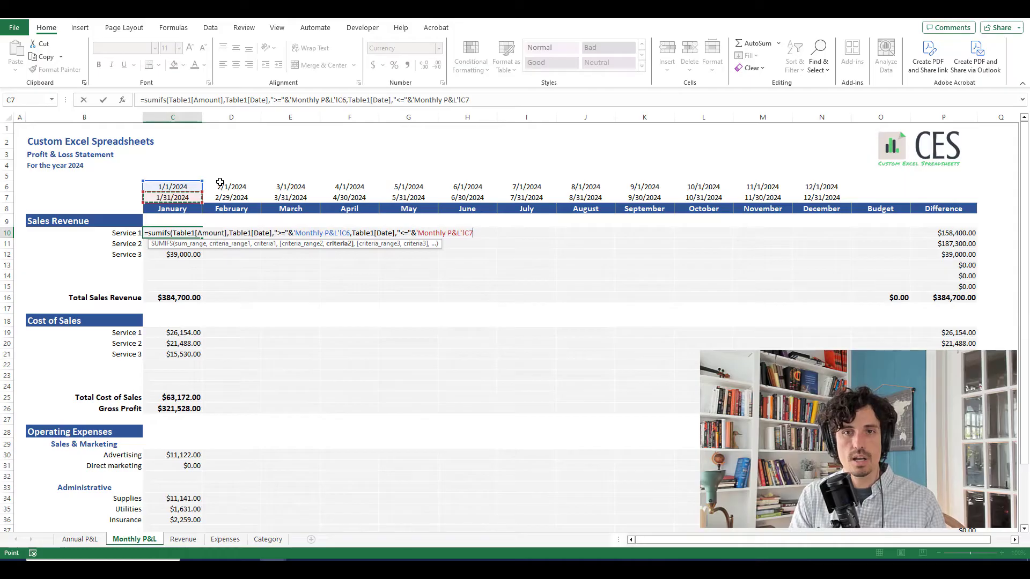
{"action": "type", "text": ")"}
{"action": "key", "text": "Return"}
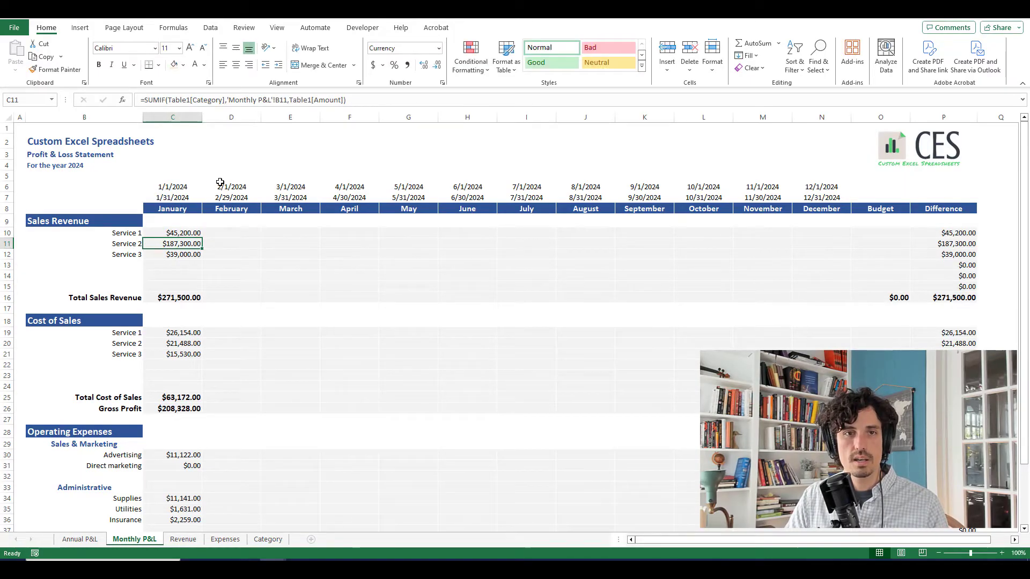
Review the January Service 1 formula in C10 and its Service 1 label in B10.
{"action": "left_click", "coordinate": [166, 238]}
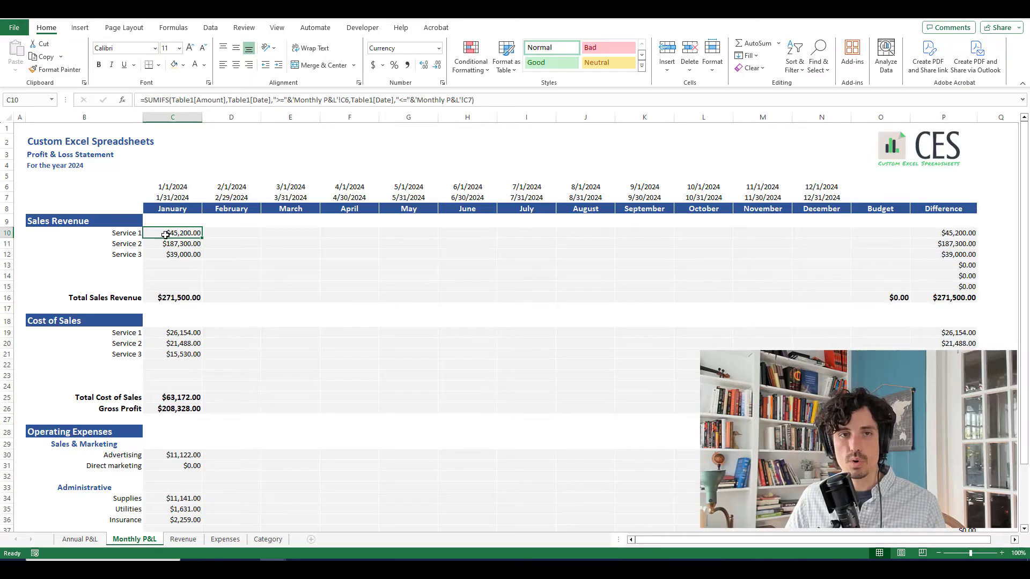
{"action": "left_click", "coordinate": [130, 234]}
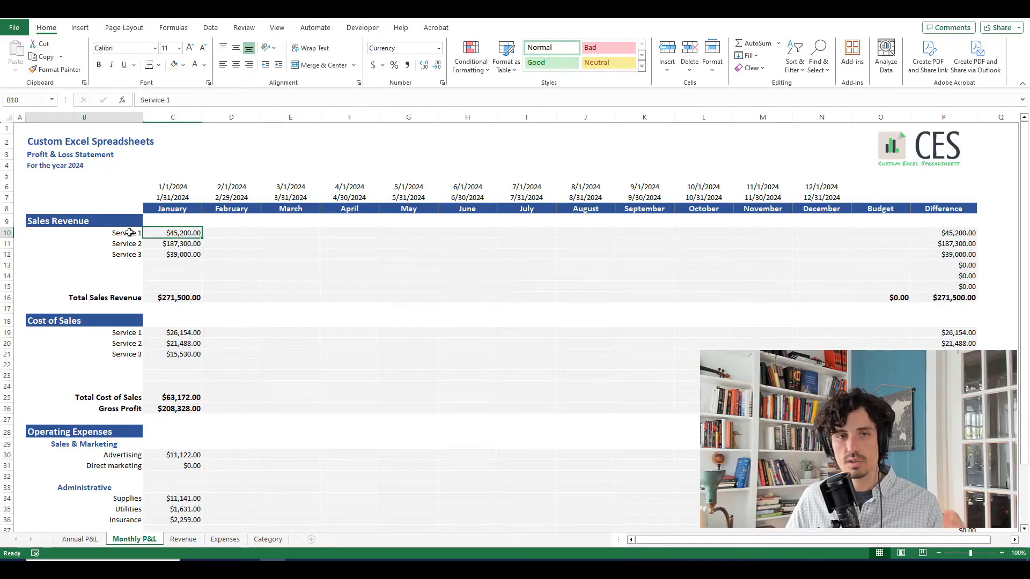
{"action": "left_click", "coordinate": [174, 233]}
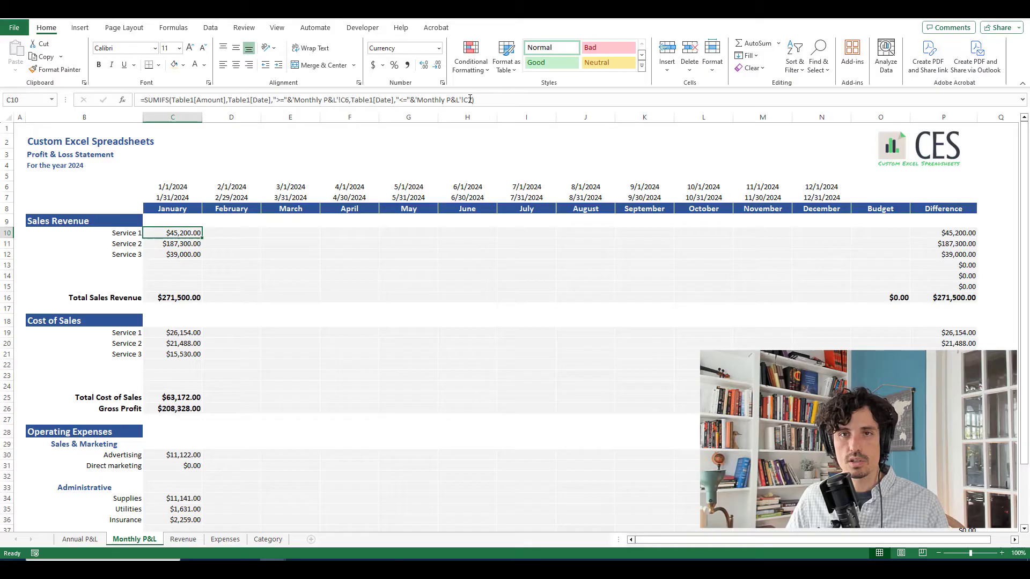
Extend C10's SUMIFS with Table1[Category] matched against Service 1 in B10.
{"action": "left_click", "coordinate": [498, 98]}
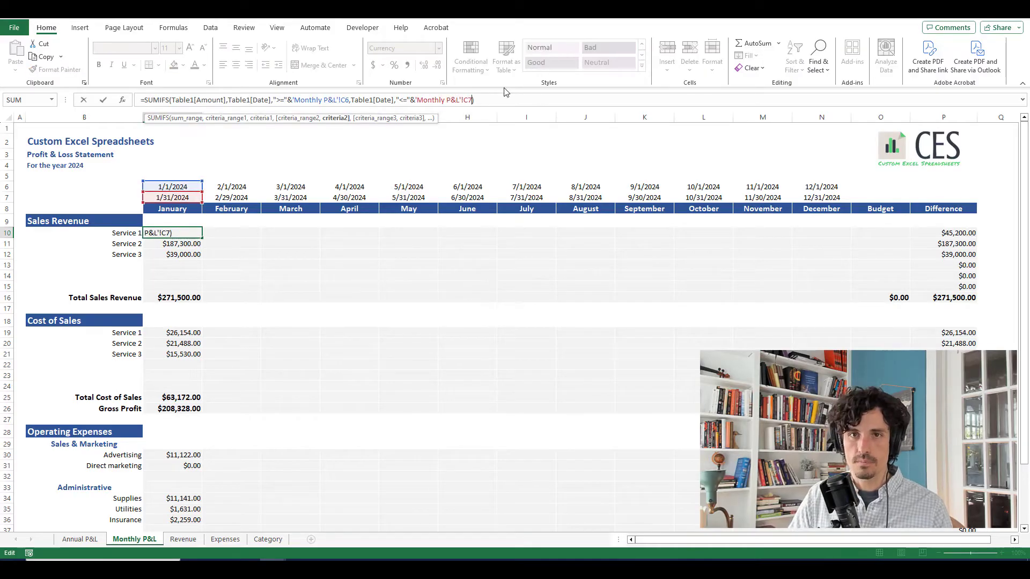
{"action": "type", "text": ","}
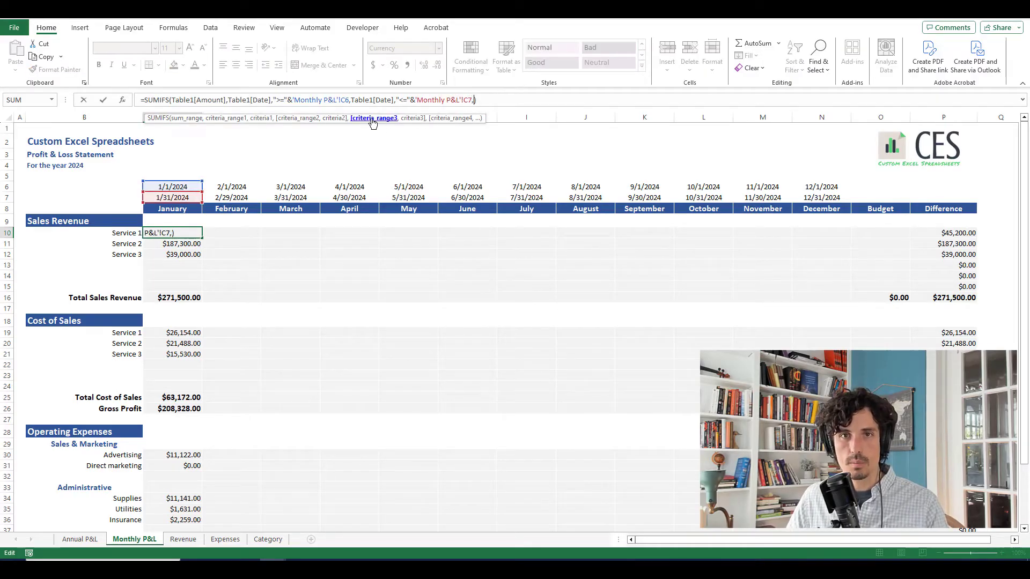
{"action": "left_click", "coordinate": [178, 540]}
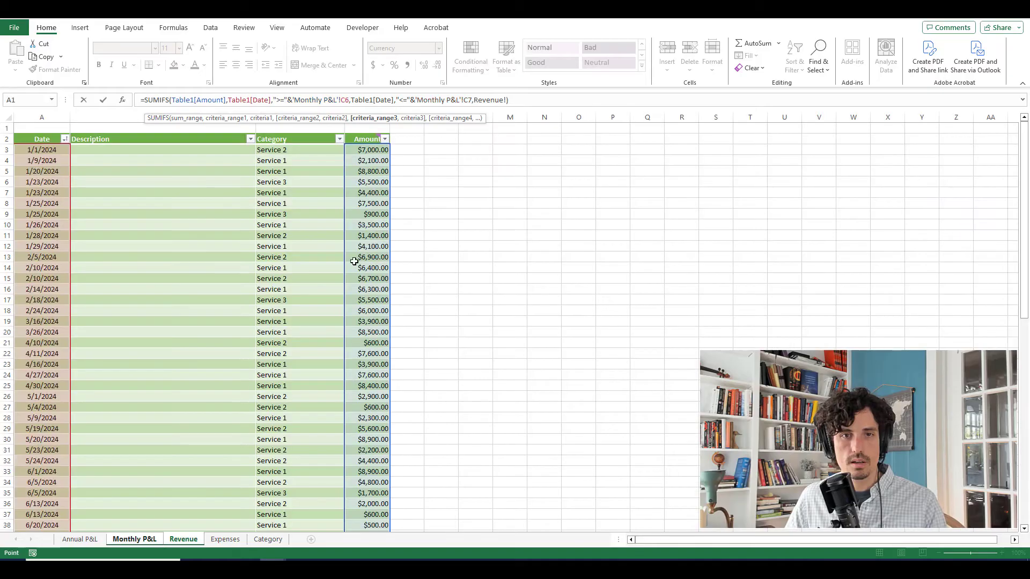
{"action": "left_click", "coordinate": [274, 136]}
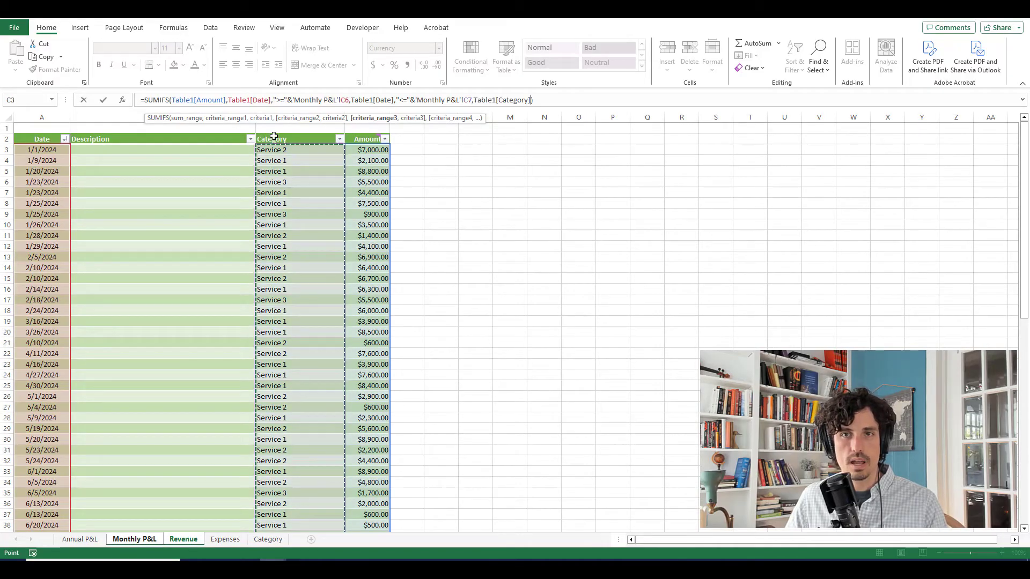
{"action": "type", "text": ","}
{"action": "left_click", "coordinate": [144, 542]}
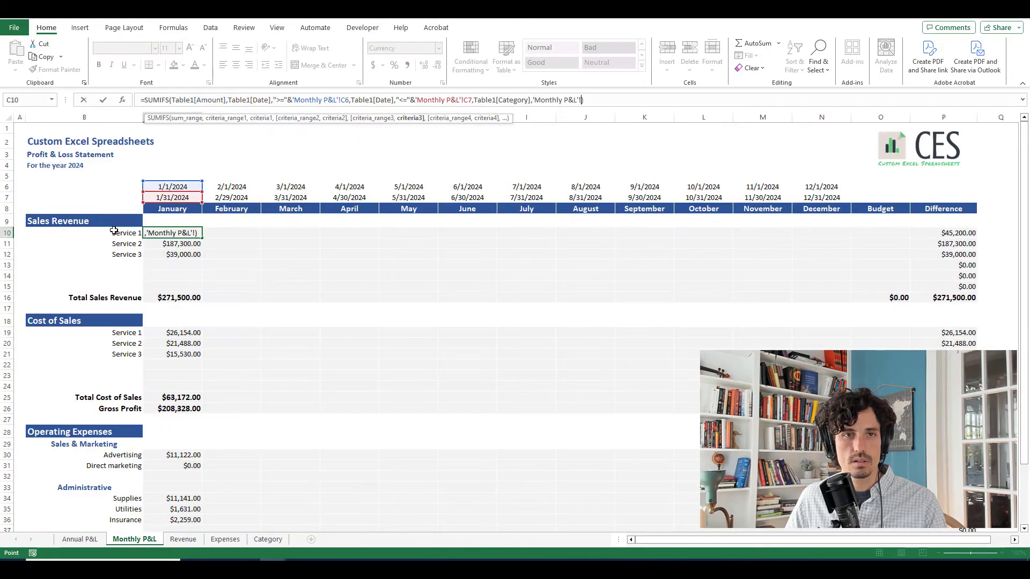
{"action": "left_click", "coordinate": [118, 234]}
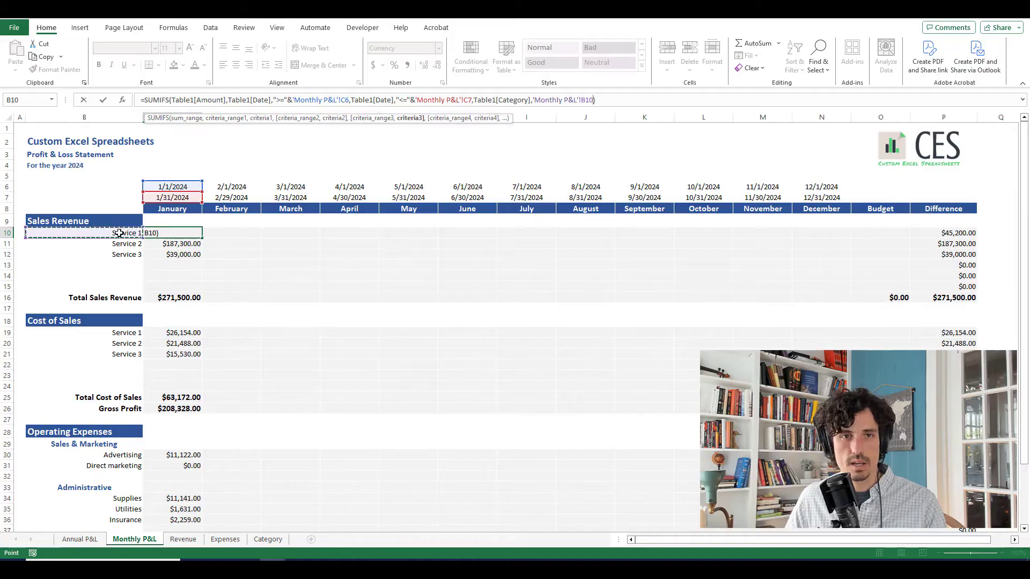
Add $ anchors to the C6, C7 and B10 references in C10's formula and commit it.
{"action": "left_click", "coordinate": [346, 100]}
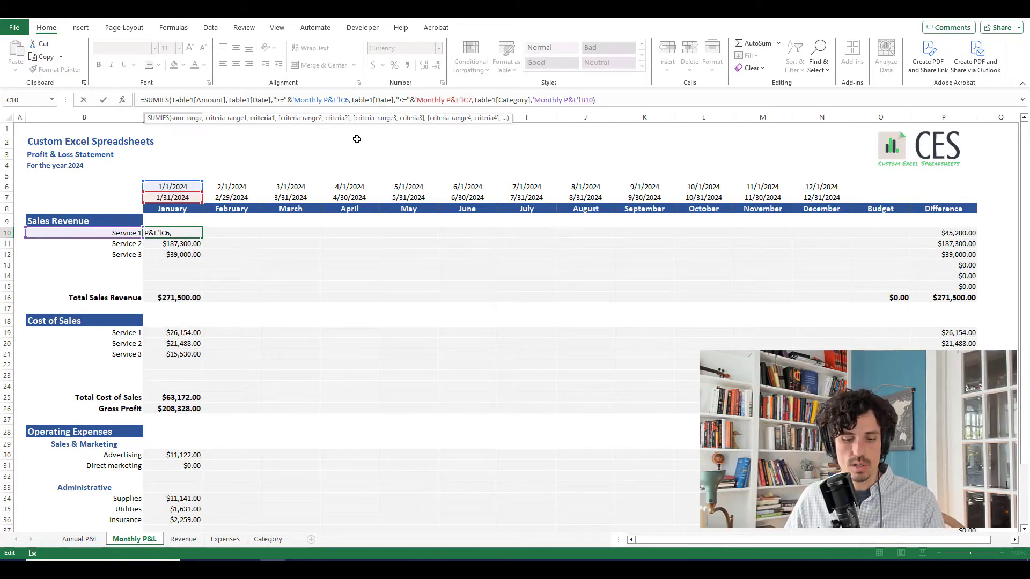
{"action": "type", "text": "$"}
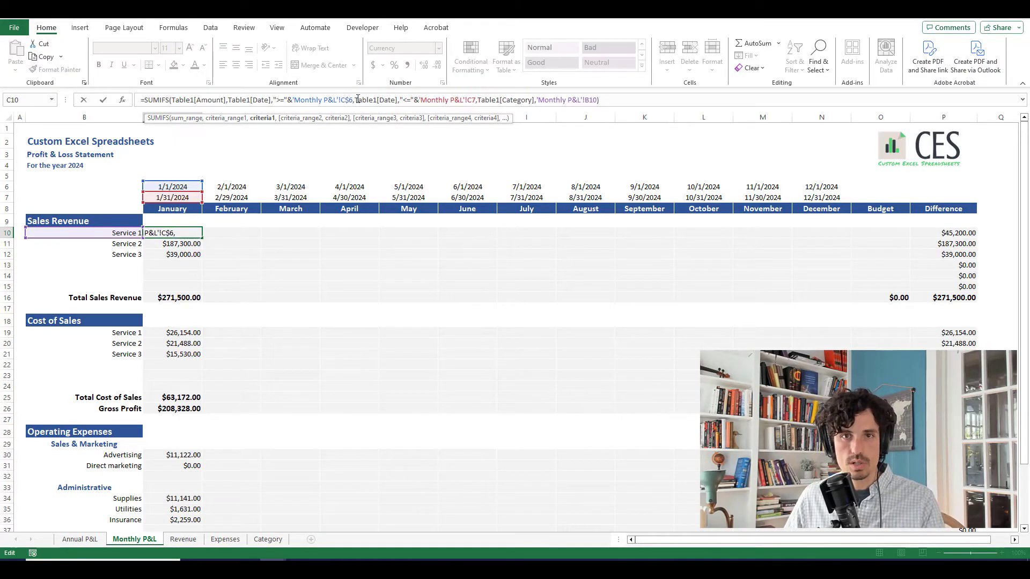
{"action": "left_click", "coordinate": [473, 101]}
{"action": "type", "text": "$"}
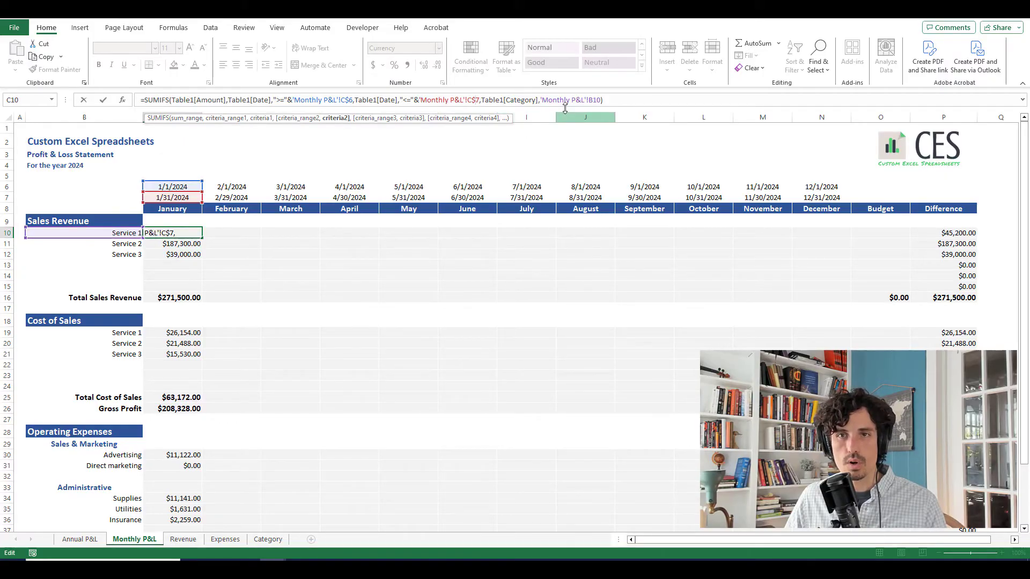
{"action": "left_click", "coordinate": [590, 100]}
{"action": "type", "text": "$"}
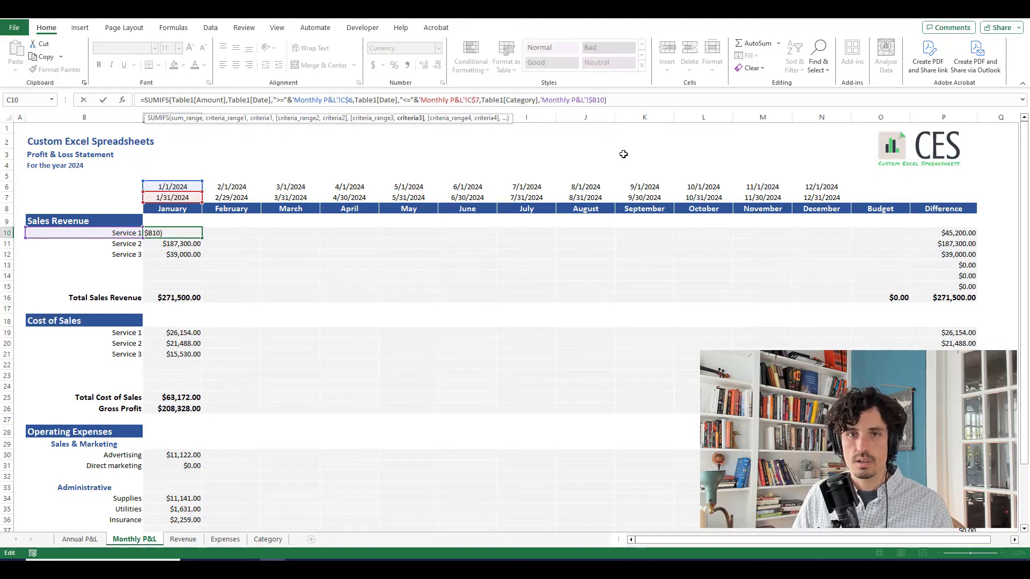
{"action": "key", "text": "ctrl+Return"}
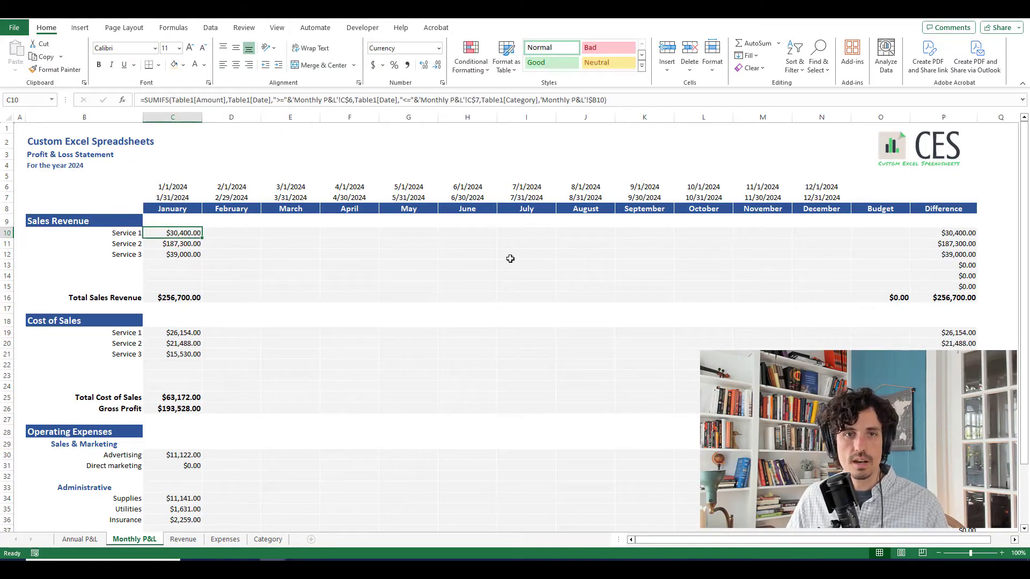
Fill C10's SUMIFS across C10:N15 and check the empty rows 13–15 show $0.00.
{"action": "key", "text": "ctrl+c"}
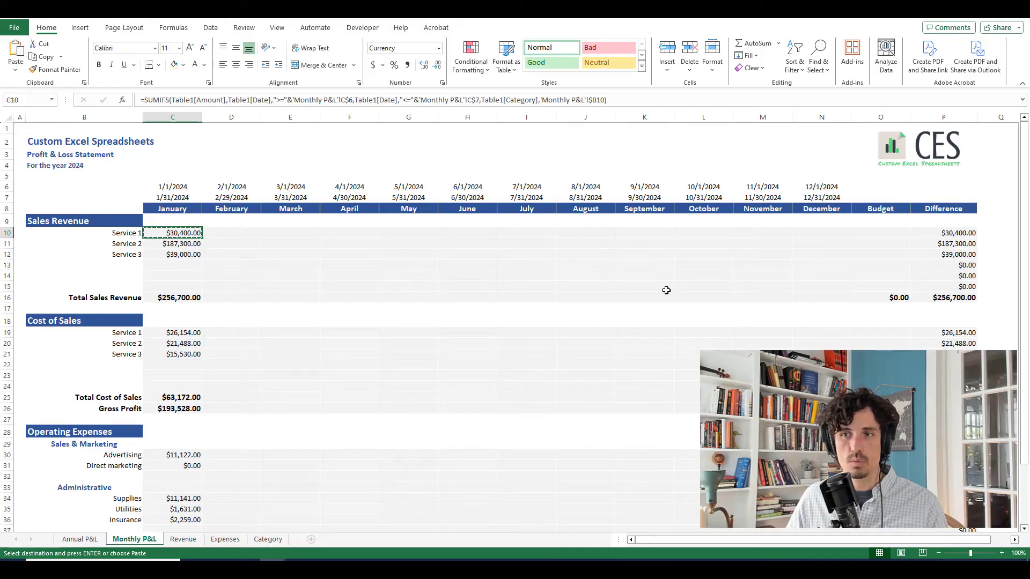
{"action": "left_click", "coordinate": [830, 287], "text": "shift"}
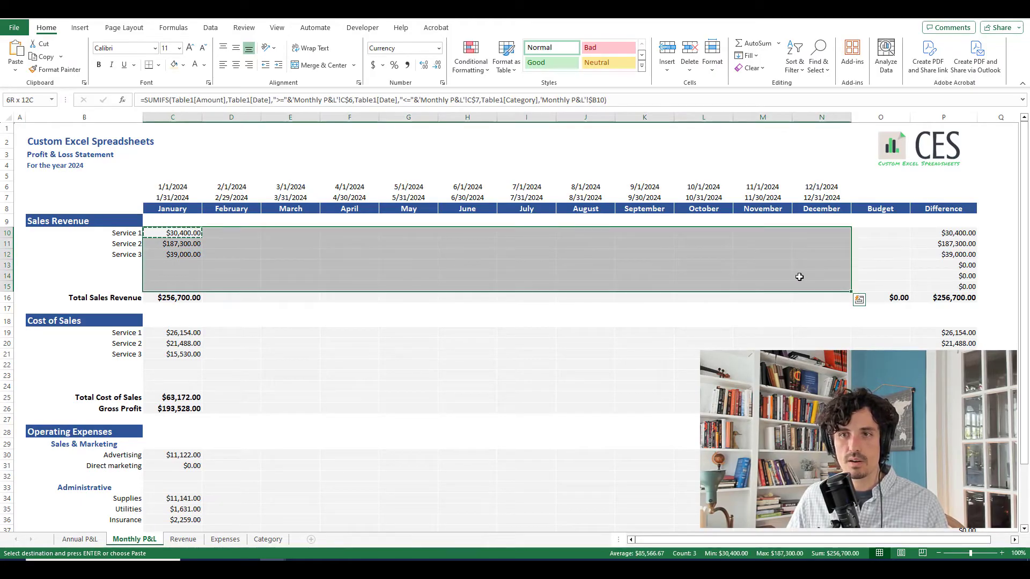
{"action": "key", "text": "ctrl+v"}
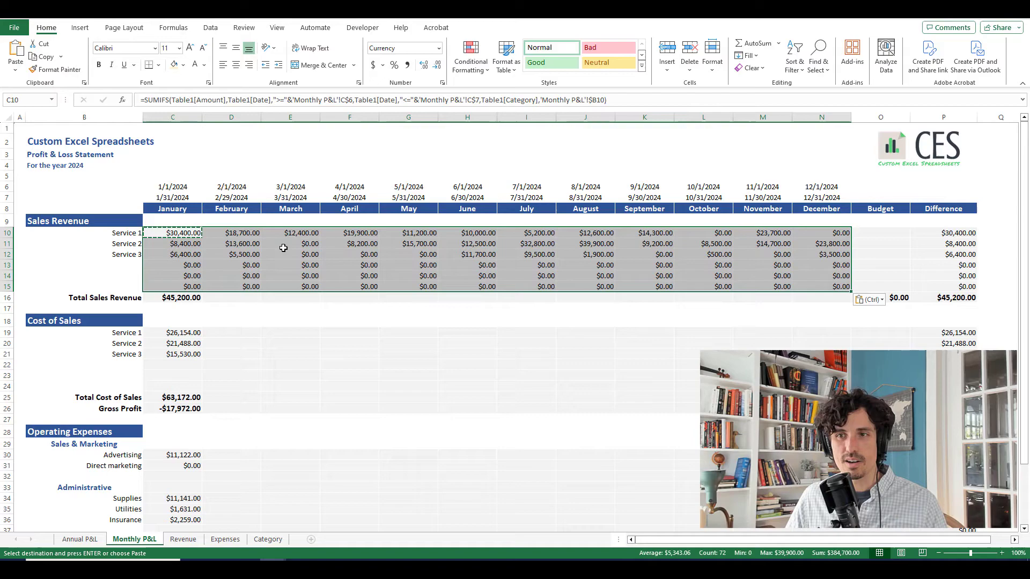
{"action": "left_click", "coordinate": [283, 248]}
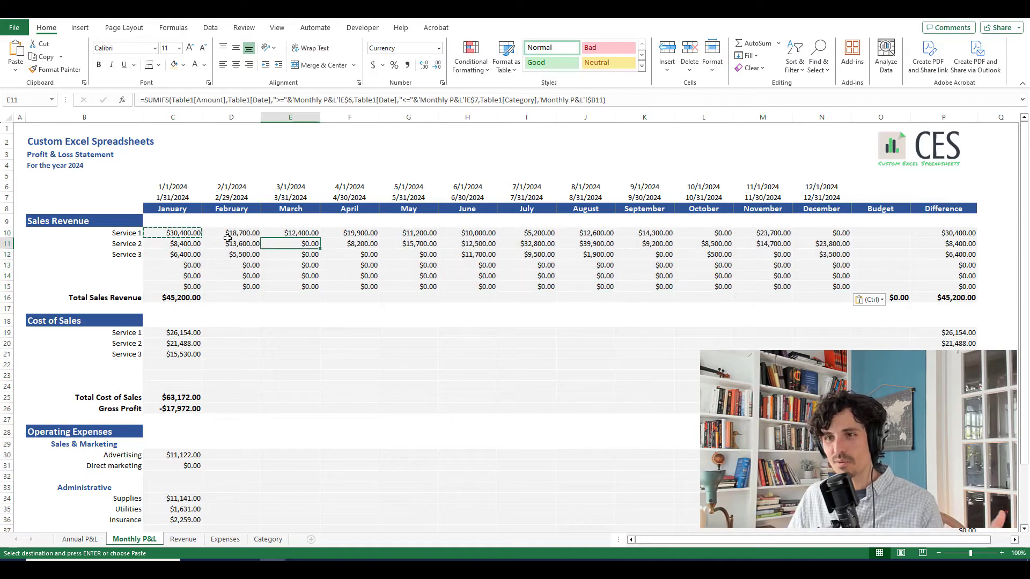
{"action": "key", "text": "Escape"}
{"action": "left_click", "coordinate": [185, 266]}
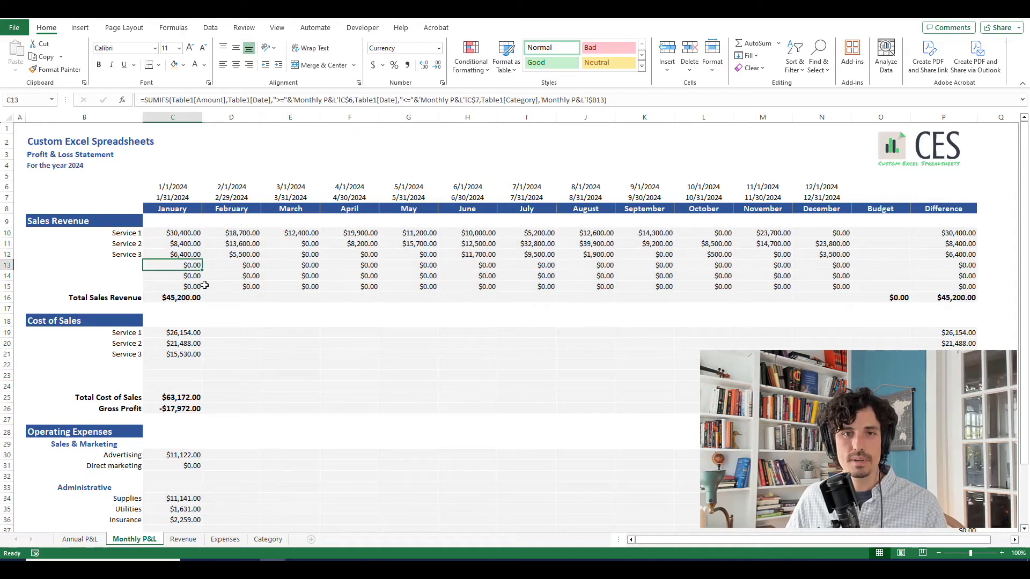
{"action": "left_click_drag", "start_coordinate": [178, 266], "coordinate": [182, 287]}
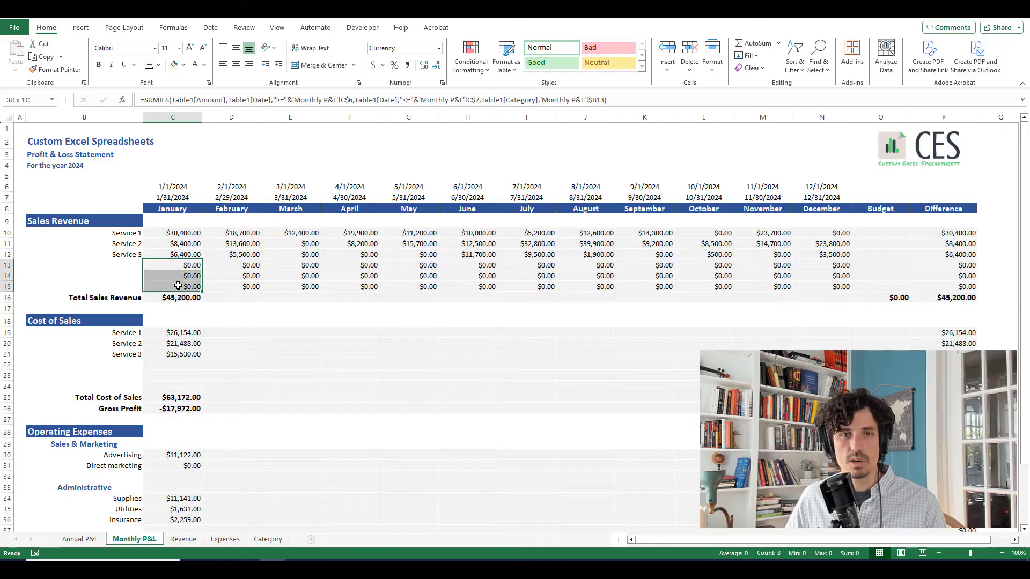
{"action": "left_click", "coordinate": [156, 232]}
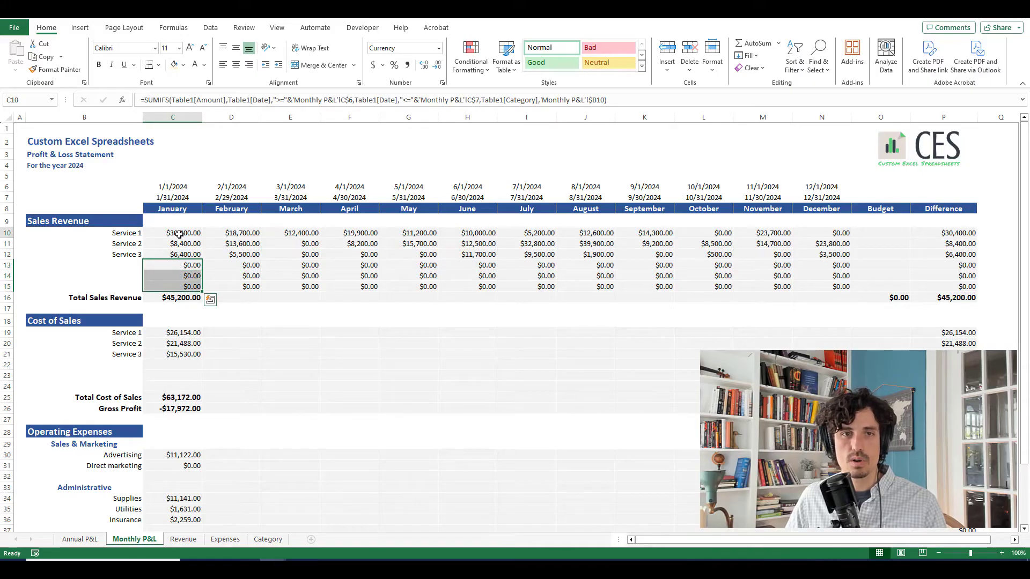
Wrap C10's revenue SUMIFS in IF(B10="","",…) so a blank service name returns blank.
{"action": "left_click", "coordinate": [146, 100]}
{"action": "type", "text": "IF("}
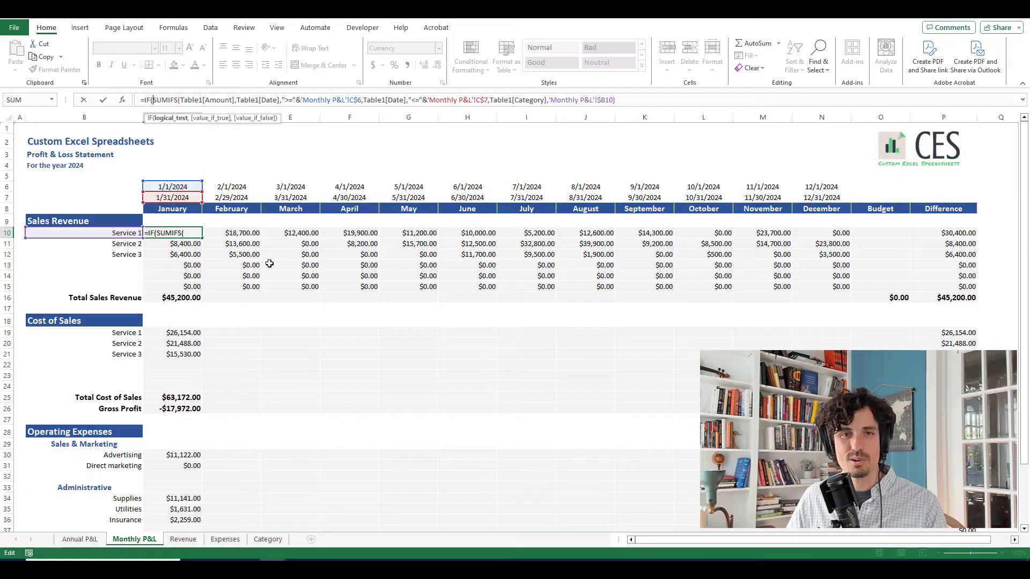
{"action": "key", "text": "Escape"}
{"action": "left_click", "coordinate": [143, 99]}
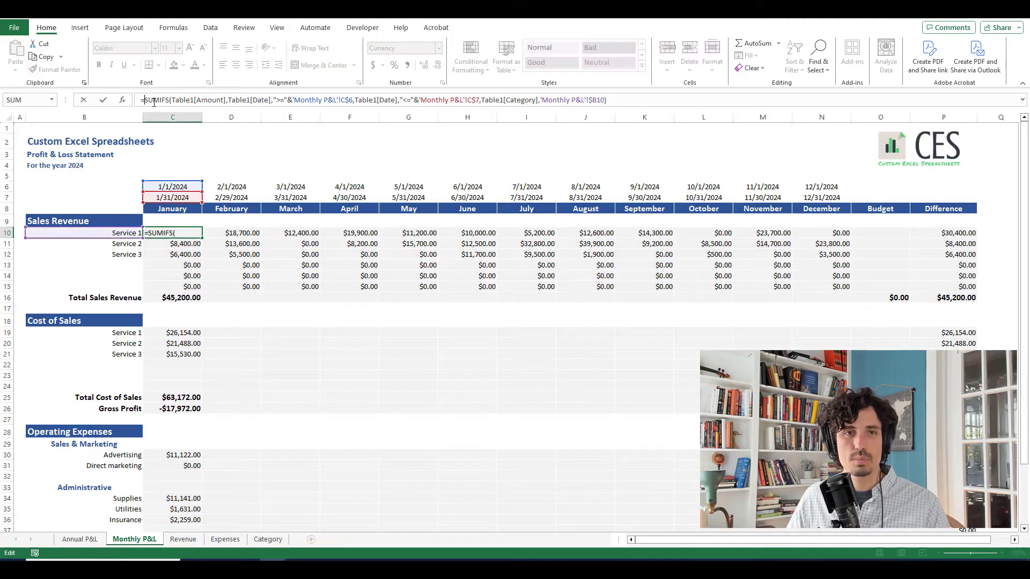
{"action": "type", "text": "IF("}
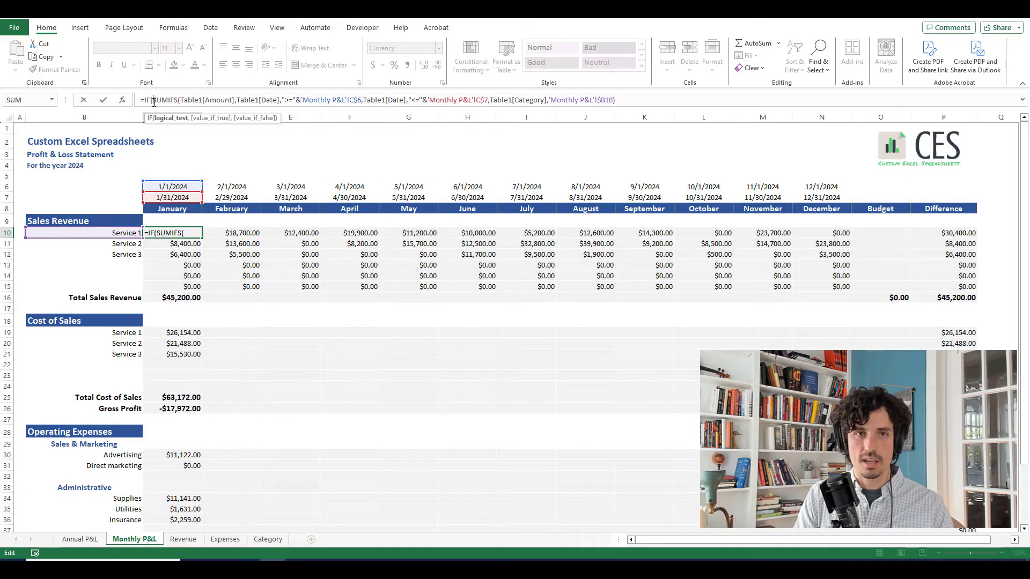
{"action": "left_click", "coordinate": [129, 232]}
{"action": "type", "text": "=\"\",\"\","}
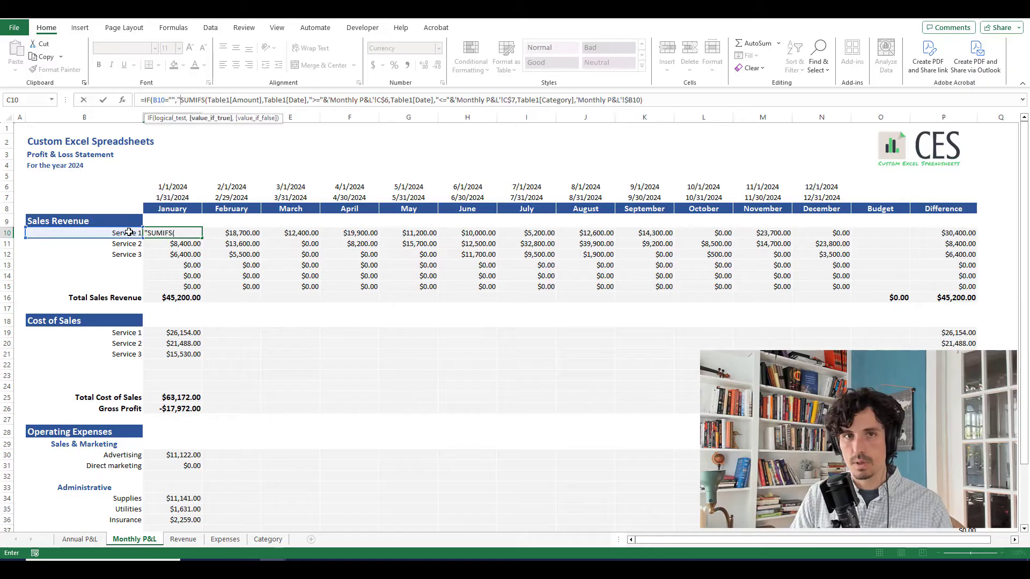
{"action": "left_click", "coordinate": [663, 99], "text": "shift"}
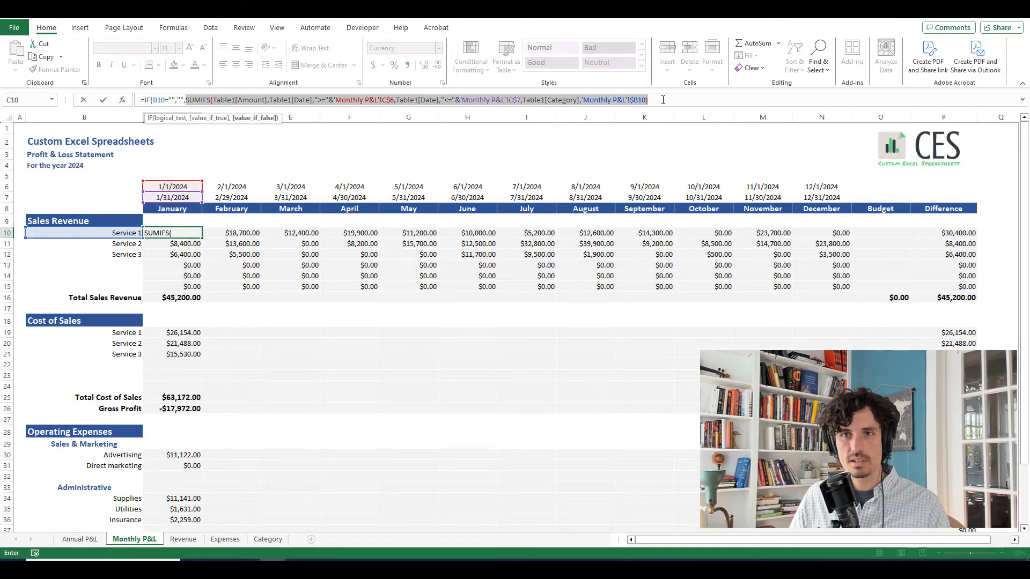
{"action": "left_click", "coordinate": [663, 100]}
{"action": "type", "text": ")"}
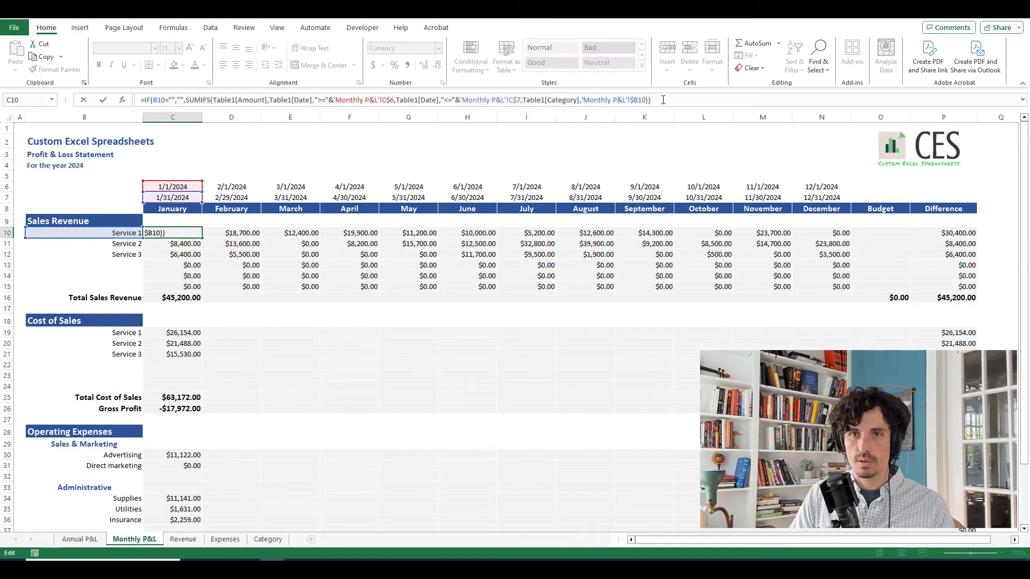
{"action": "key", "text": "ctrl+Return"}
Fill the IF-wrapped formula across C10:N15 and confirm rows 13–15 stay empty.
{"action": "key", "text": "ctrl+c"}
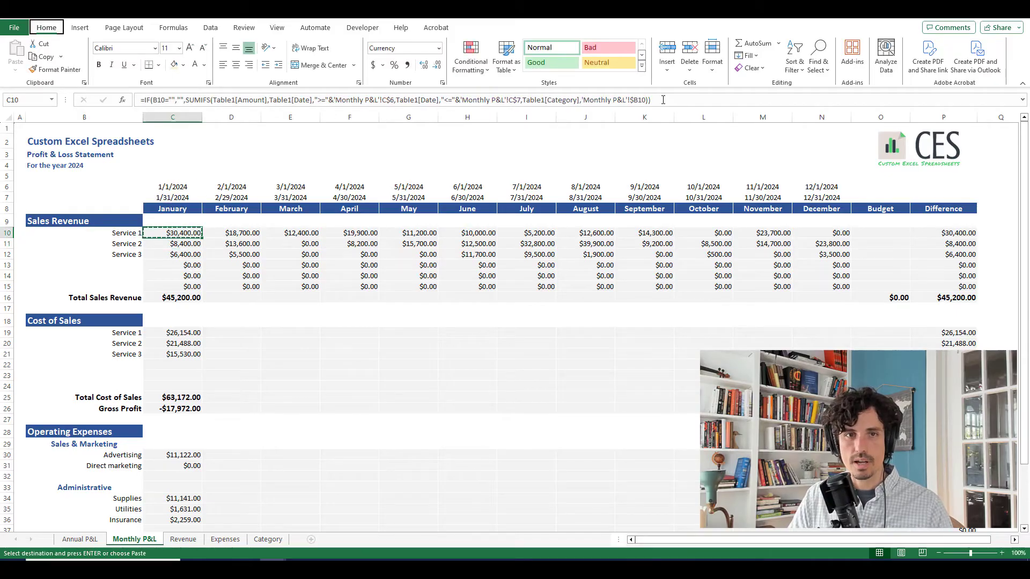
{"action": "key", "text": "shift+Down"}
{"action": "key", "text": "shift+Down"}
{"action": "key", "text": "shift+Down"}
{"action": "key", "text": "shift+Down"}
{"action": "key", "text": "shift+Down"}
{"action": "key", "text": "shift+Right"}
{"action": "key", "text": "shift+Right"}
{"action": "key", "text": "shift+Right"}
{"action": "key", "text": "shift+Right"}
{"action": "key", "text": "shift+Right"}
{"action": "key", "text": "shift+Right"}
{"action": "key", "text": "shift+Right"}
{"action": "key", "text": "shift+Right"}
{"action": "key", "text": "shift+Right"}
{"action": "key", "text": "shift+Right"}
{"action": "key", "text": "shift+Right"}
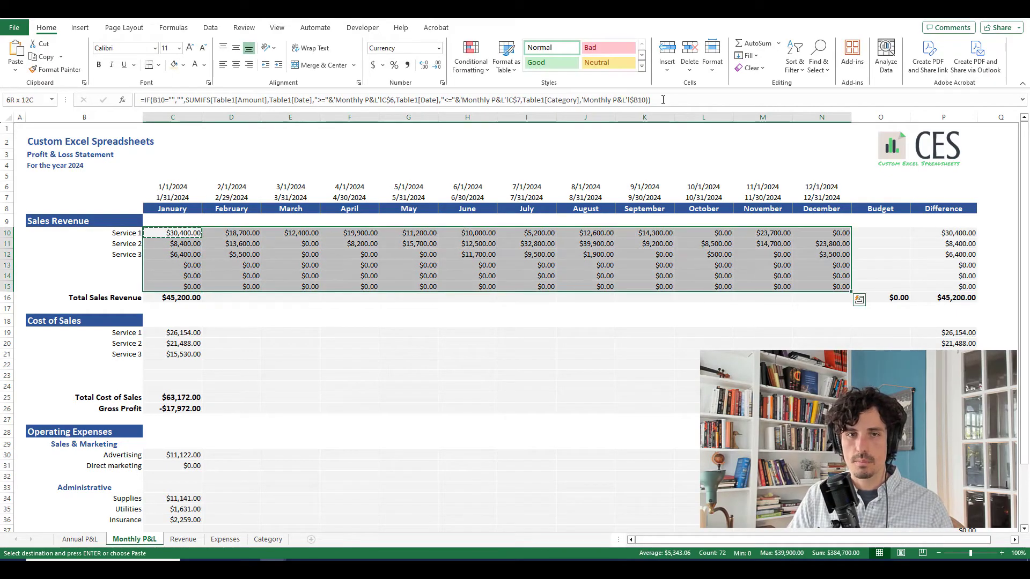
{"action": "key", "text": "Return"}
{"action": "left_click", "coordinate": [221, 273]}
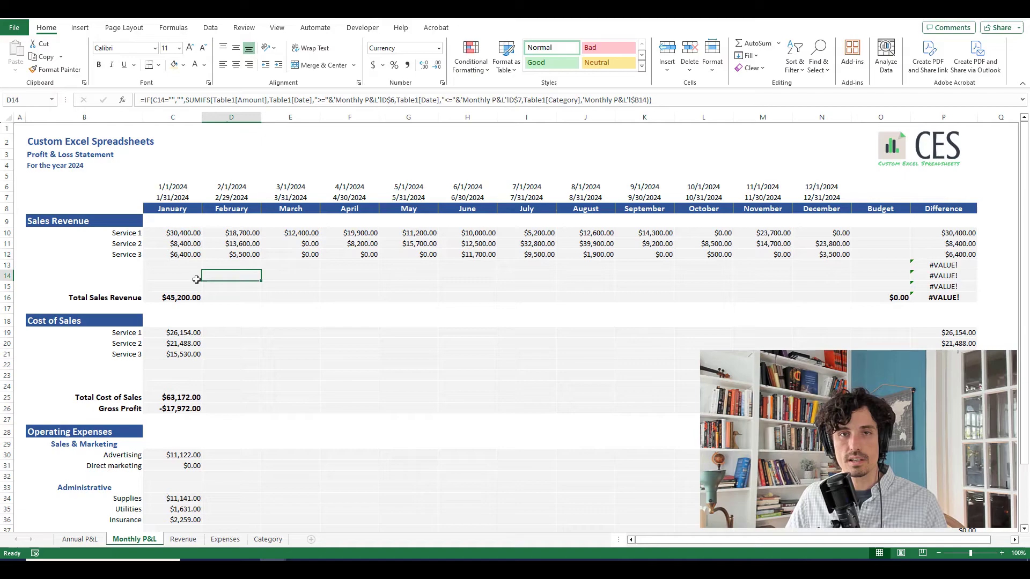
{"action": "left_click", "coordinate": [181, 290]}
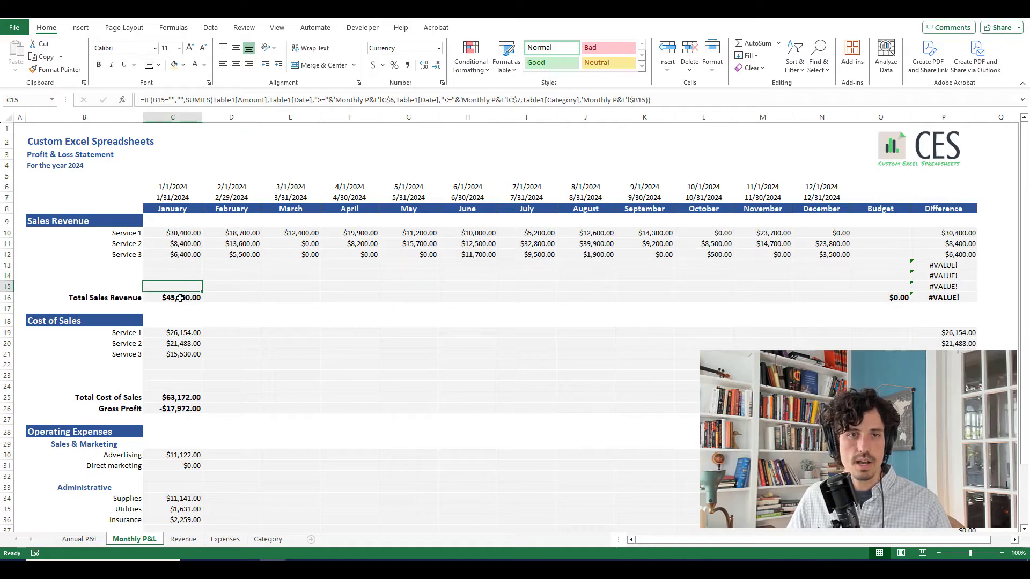
Copy the January Total Sales Revenue formula in C16 across D16:N16.
{"action": "left_click", "coordinate": [180, 298]}
{"action": "key", "text": "ctrl+c"}
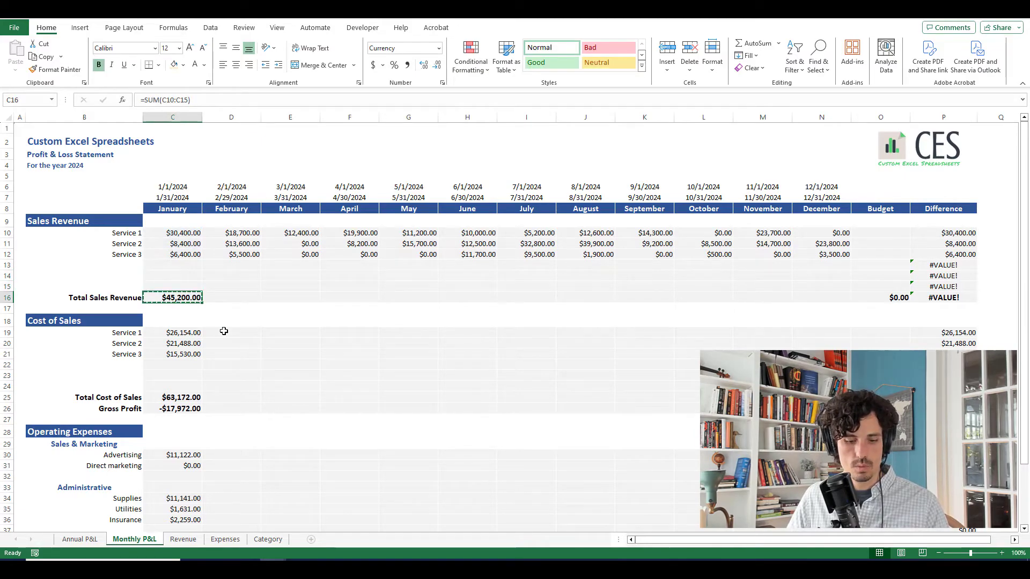
{"action": "left_click", "coordinate": [833, 298], "text": "shift"}
{"action": "key", "text": "ctrl+v"}
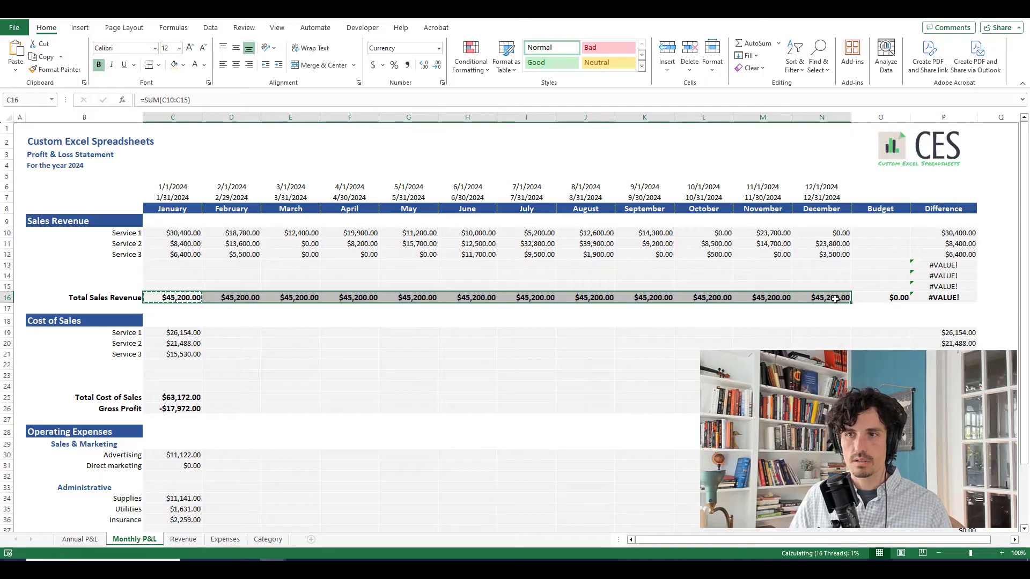
Move the CES logo further left and delete the Budget and Difference columns entirely.
{"action": "left_click", "coordinate": [918, 147]}
{"action": "left_click_drag", "start_coordinate": [918, 147], "coordinate": [795, 148]}
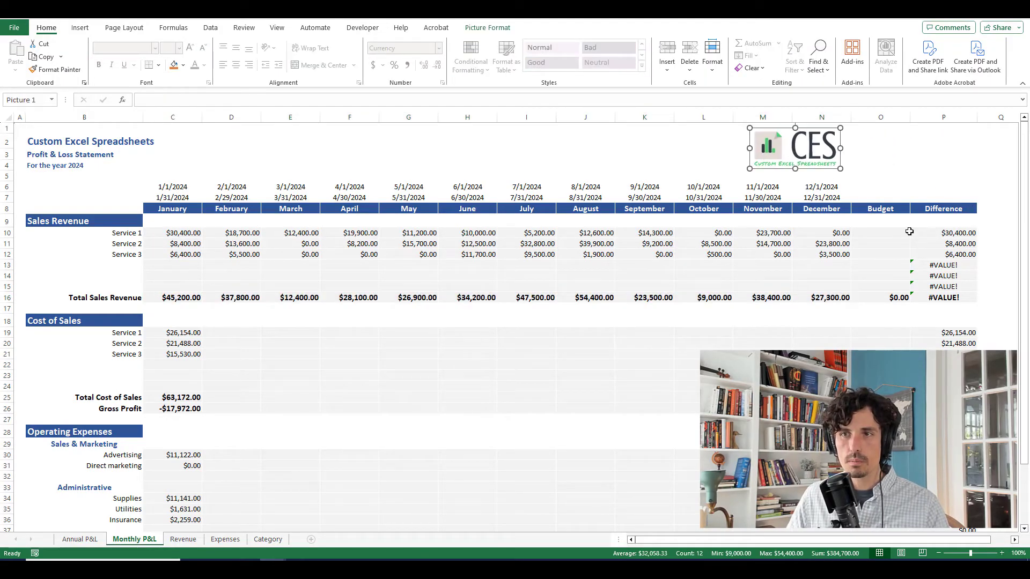
{"action": "left_click_drag", "start_coordinate": [880, 208], "coordinate": [936, 212]}
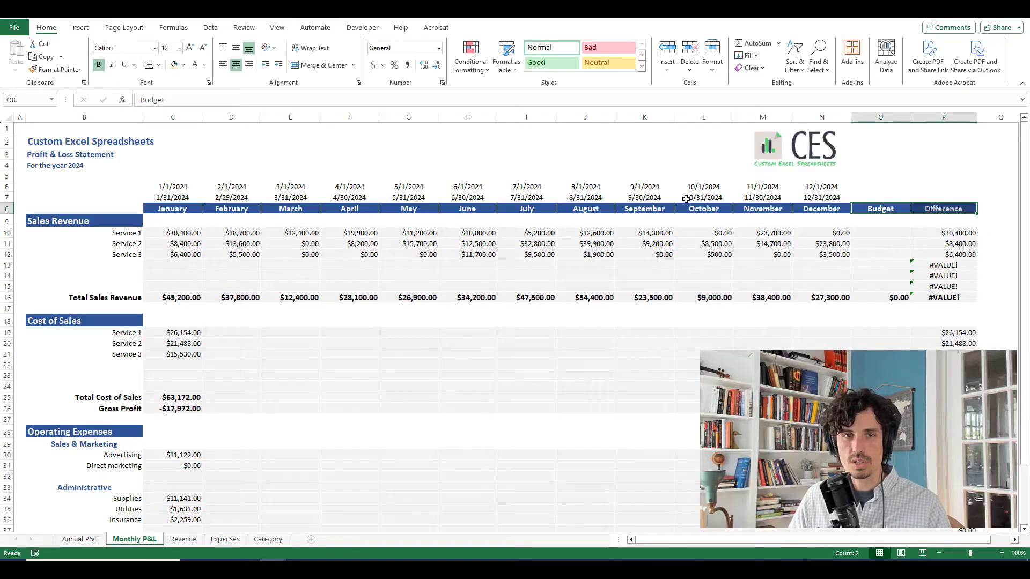
{"action": "key", "text": "ctrl+minus"}
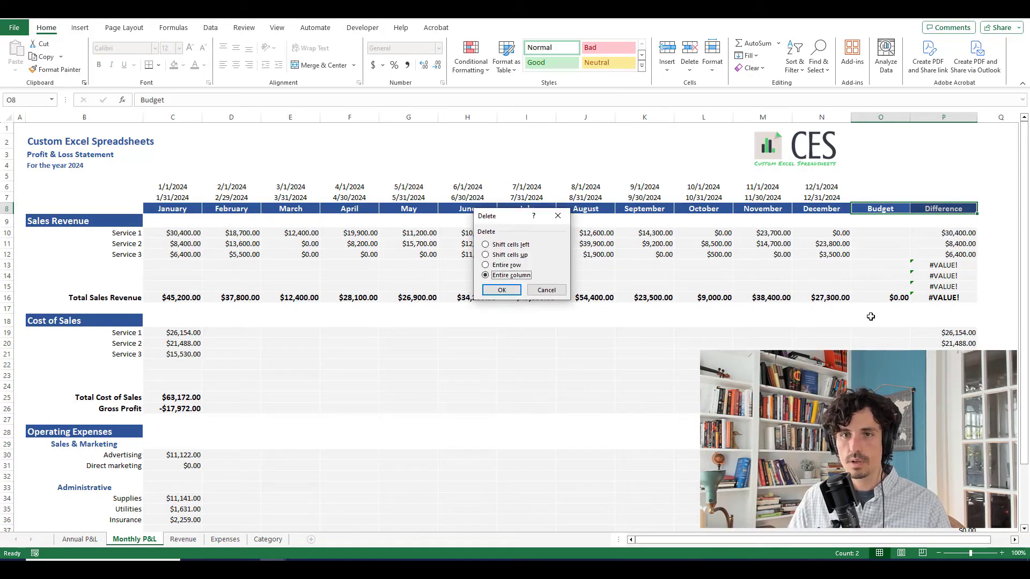
{"action": "key", "text": "Return"}
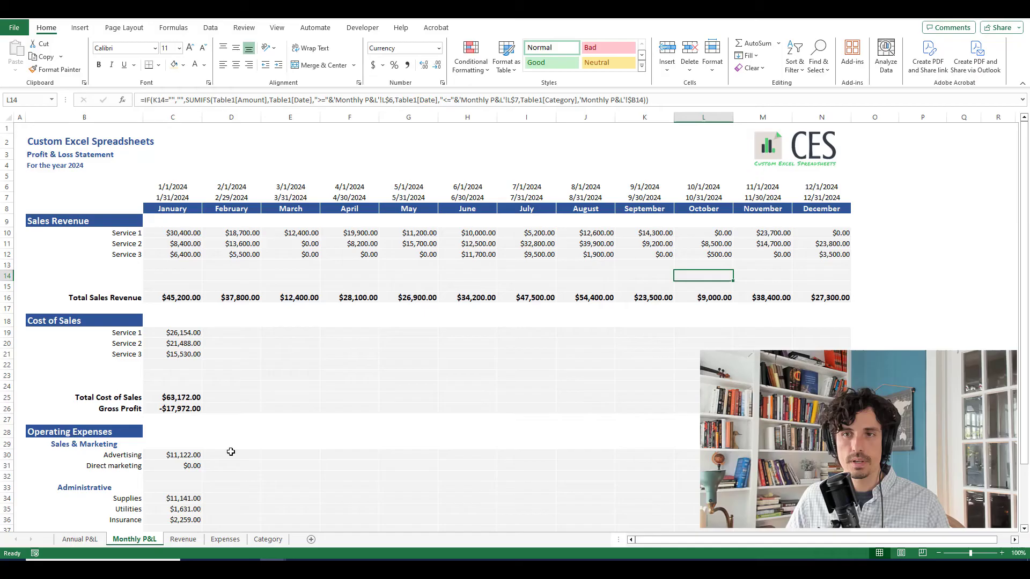
{"action": "left_click", "coordinate": [181, 233]}
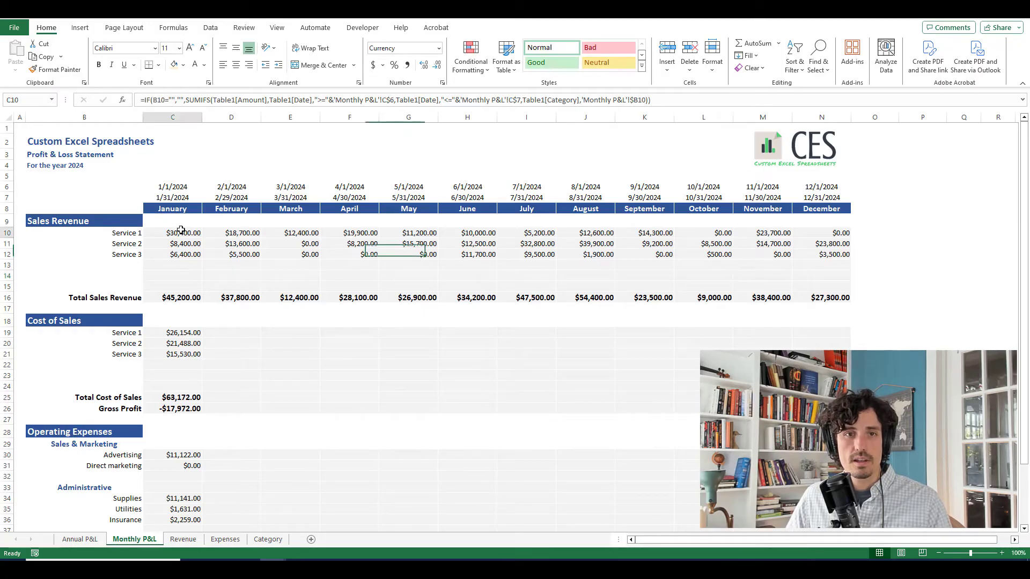
In January Service 1 cost cell C19, start a new =sumifs( formula replacing the old SUMIF.
{"action": "left_click", "coordinate": [177, 333]}
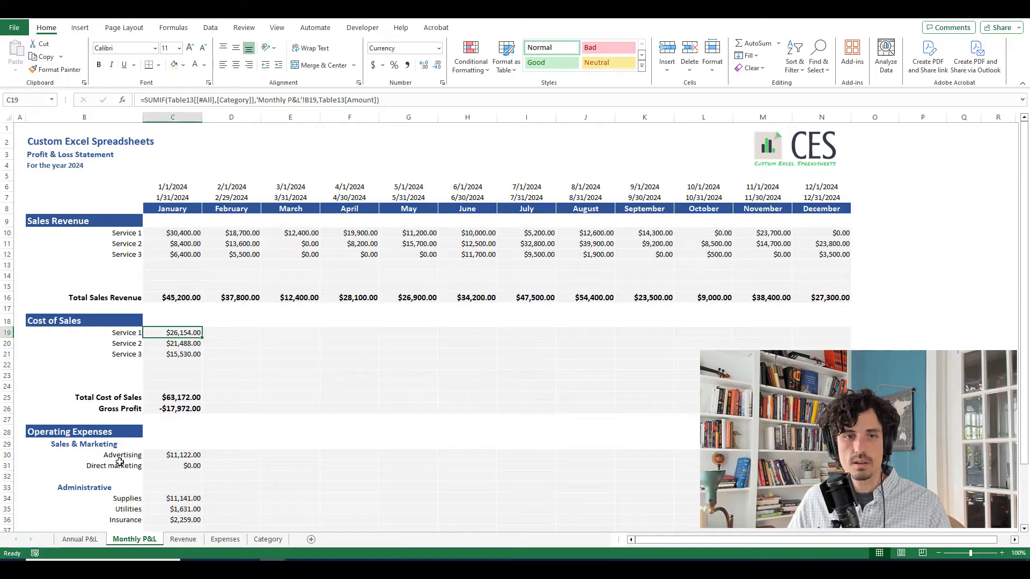
{"action": "scroll", "coordinate": [119, 462], "scroll_direction": "down", "scroll_amount": 3}
{"action": "scroll", "coordinate": [204, 379], "scroll_direction": "up", "scroll_amount": 2}
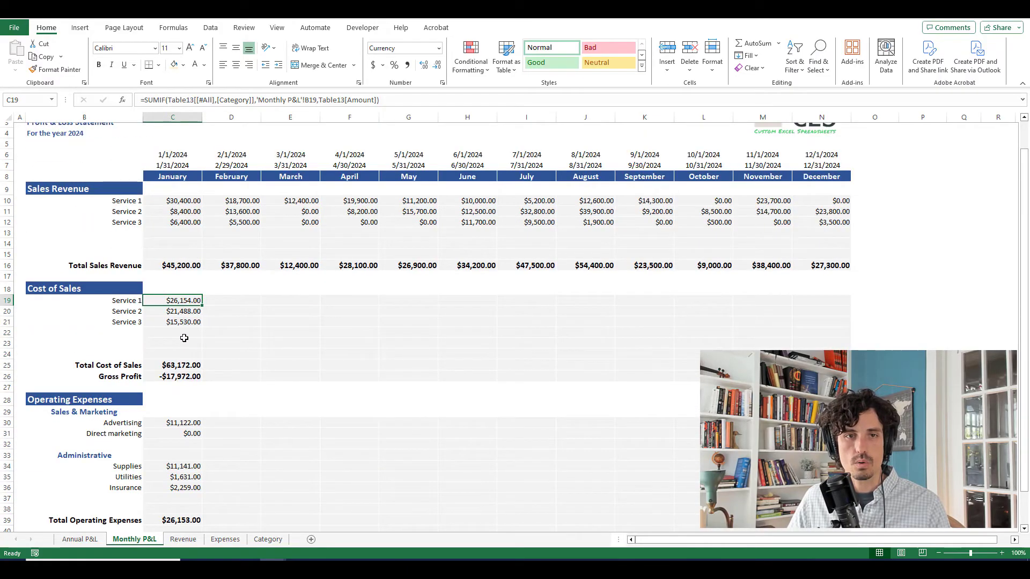
{"action": "scroll", "coordinate": [184, 338], "scroll_direction": "down", "scroll_amount": 1}
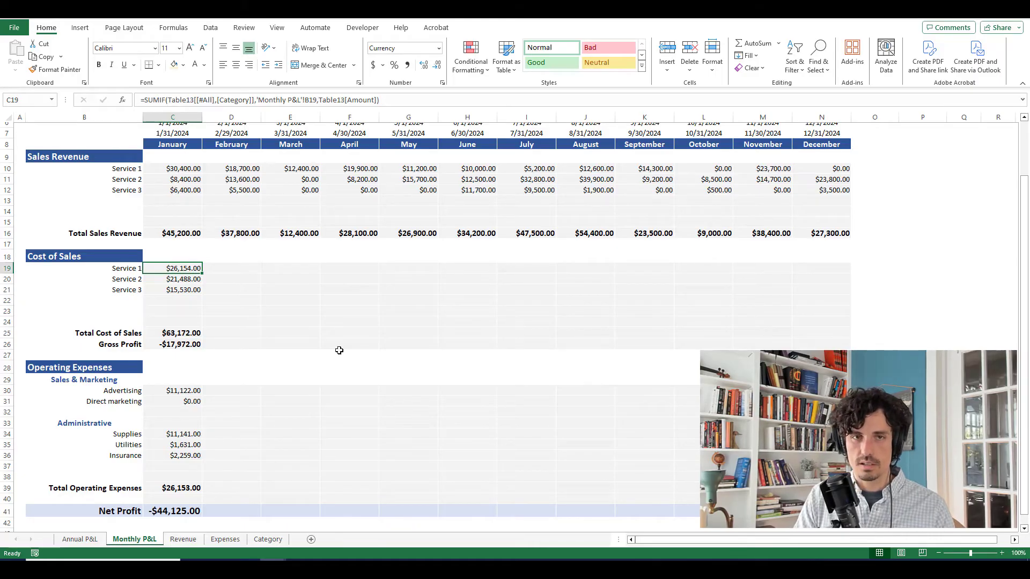
{"action": "type", "text": "=sumifs("}
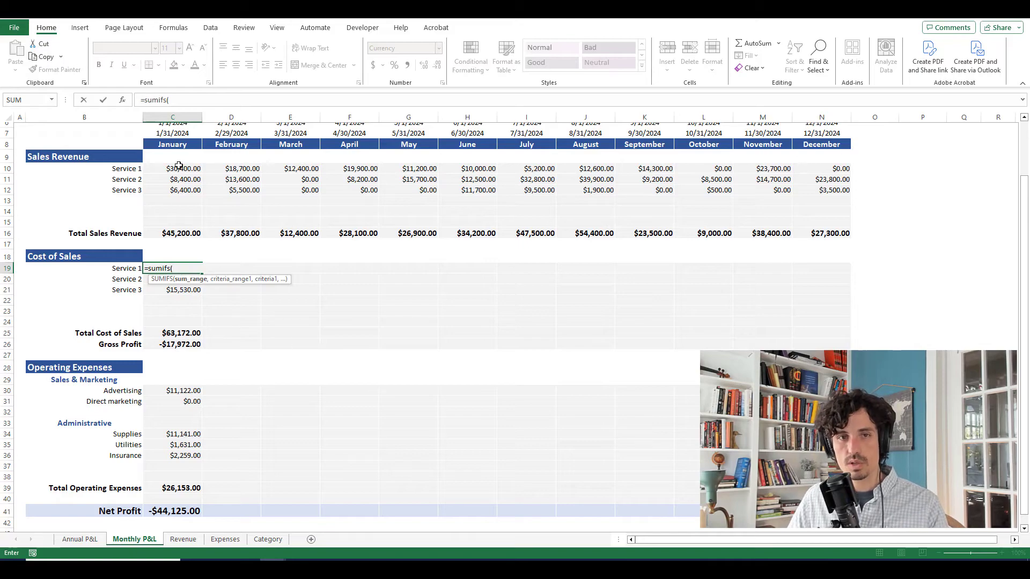
{"action": "scroll", "coordinate": [248, 307], "scroll_direction": "up", "scroll_amount": 1}
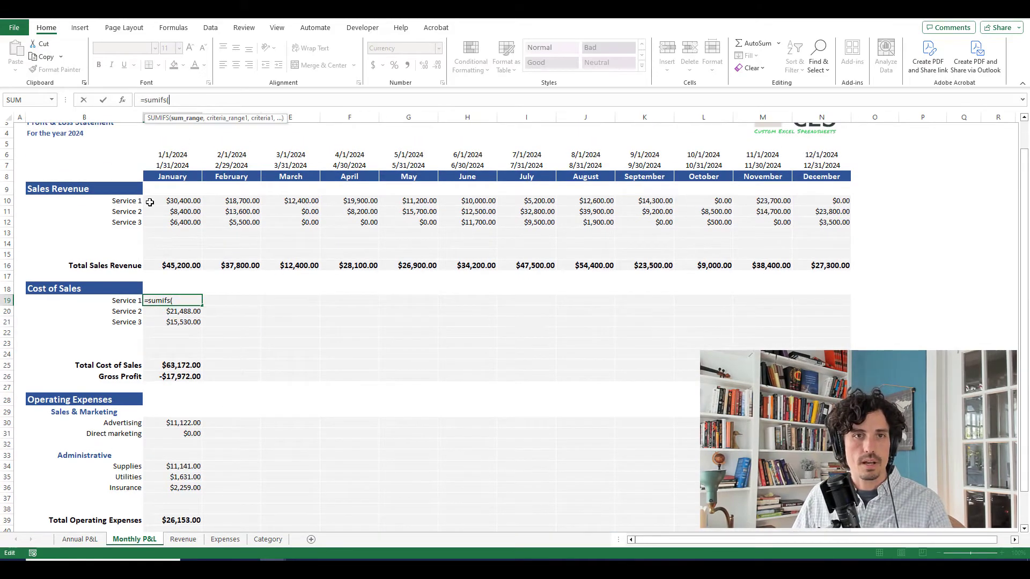
Use the Expenses Table13 Amount as C19's sum range, with Date (A1, B2) and Category criteria ranges.
{"action": "left_click", "coordinate": [225, 539]}
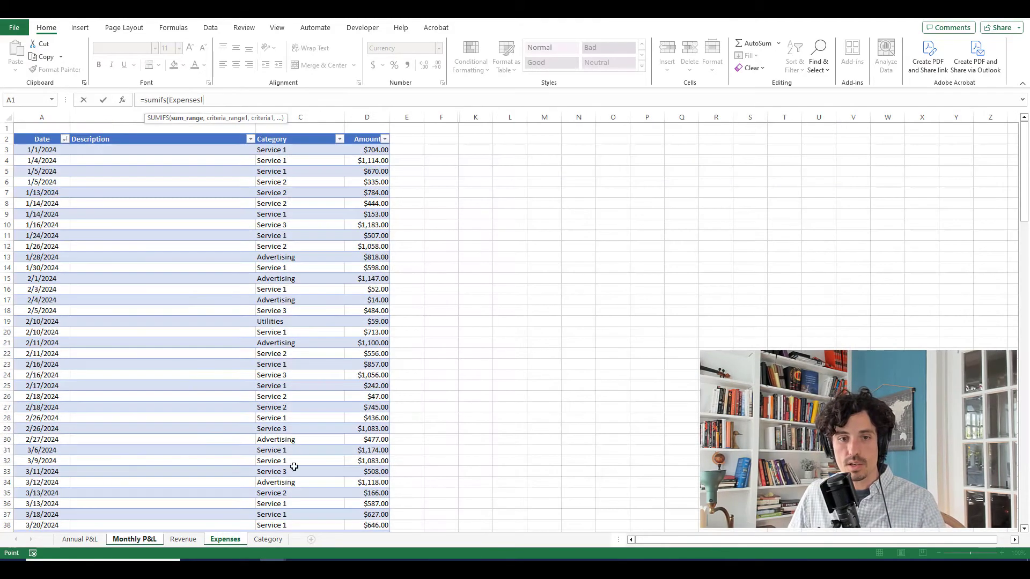
{"action": "left_click", "coordinate": [366, 134]}
{"action": "type", "text": ","}
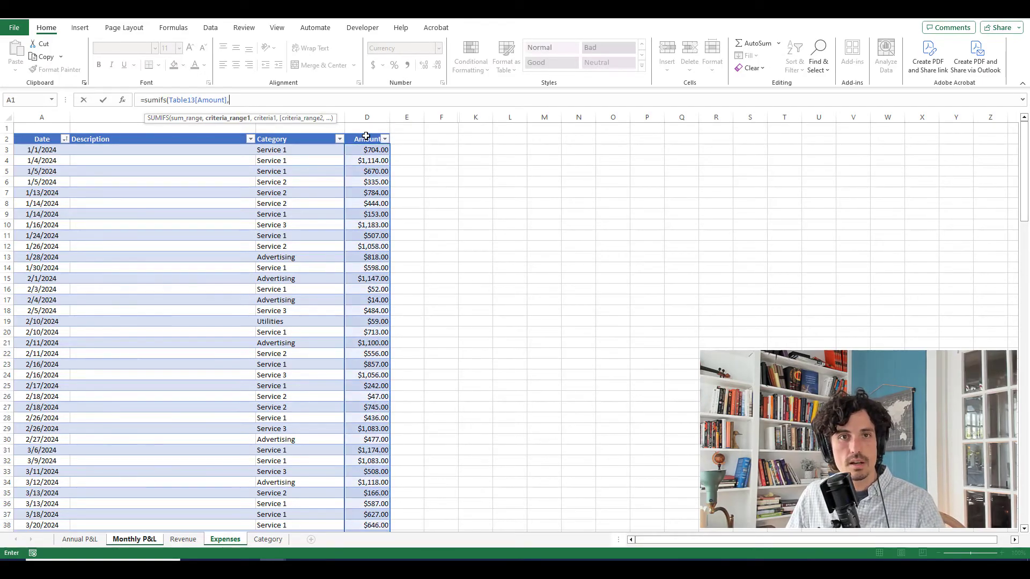
{"action": "left_click", "coordinate": [38, 134]}
{"action": "type", "text": ",A"}
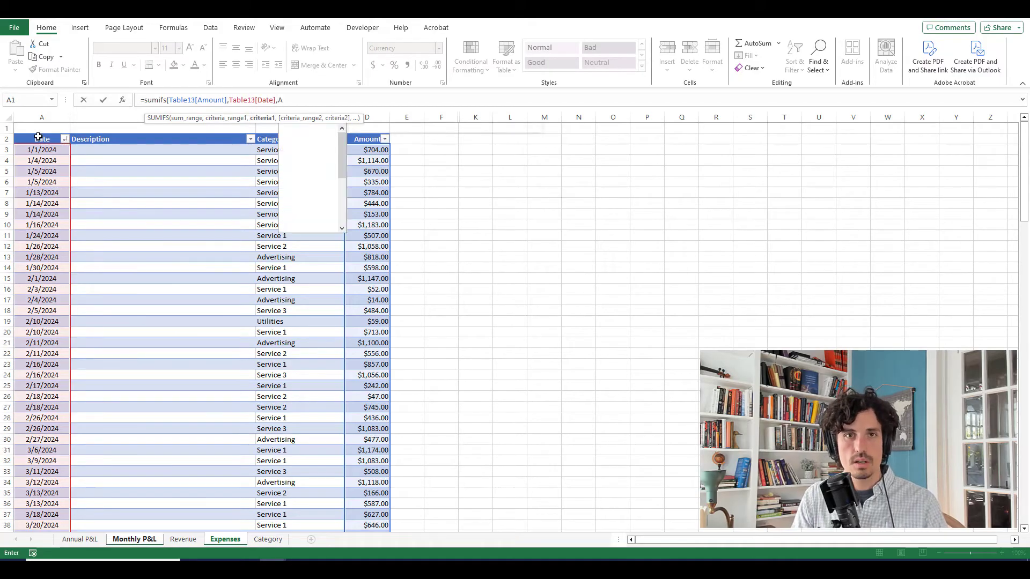
{"action": "type", "text": "1,"}
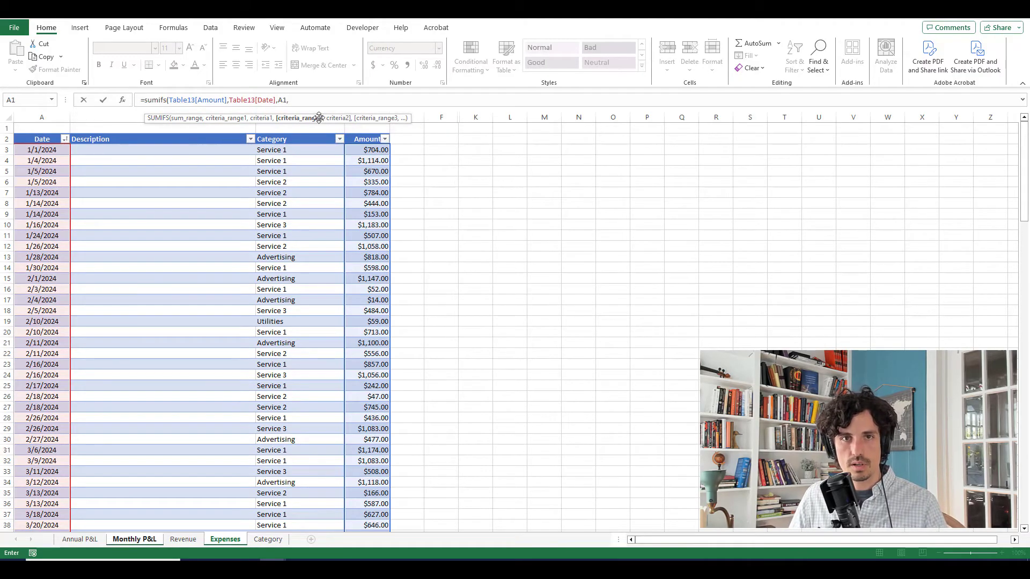
{"action": "left_click", "coordinate": [40, 135]}
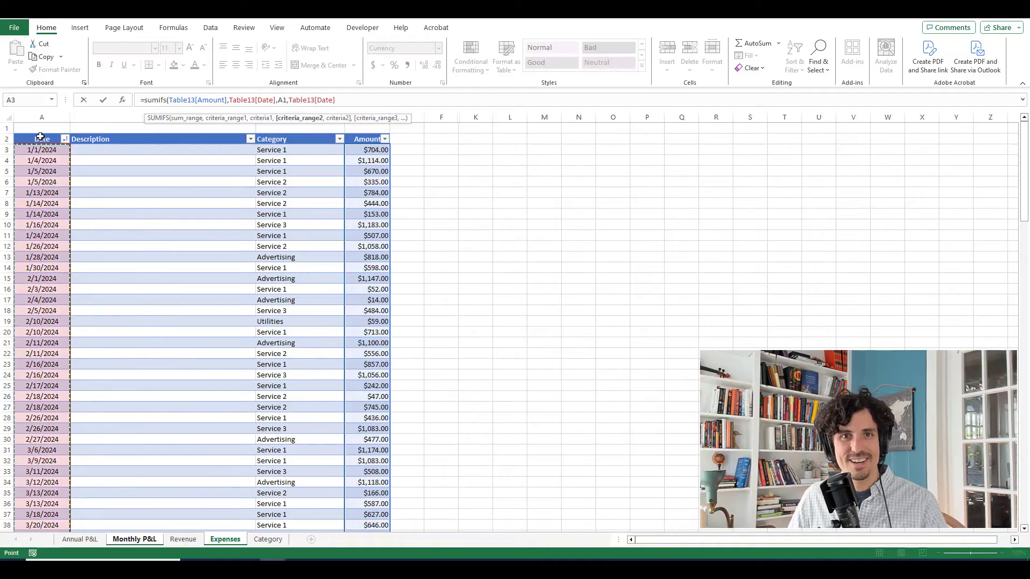
{"action": "type", "text": ","}
{"action": "left_click", "coordinate": [268, 135]}
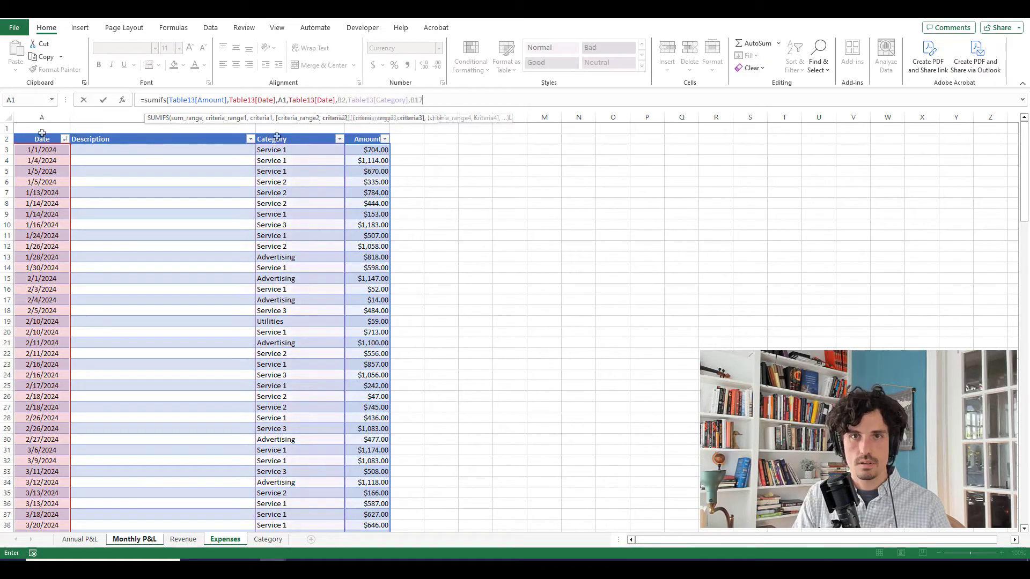
Point C19's SUMIFS criteria at start date C6, end date C7 and category B19.
{"action": "type", "text": ","}
{"action": "key", "text": "Escape"}
{"action": "key", "text": "Up"}
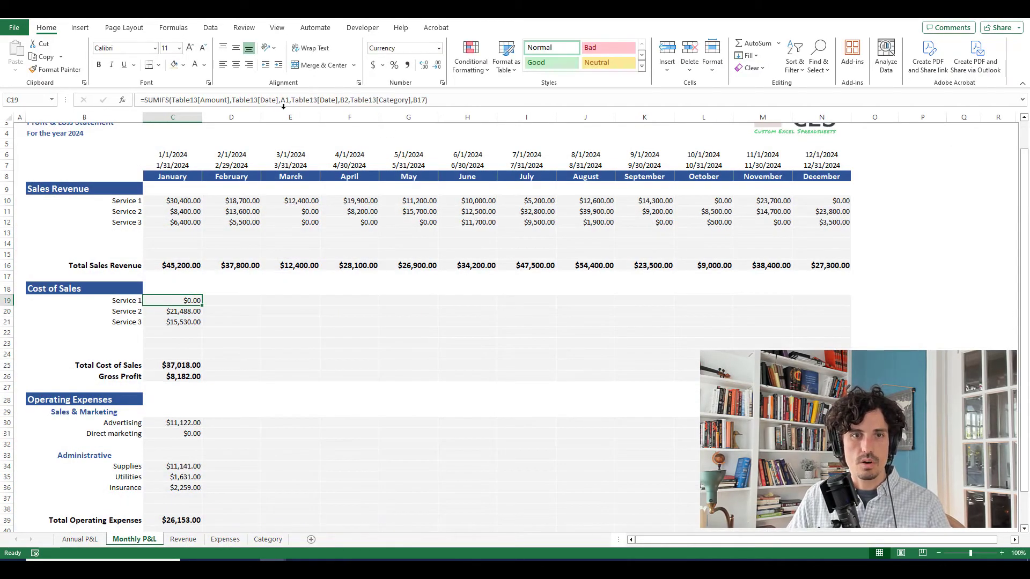
{"action": "left_click", "coordinate": [284, 99]}
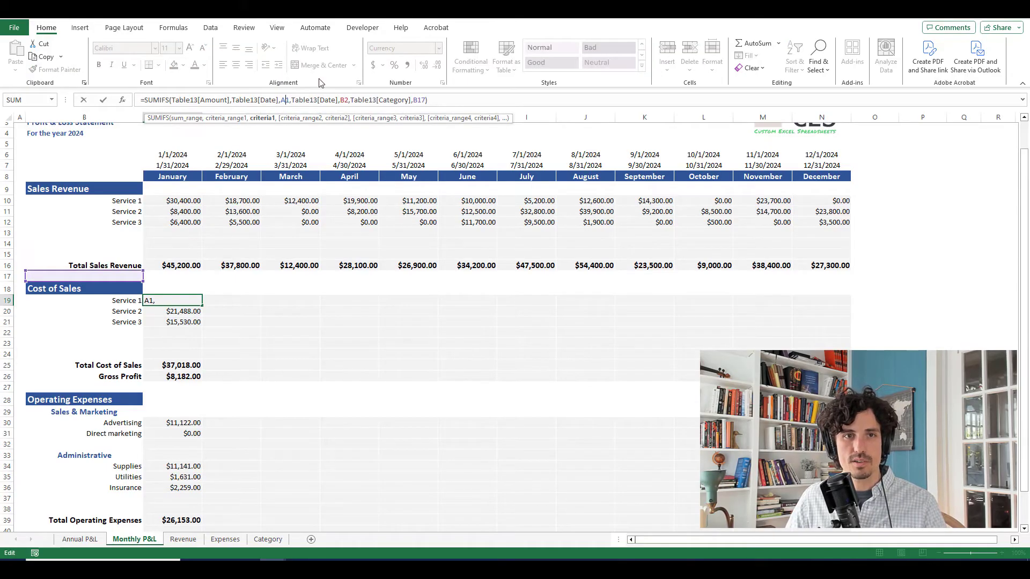
{"action": "scroll", "coordinate": [288, 223], "scroll_direction": "up", "scroll_amount": 1}
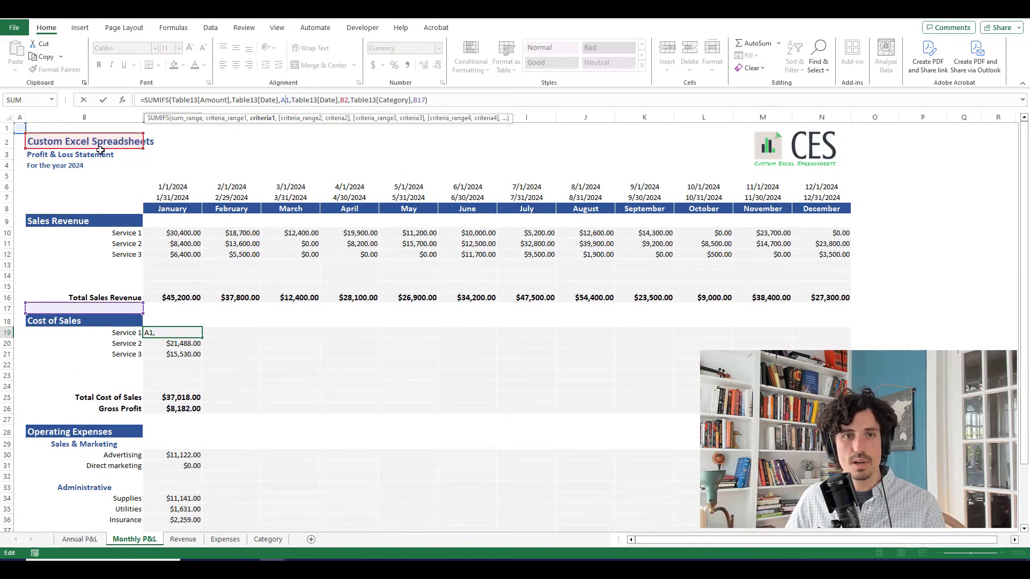
{"action": "left_click", "coordinate": [172, 198]}
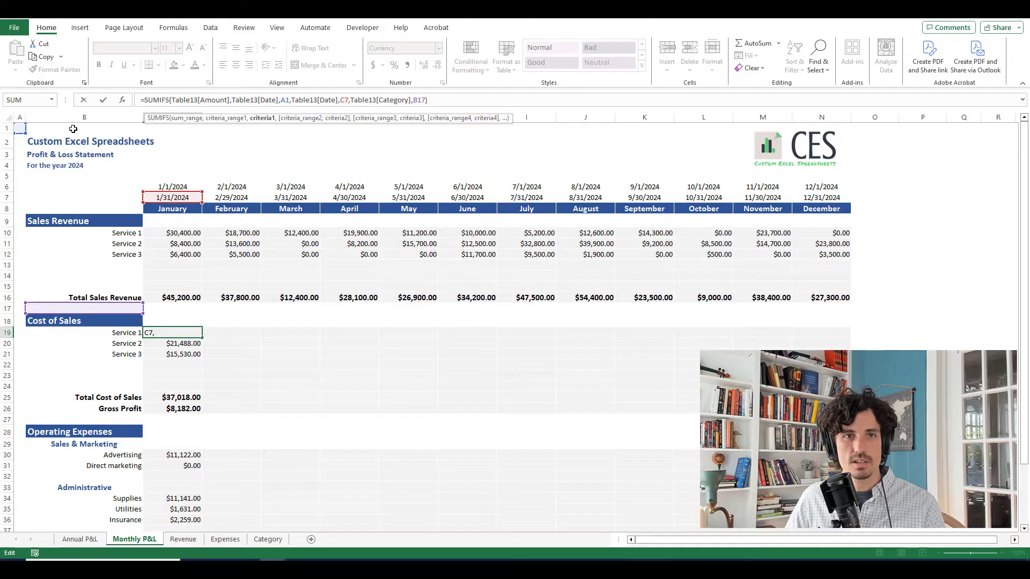
{"action": "left_click", "coordinate": [172, 186]}
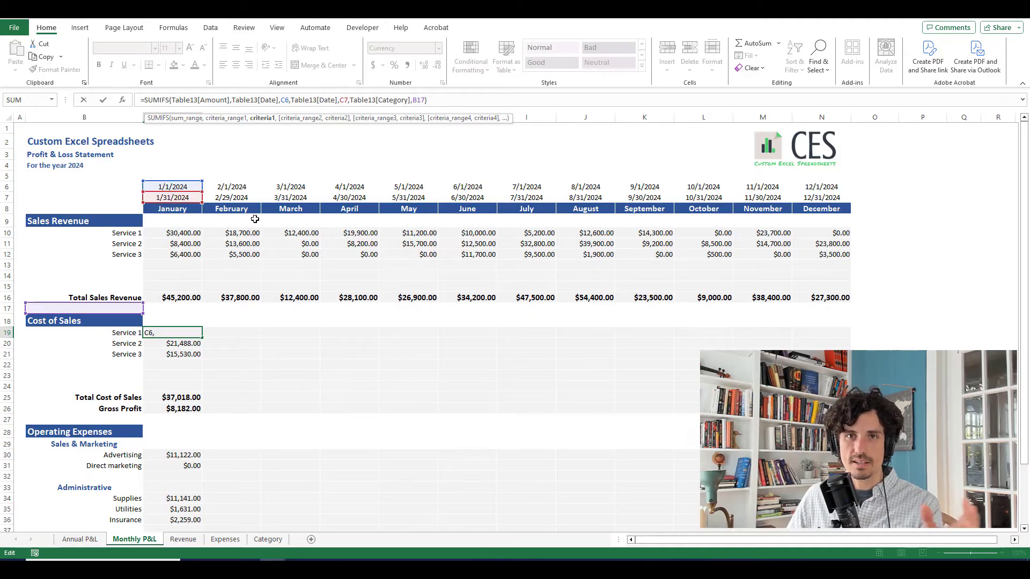
{"action": "left_click", "coordinate": [121, 300]}
{"action": "left_click", "coordinate": [177, 332]}
{"action": "double_click", "coordinate": [177, 333]}
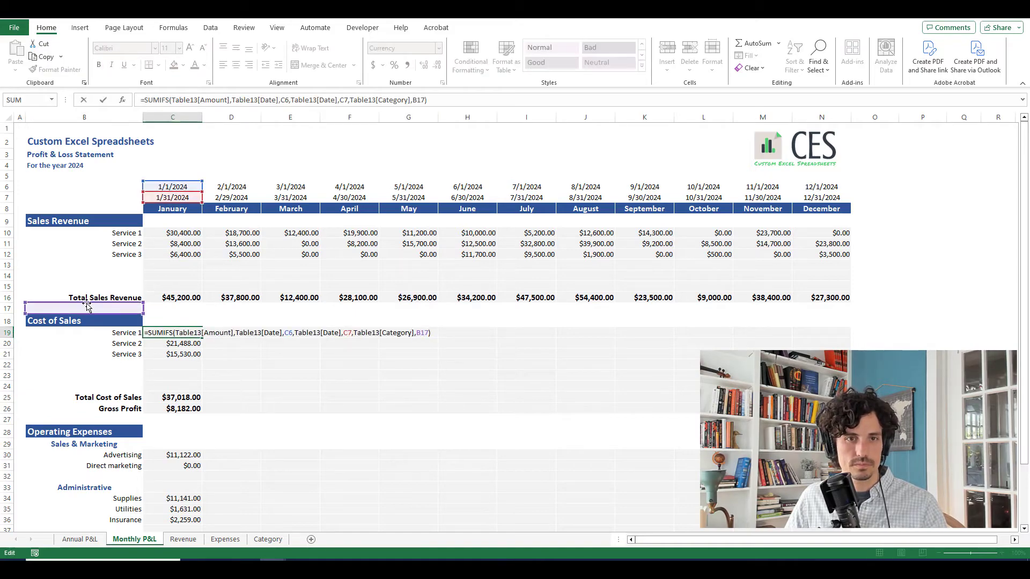
{"action": "left_click_drag", "start_coordinate": [86, 305], "coordinate": [86, 327]}
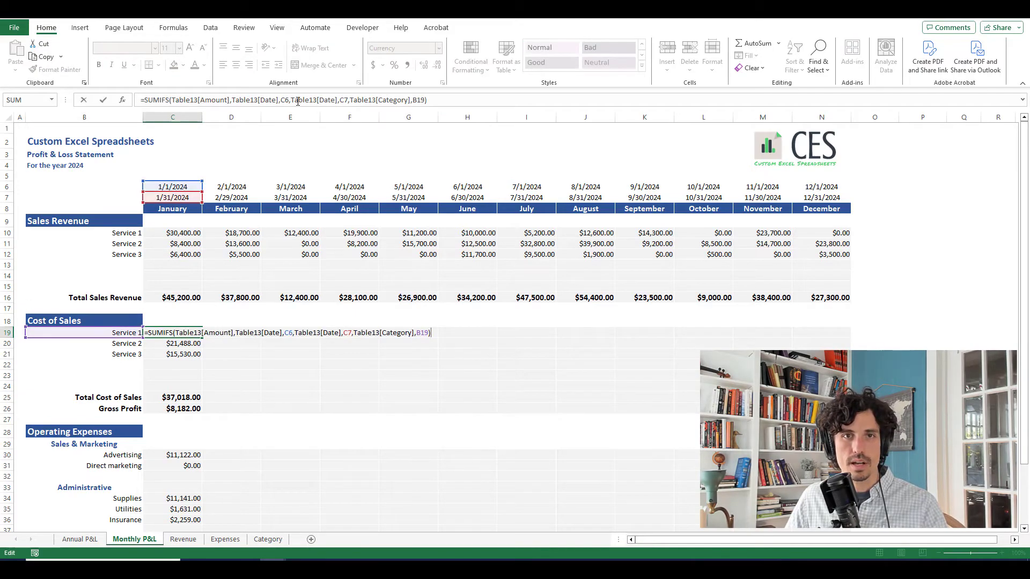
Make the date criteria ">="&C6 and "<="&C7 so only January dates count.
{"action": "left_click", "coordinate": [282, 100]}
{"action": "left_click", "coordinate": [281, 101]}
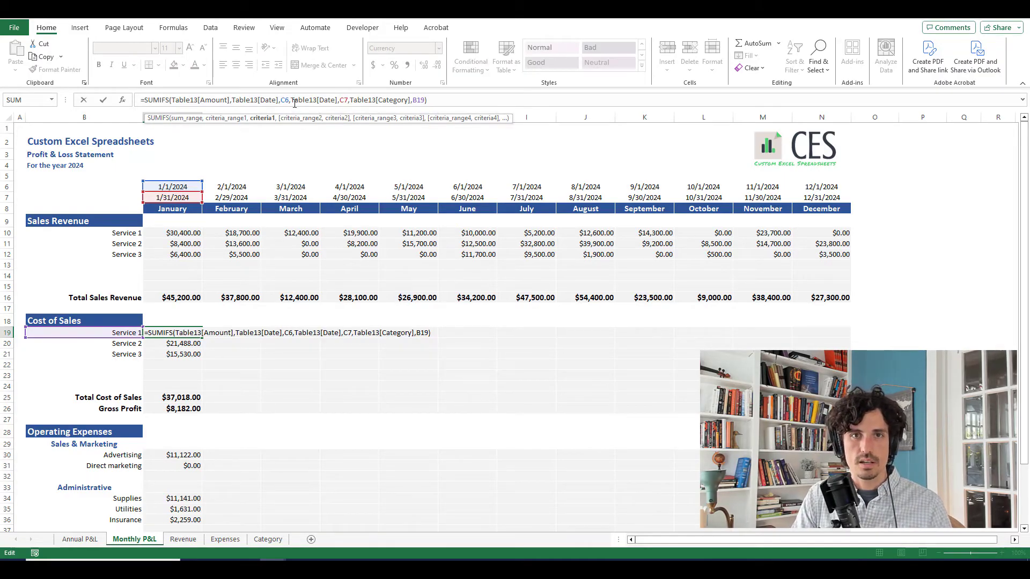
{"action": "type", "text": "\">="}
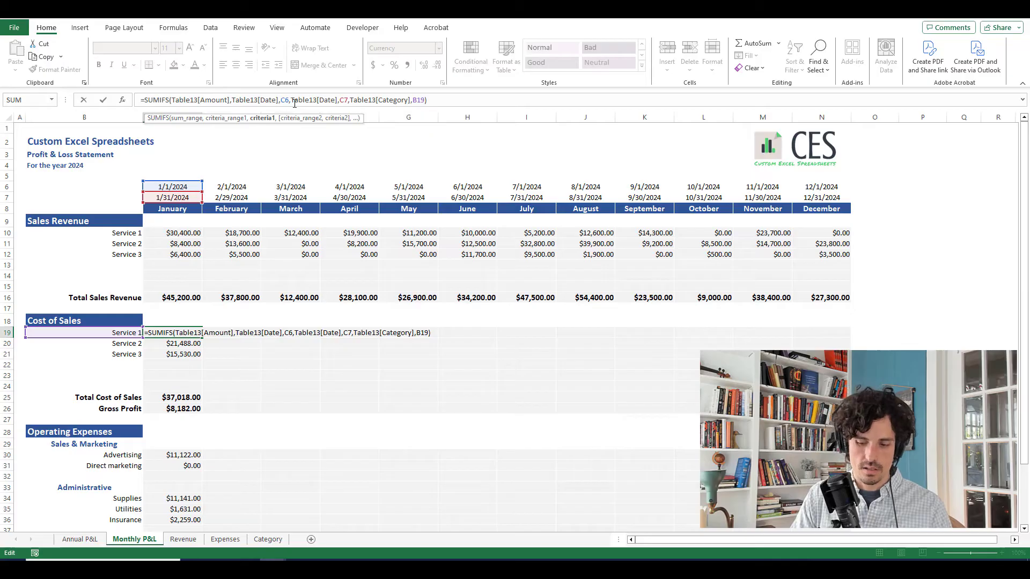
{"action": "type", "text": "\""}
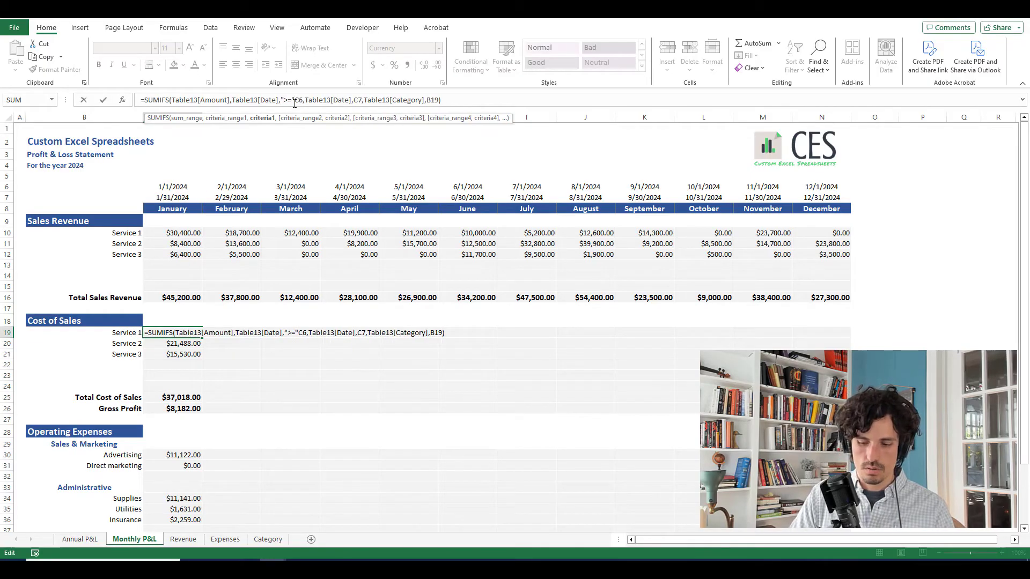
{"action": "type", "text": "&"}
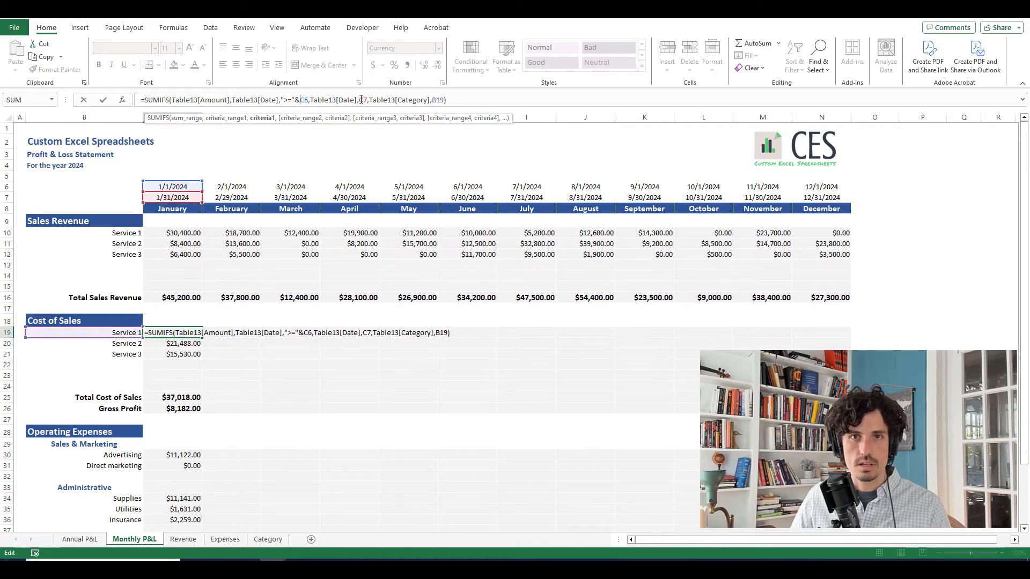
{"action": "left_click", "coordinate": [360, 99]}
{"action": "type", "text": "\"<=\""}
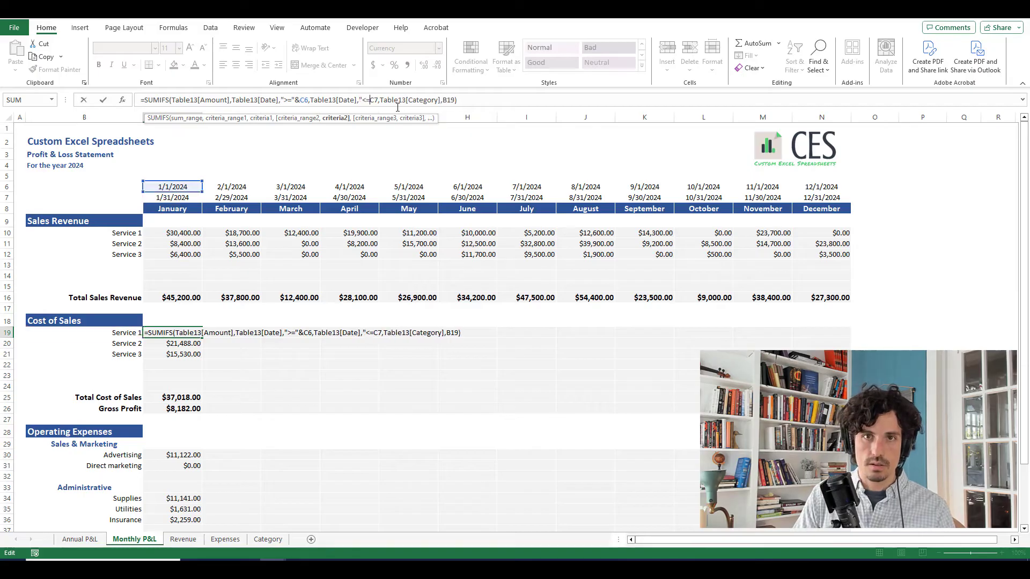
{"action": "type", "text": "&"}
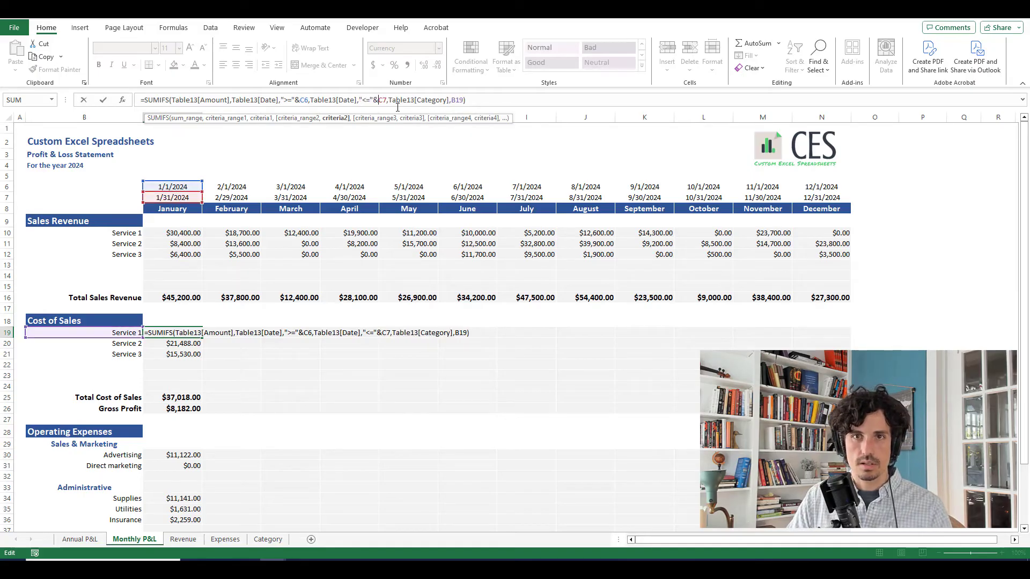
{"action": "key", "text": "Return"}
Lock the date references to $C6 and $C7.
{"action": "left_click", "coordinate": [398, 101]}
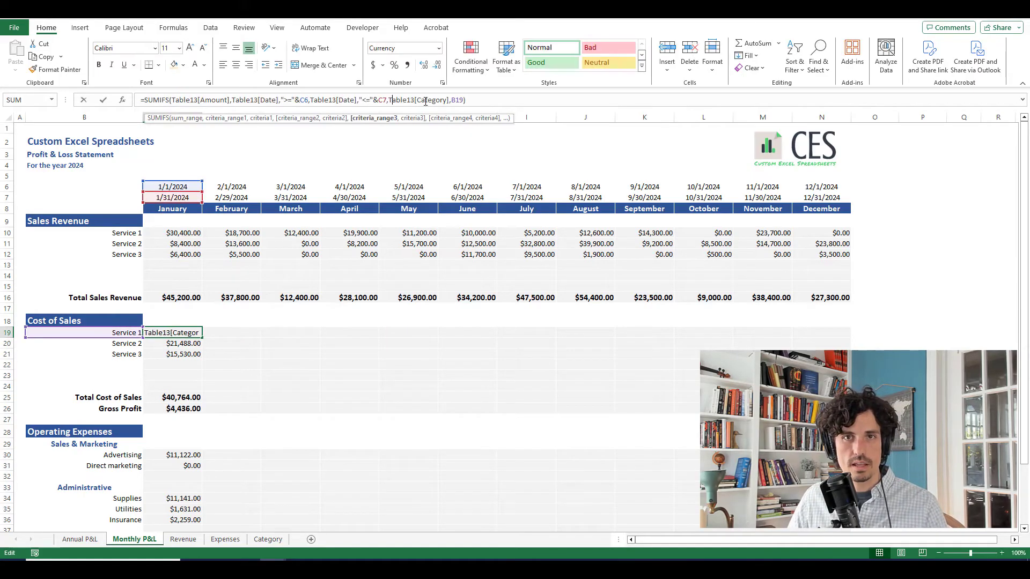
{"action": "left_click", "coordinate": [303, 100]}
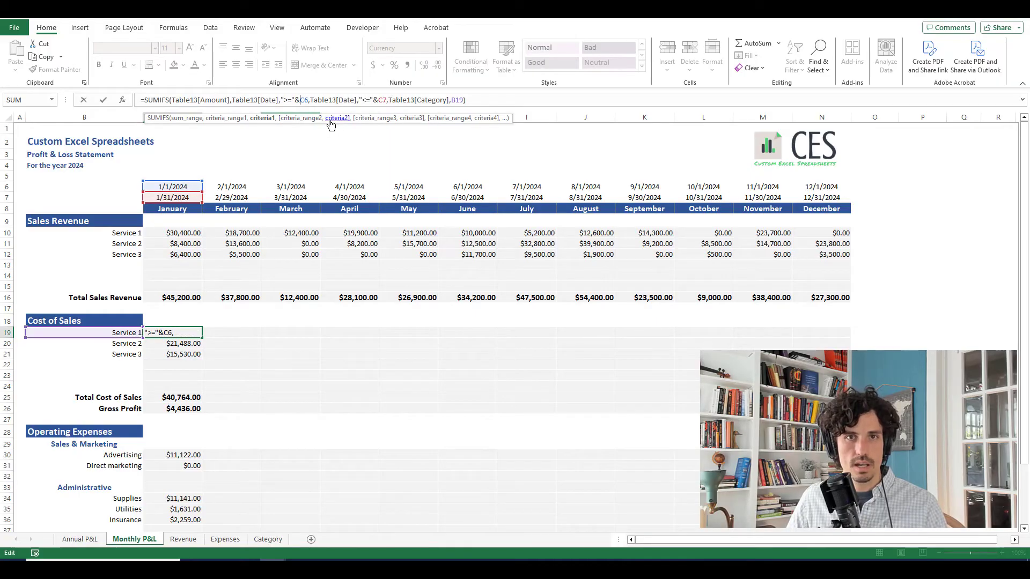
{"action": "type", "text": "$"}
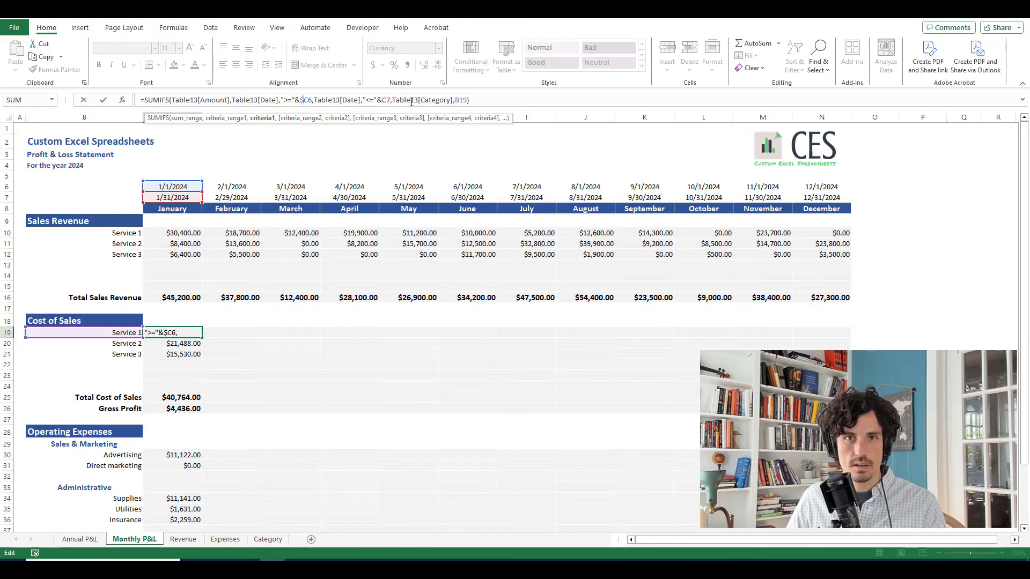
{"action": "left_click", "coordinate": [384, 98]}
{"action": "type", "text": "$"}
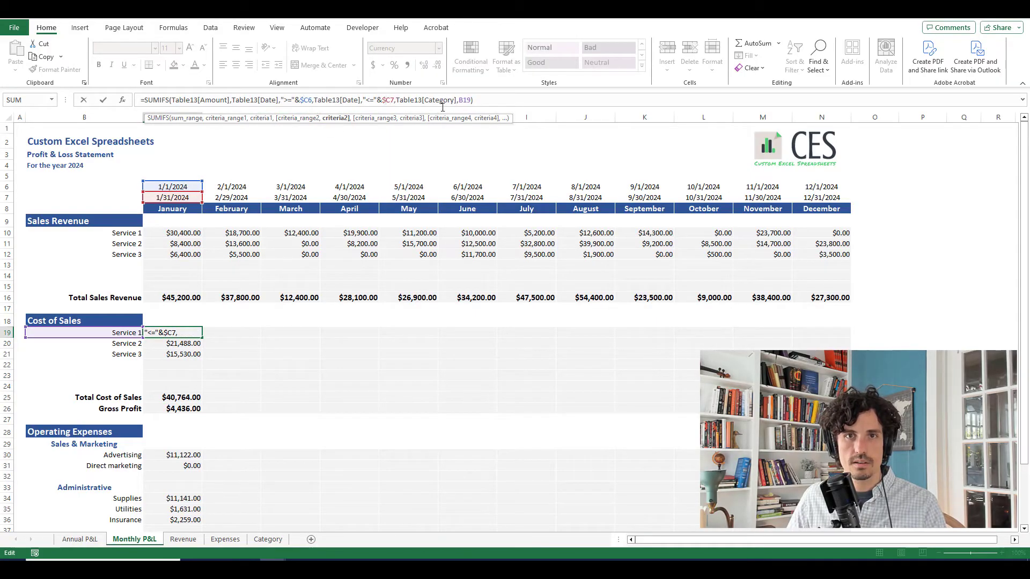
{"action": "left_click", "coordinate": [469, 100]}
{"action": "key", "text": "Return"}
{"action": "key", "text": "Up"}
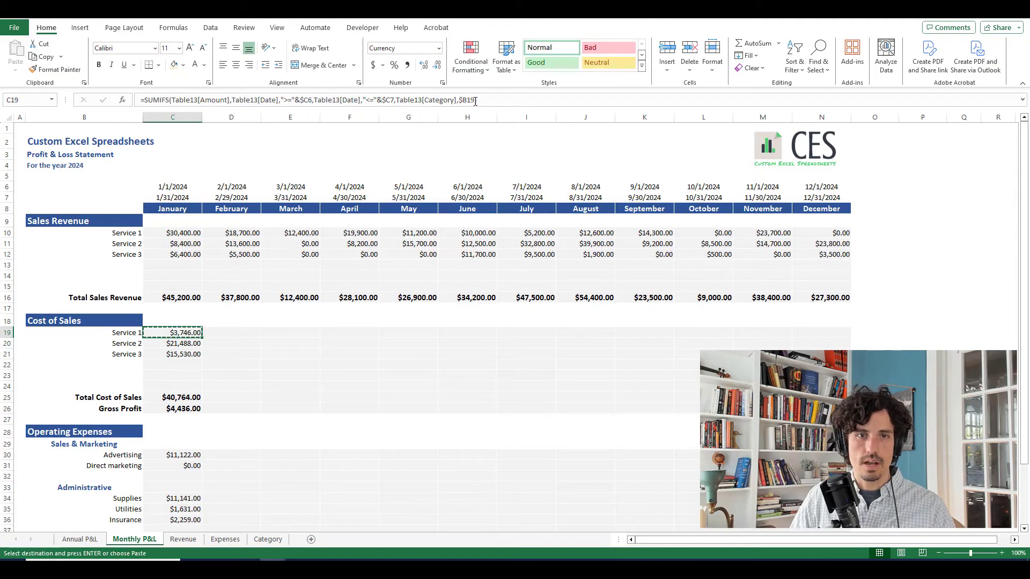
Wrap C19's SUMIFS in IF(B19="","",…), giving $3,746.00, and copy it.
{"action": "left_click", "coordinate": [162, 100]}
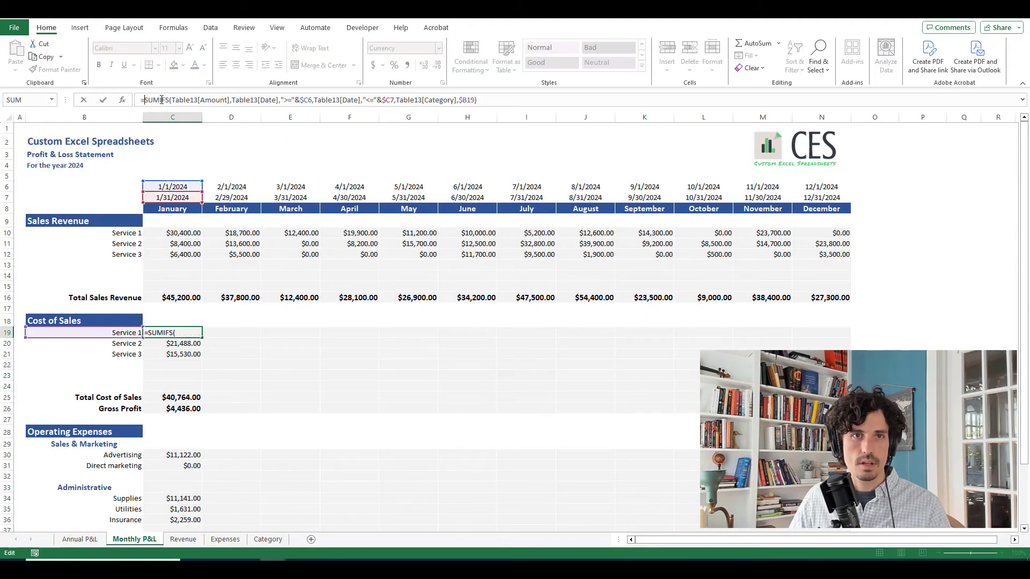
{"action": "left_click", "coordinate": [142, 100]}
{"action": "type", "text": "IF("}
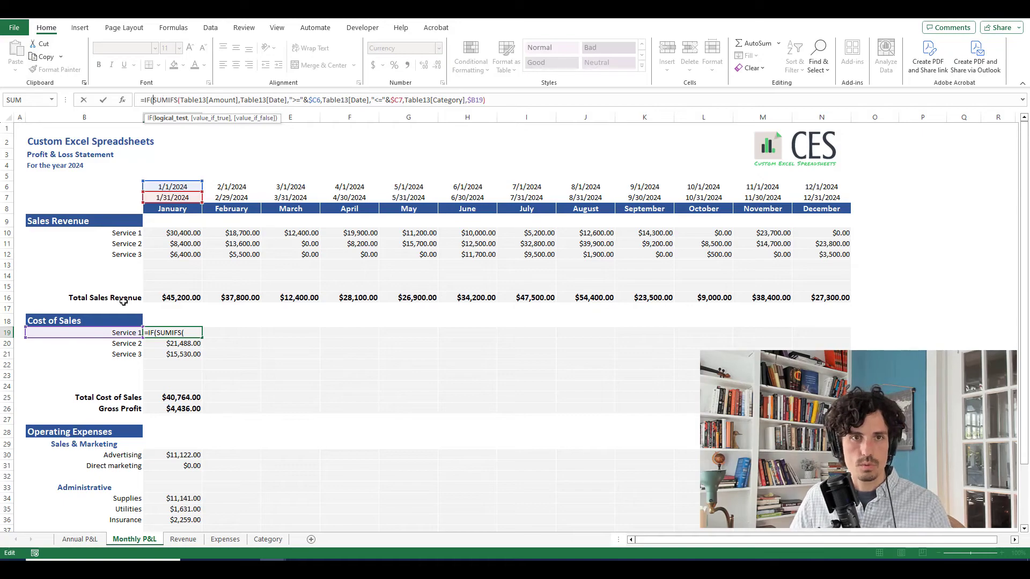
{"action": "left_click", "coordinate": [122, 332]}
{"action": "type", "text": "=\"\",\"\","}
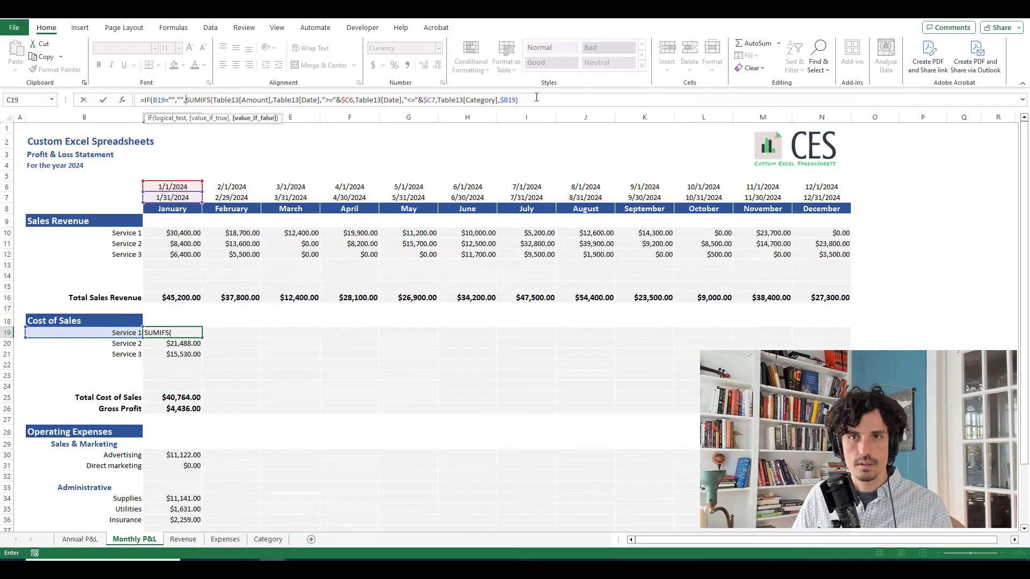
{"action": "type", "text": ")"}
{"action": "key", "text": "Return"}
{"action": "key", "text": "Up"}
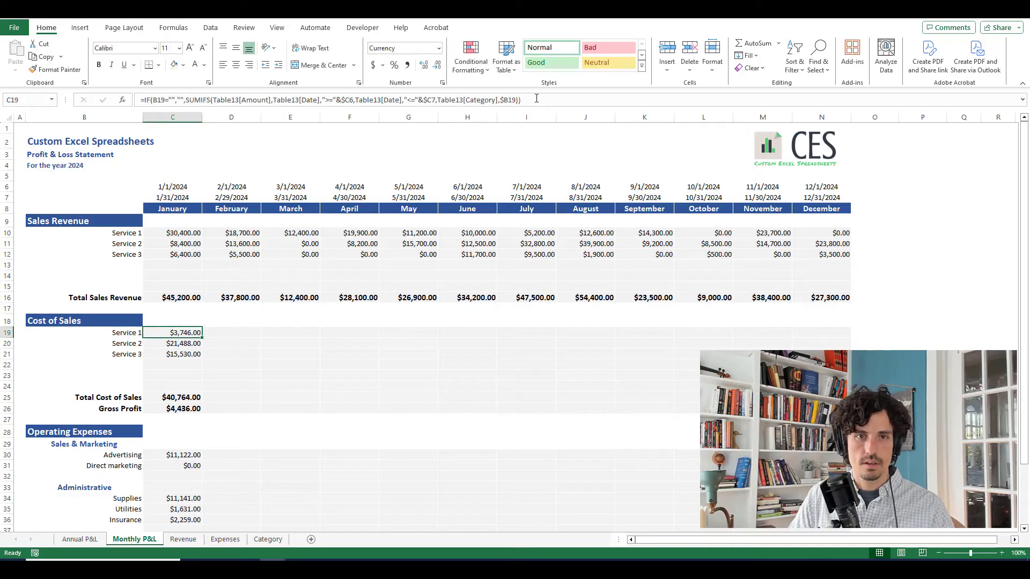
{"action": "key", "text": "ctrl+c"}
Paste the cost formula across C19:N24, then paste its formulas into the Sales & Marketing rows.
{"action": "left_click_drag", "start_coordinate": [173, 333], "coordinate": [820, 386]}
{"action": "key", "text": "Return"}
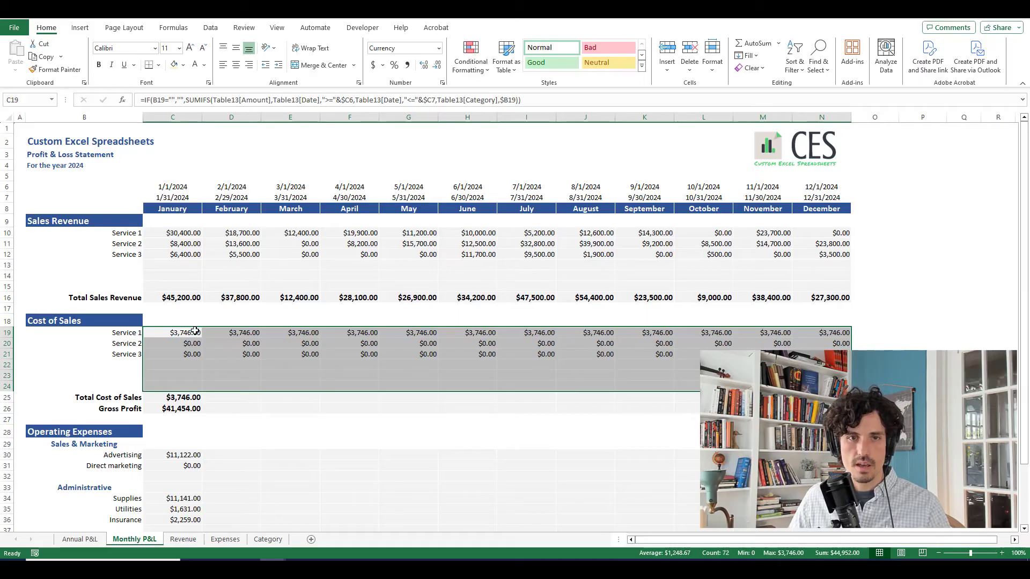
{"action": "left_click_drag", "start_coordinate": [184, 331], "coordinate": [828, 332]}
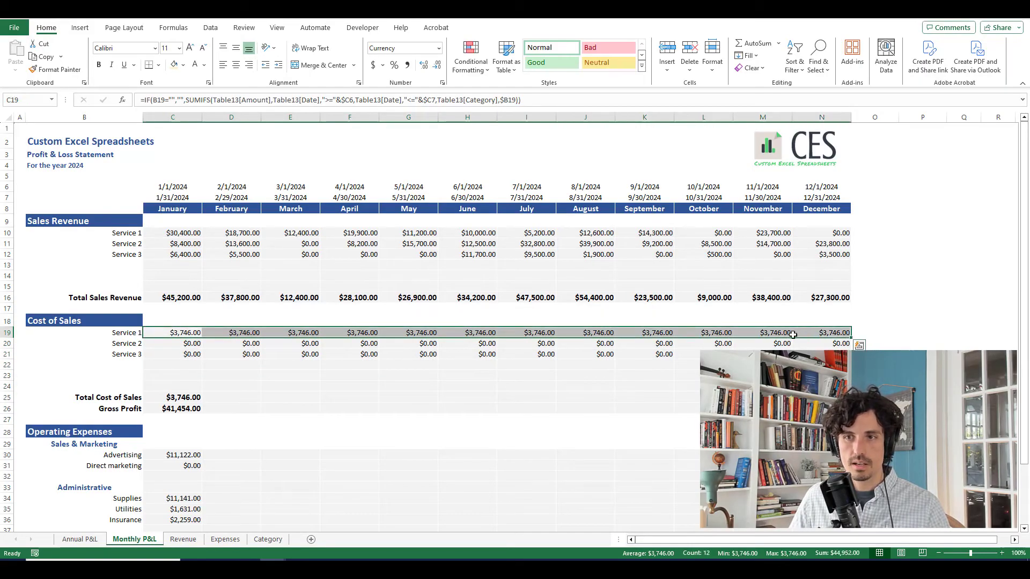
{"action": "key", "text": "ctrl+c"}
{"action": "scroll", "coordinate": [253, 448], "scroll_direction": "down", "scroll_amount": 5}
{"action": "left_click_drag", "start_coordinate": [179, 295], "coordinate": [835, 312]}
{"action": "key", "text": "ctrl+alt+v"}
{"action": "key", "text": "Return"}
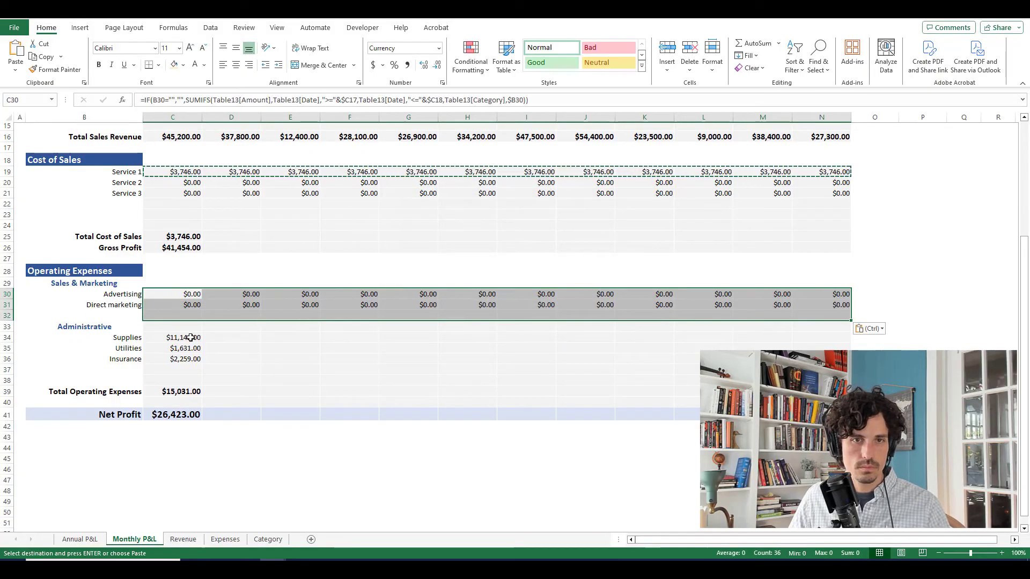
Paste the same SUMIFS formulas into the Administrative expense rows.
{"action": "left_click_drag", "start_coordinate": [190, 337], "coordinate": [837, 370]}
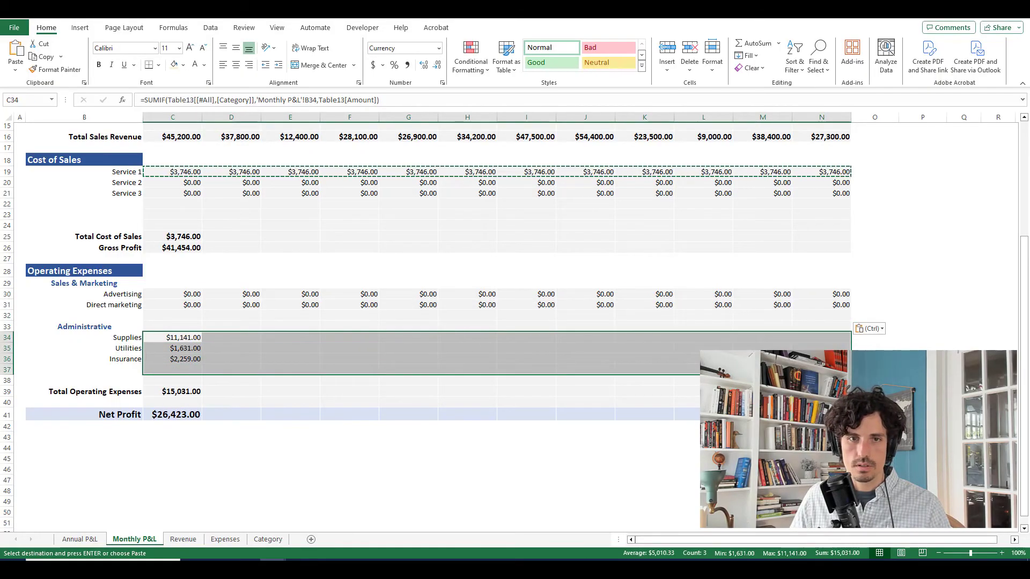
{"action": "key", "text": "shift+Down"}
{"action": "key", "text": "ctrl+alt+v"}
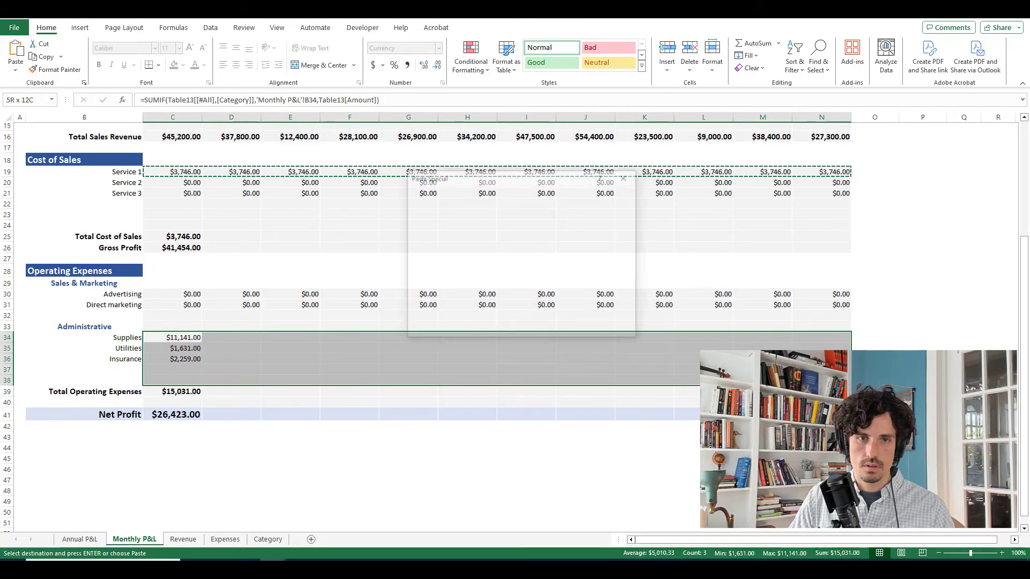
{"action": "key", "text": "Return"}
{"action": "key", "text": "Escape"}
Extend the Total Cost of Sales, Gross Profit, Total Operating Expenses and Net Profit formulas through December.
{"action": "mouse_move", "coordinate": [185, 235]}
{"action": "left_mouse_down"}
{"action": "mouse_move", "coordinate": [333, 247]}
{"action": "mouse_move", "coordinate": [187, 248]}
{"action": "left_mouse_up"}
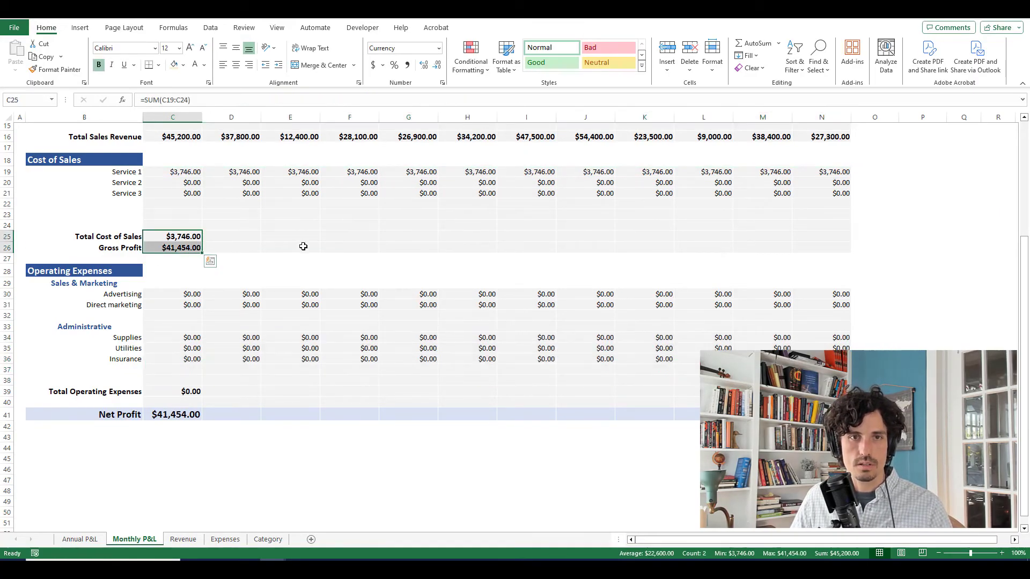
{"action": "key", "text": "ctrl+c"}
{"action": "left_click", "coordinate": [822, 246], "text": "shift"}
{"action": "key", "text": "ctrl+v"}
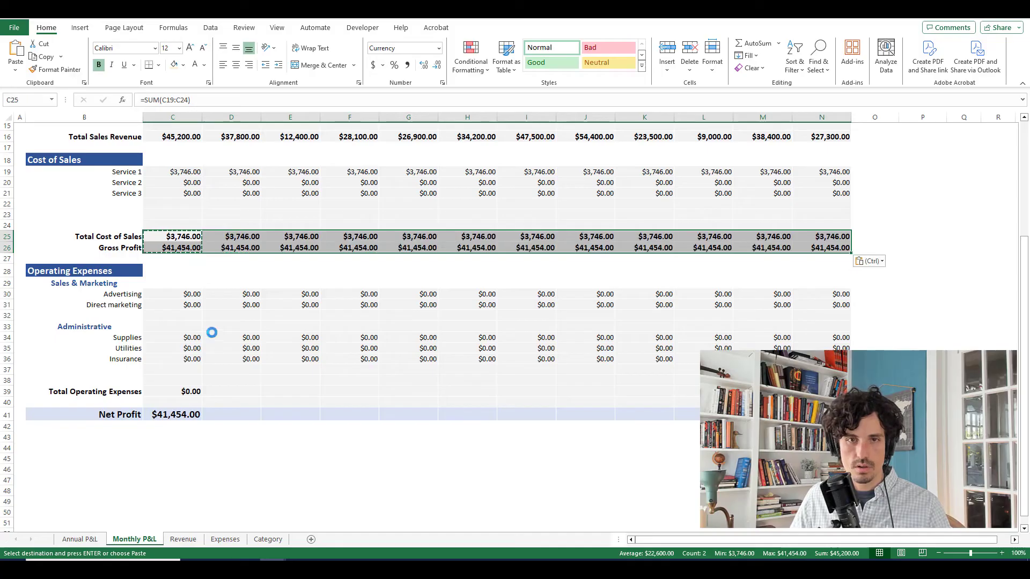
{"action": "left_click_drag", "start_coordinate": [179, 390], "coordinate": [177, 415]}
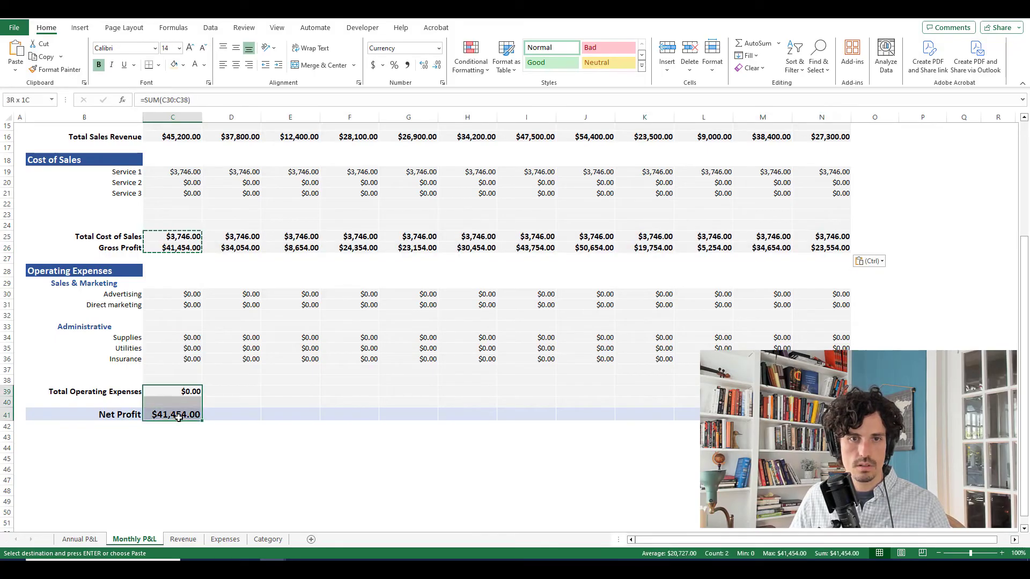
{"action": "key", "text": "ctrl+c"}
{"action": "left_click", "coordinate": [632, 413], "text": "shift"}
{"action": "key", "text": "ctrl+v"}
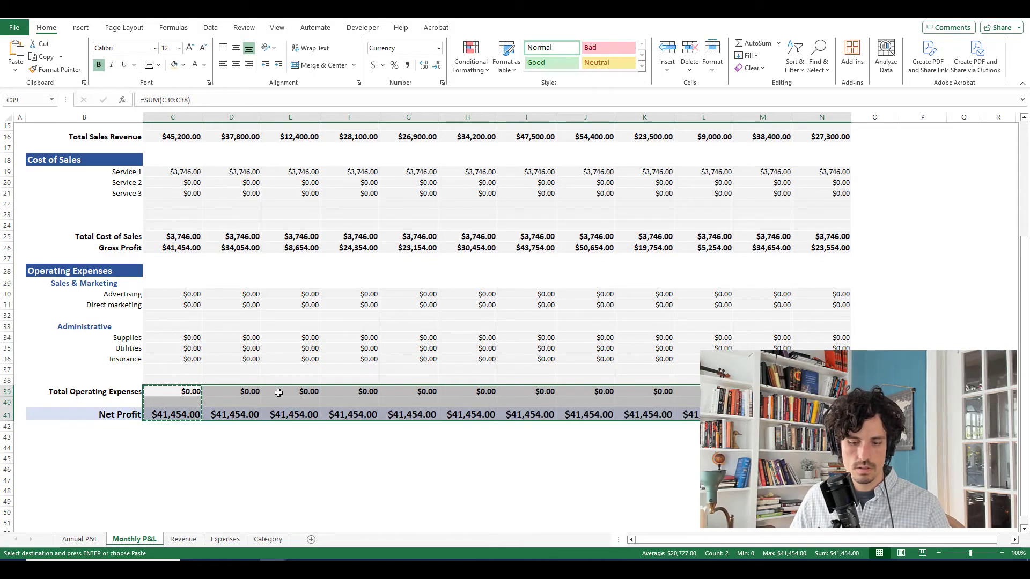
{"action": "left_click", "coordinate": [188, 392]}
Inspect the January Advertising and Service 1 cost formulas.
{"action": "left_click", "coordinate": [190, 304]}
{"action": "scroll", "coordinate": [269, 349], "scroll_direction": "up", "scroll_amount": 4}
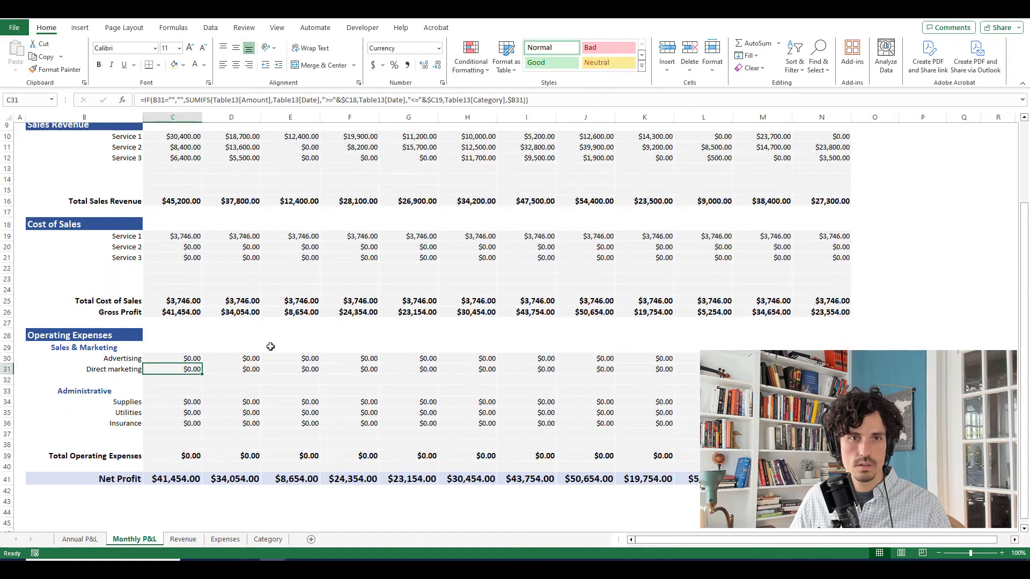
{"action": "left_click", "coordinate": [271, 346]}
{"action": "left_click", "coordinate": [182, 425]}
{"action": "key", "text": "F2"}
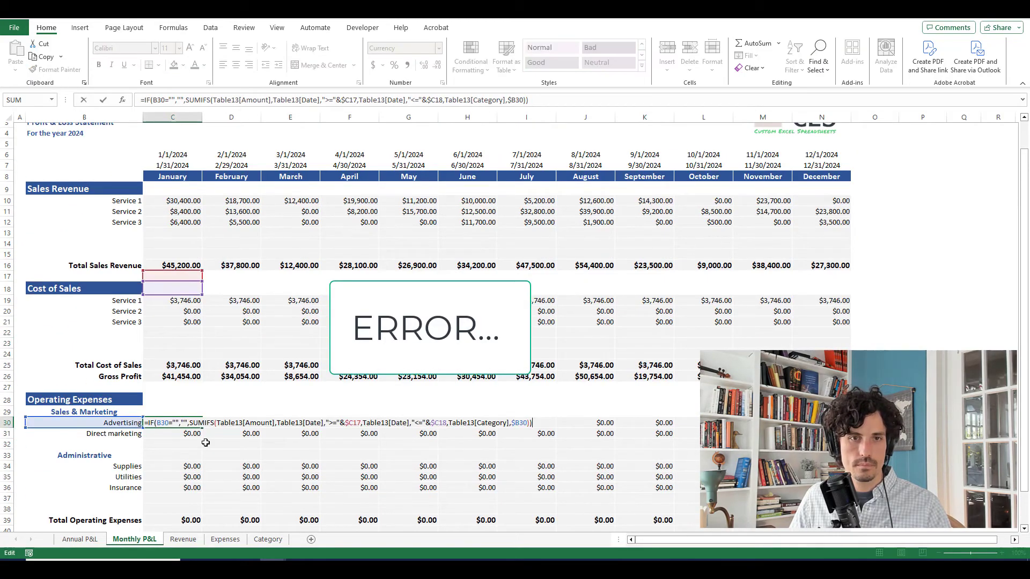
{"action": "key", "text": "Escape"}
{"action": "left_click", "coordinate": [193, 304]}
{"action": "key", "text": "F2"}
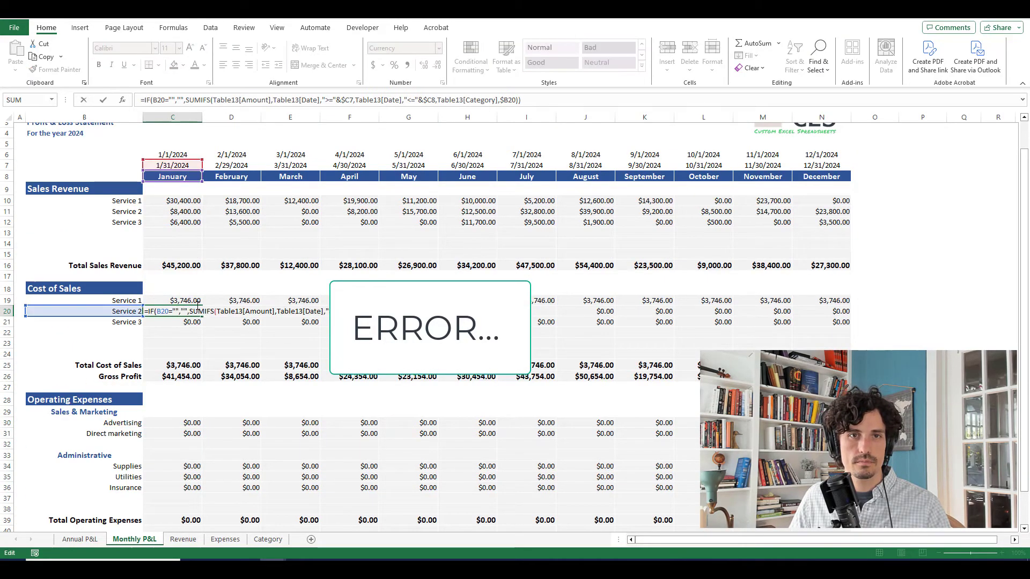
{"action": "key", "text": "Escape"}
{"action": "key", "text": "F2"}
{"action": "key", "text": "Escape"}
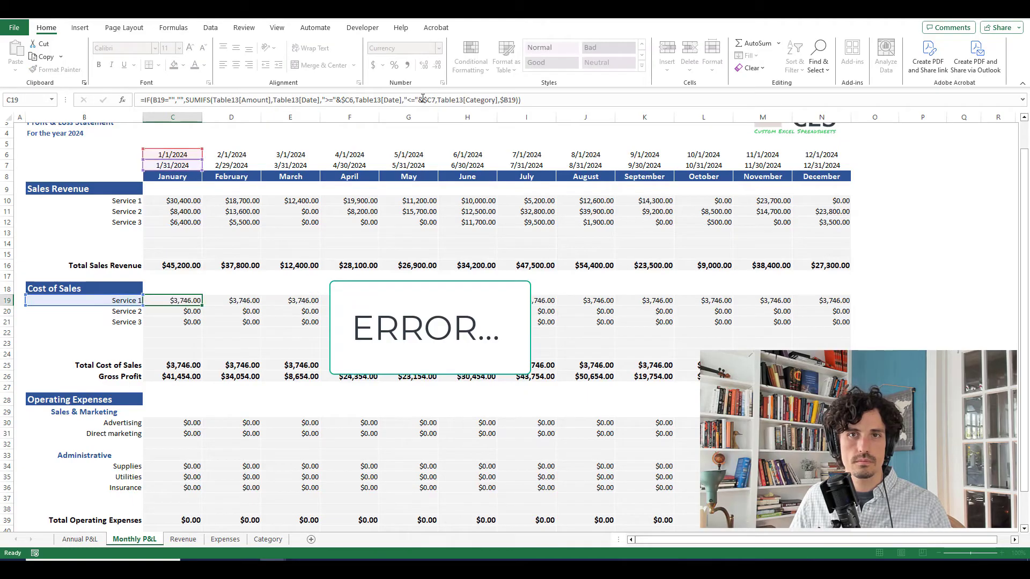
Change the Service 1 formula's date references to C$6 and C$7, locking only the rows.
{"action": "left_click", "coordinate": [346, 100]}
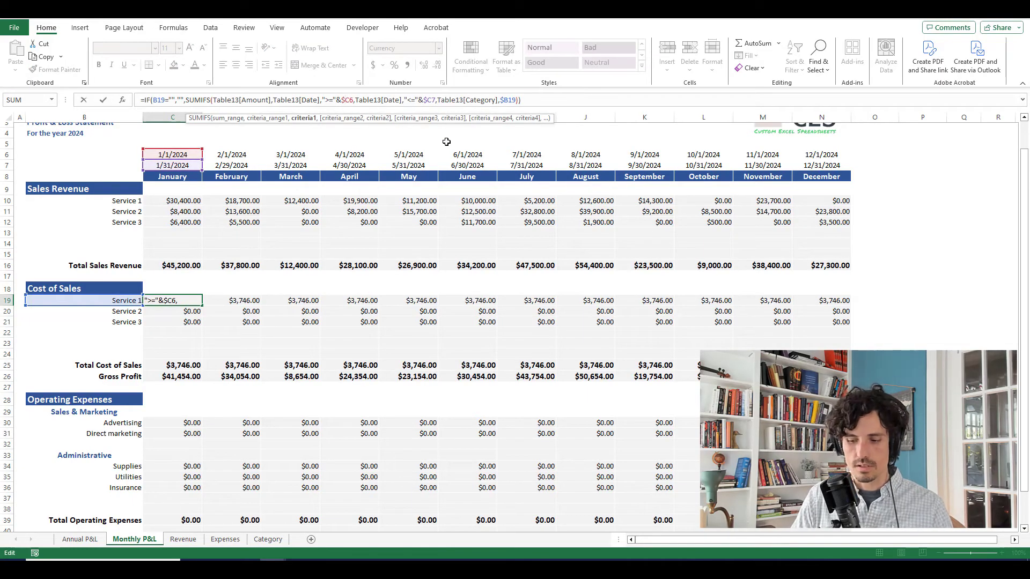
{"action": "key", "text": "BackSpace"}
{"action": "left_click", "coordinate": [421, 99]}
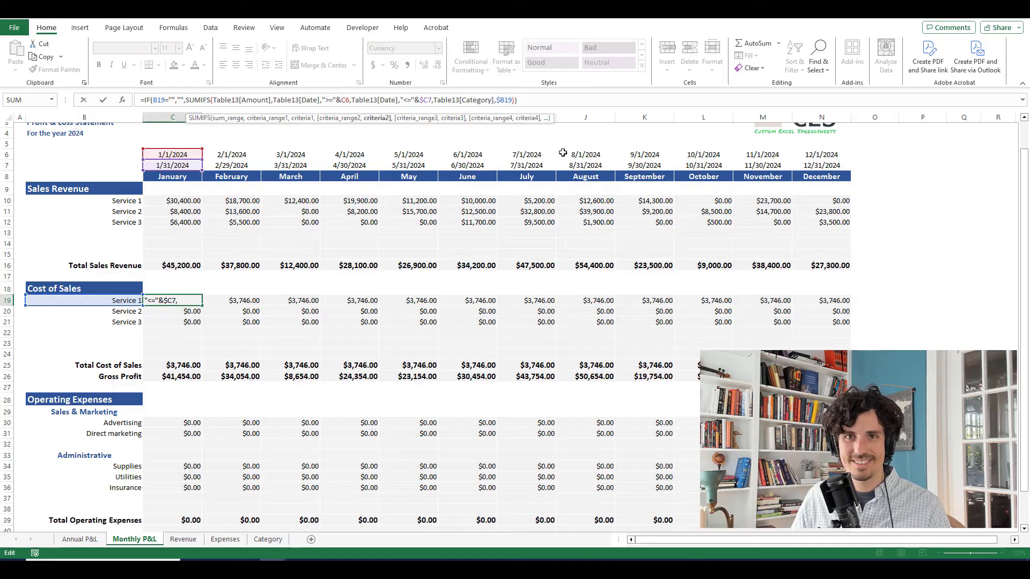
{"action": "key", "text": "BackSpace"}
{"action": "left_click", "coordinate": [348, 100]}
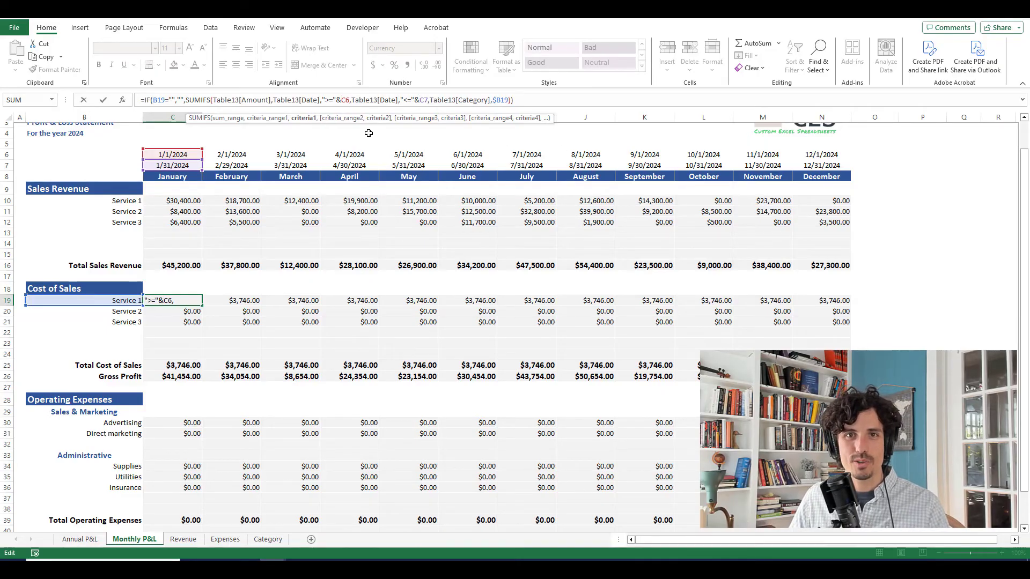
{"action": "key", "text": "F4"}
{"action": "key", "text": "F4"}
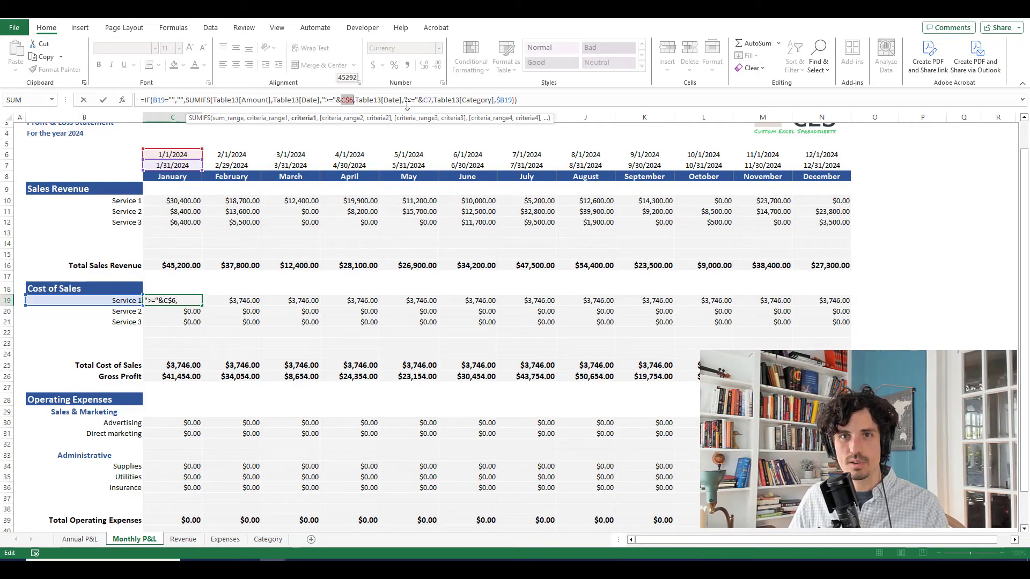
{"action": "left_click", "coordinate": [428, 100]}
{"action": "key", "text": "F4"}
{"action": "key", "text": "F4"}
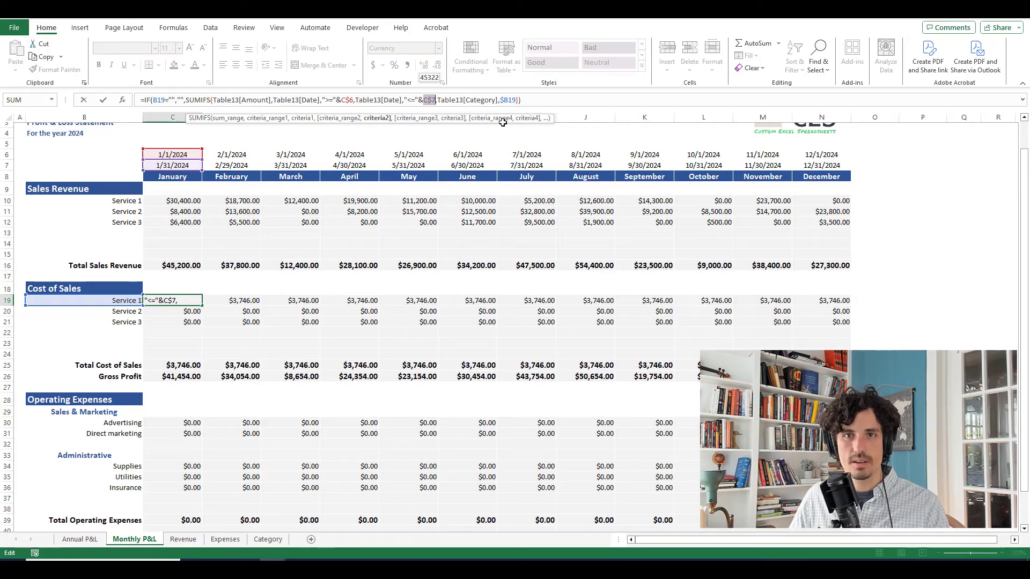
{"action": "key", "text": "ctrl+Return"}
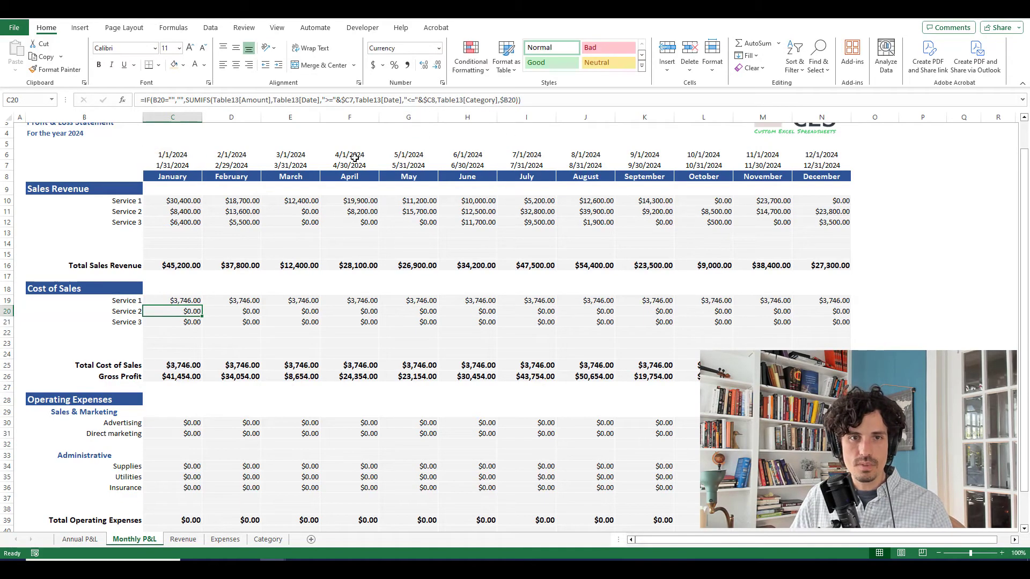
Paste the corrected formula over all cost-of-sales and operating-expense rows for every month.
{"action": "key", "text": "ctrl+c"}
{"action": "key", "text": "ctrl+shift+Right"}
{"action": "key", "text": "shift+Down"}
{"action": "key", "text": "shift+Down"}
{"action": "key", "text": "shift+Down"}
{"action": "key", "text": "shift+Down"}
{"action": "key", "text": "shift+Down"}
{"action": "key", "text": "shift+Down"}
{"action": "key", "text": "shift+Down"}
{"action": "key", "text": "ctrl+v"}
{"action": "scroll", "coordinate": [354, 159], "scroll_direction": "down", "scroll_amount": 1}
{"action": "left_click_drag", "start_coordinate": [172, 390], "coordinate": [821, 401]}
{"action": "key", "text": "ctrl+v"}
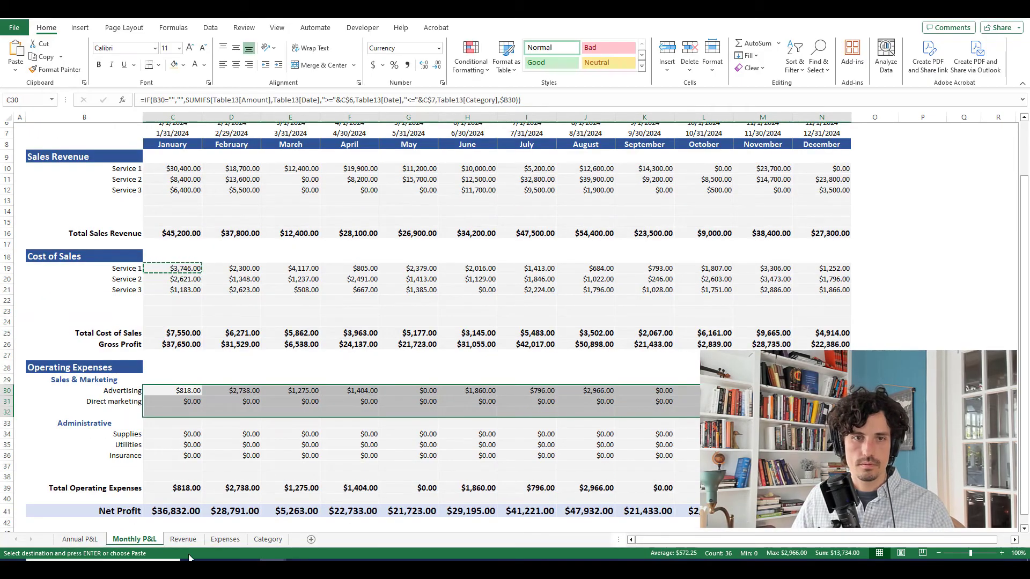
{"action": "left_click", "coordinate": [181, 436]}
{"action": "key", "text": "ctrl+shift+Right"}
{"action": "key", "text": "shift+Down"}
{"action": "key", "text": "shift+Down"}
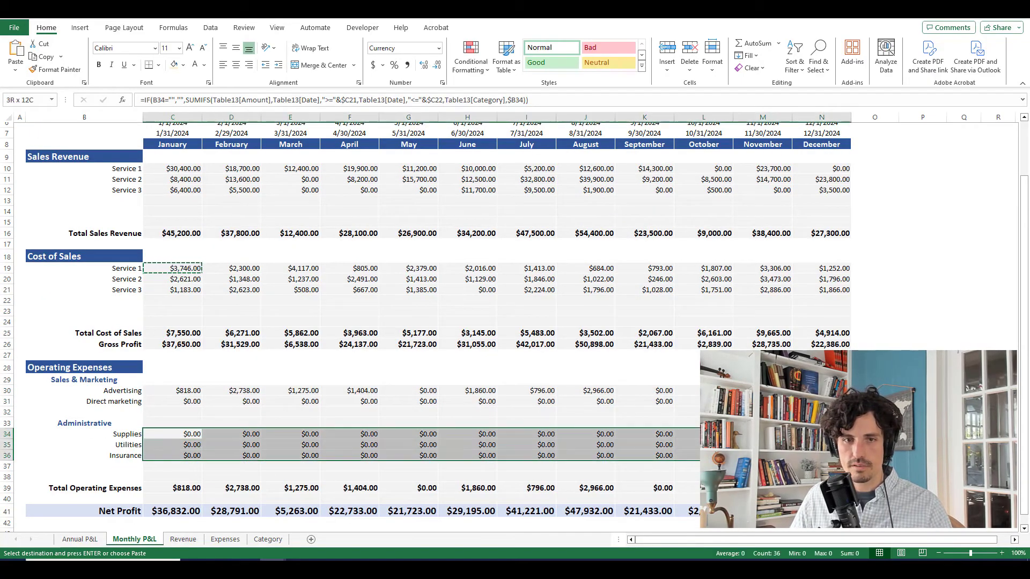
{"action": "key", "text": "shift+Down"}
{"action": "key", "text": "shift+Down"}
{"action": "key", "text": "ctrl+v"}
{"action": "key", "text": "Escape"}
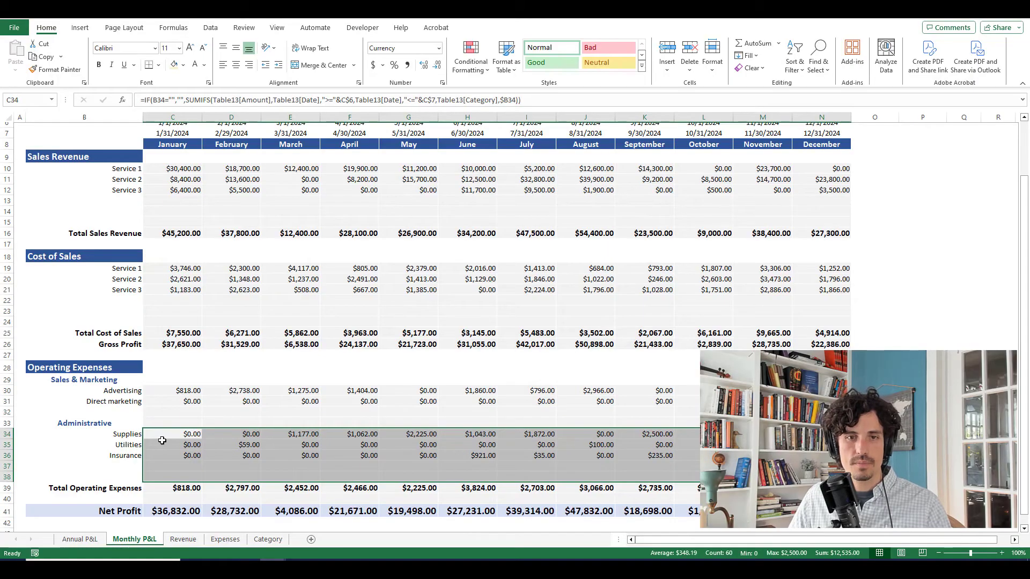
Check the January and February Utilities formulas.
{"action": "left_click", "coordinate": [231, 444]}
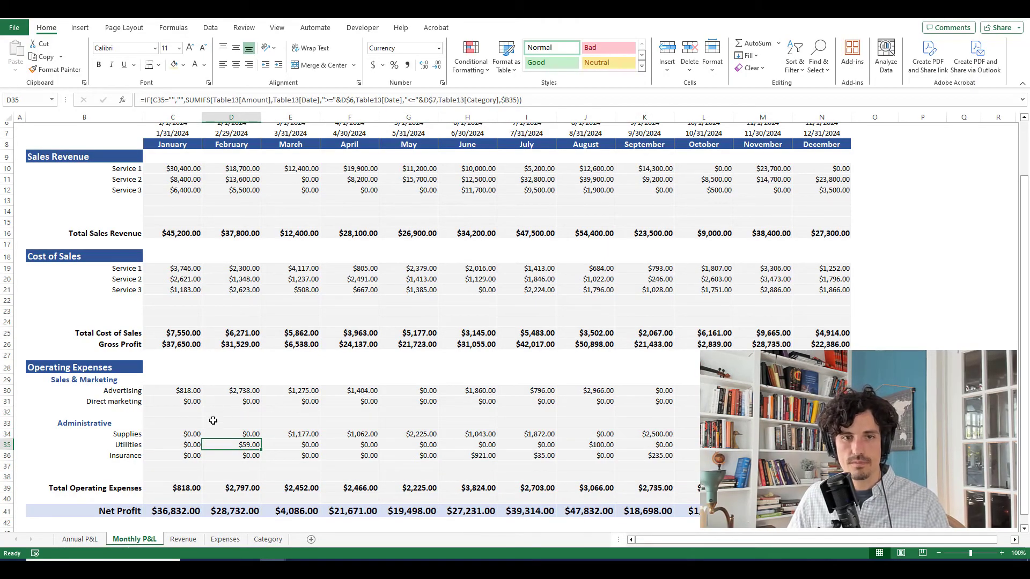
{"action": "left_click", "coordinate": [187, 446]}
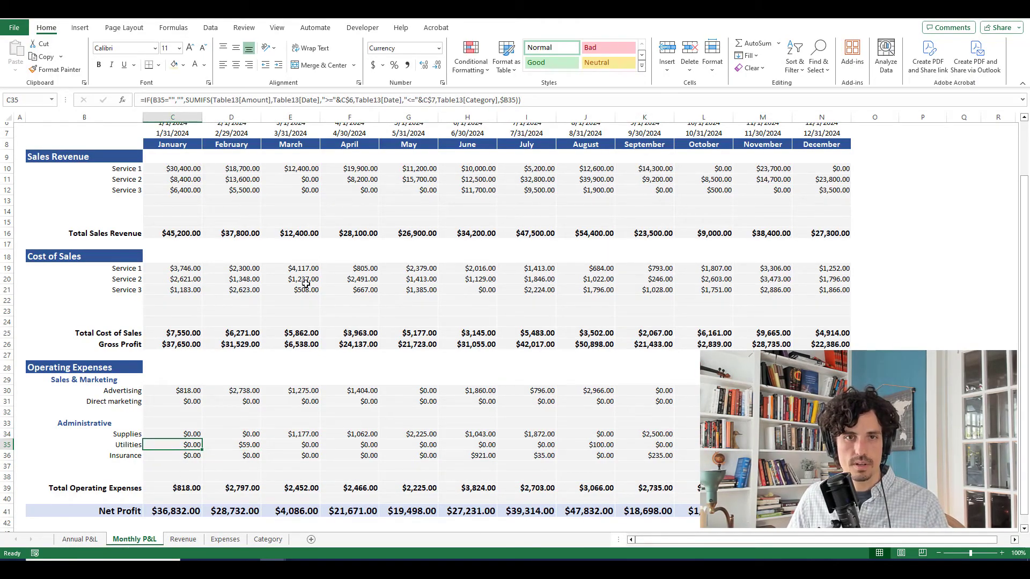
{"action": "key", "text": "F2"}
{"action": "key", "text": "Escape"}
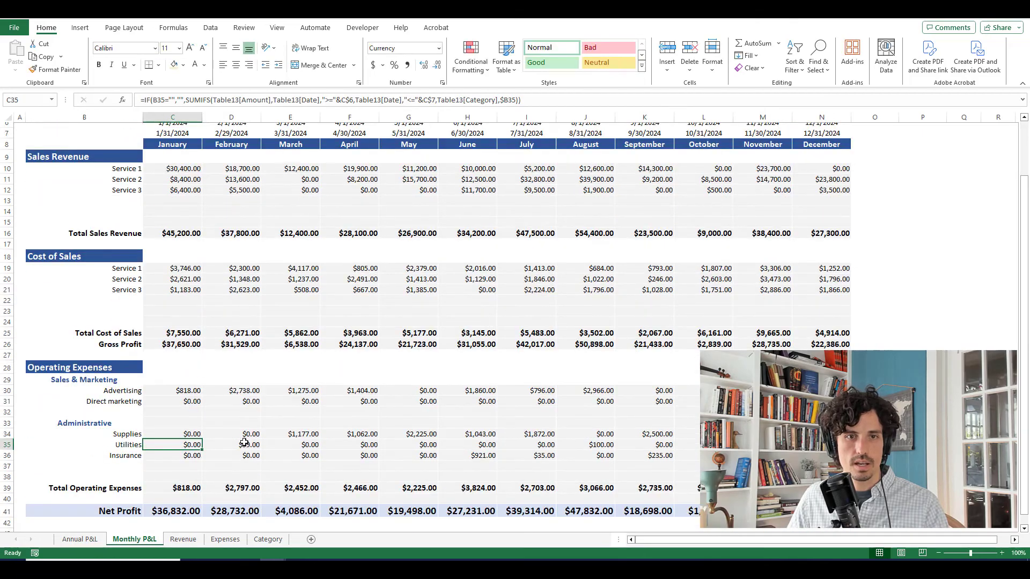
{"action": "key", "text": "Right"}
{"action": "key", "text": "F2"}
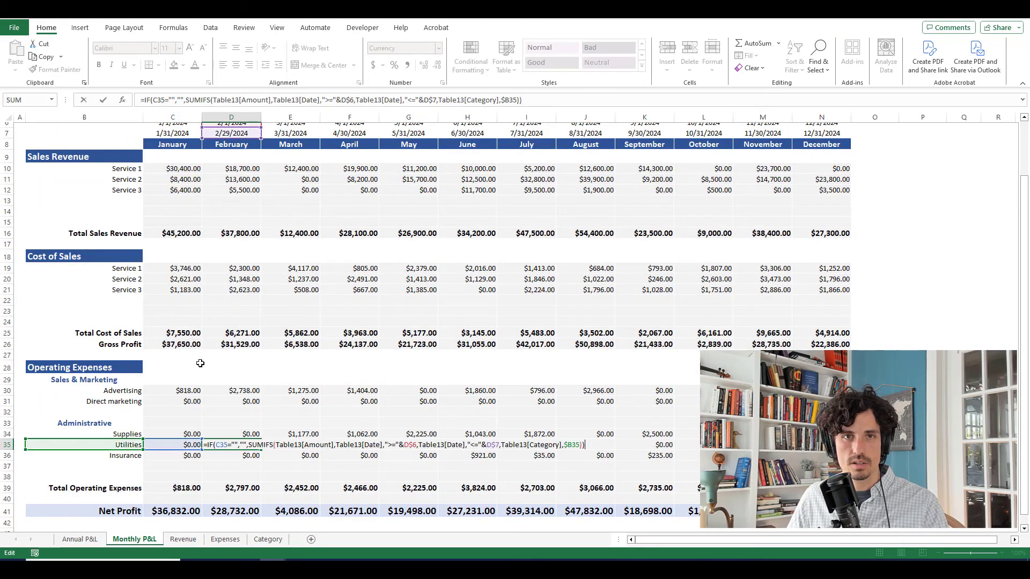
Spot-check the Direct marketing, July Utilities, August Insurance and September Supplies formulas.
{"action": "scroll", "coordinate": [204, 354], "scroll_direction": "up", "scroll_amount": 2}
{"action": "scroll", "coordinate": [333, 430], "scroll_direction": "down", "scroll_amount": 1}
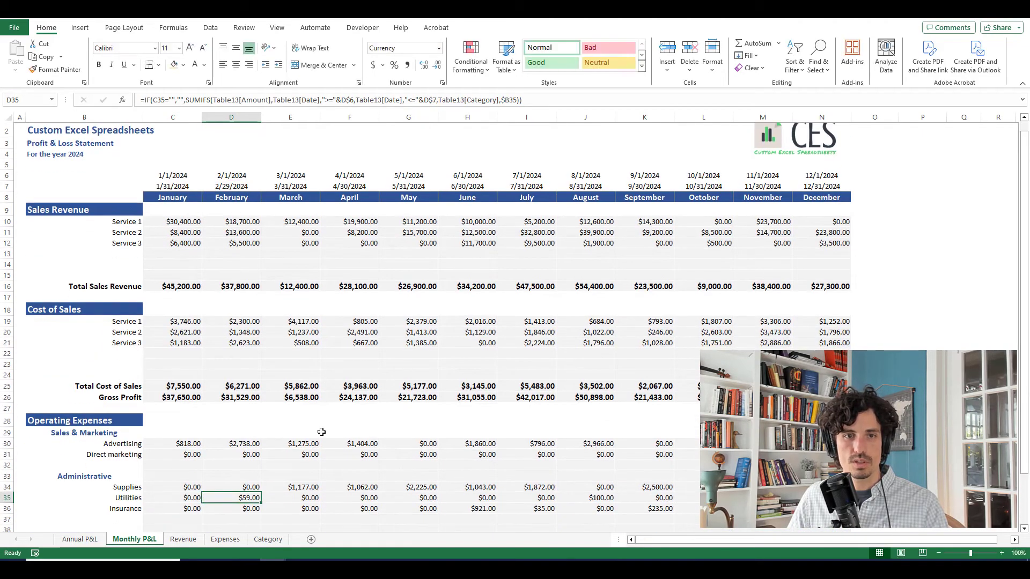
{"action": "double_click", "coordinate": [366, 434]}
{"action": "key", "text": "Escape"}
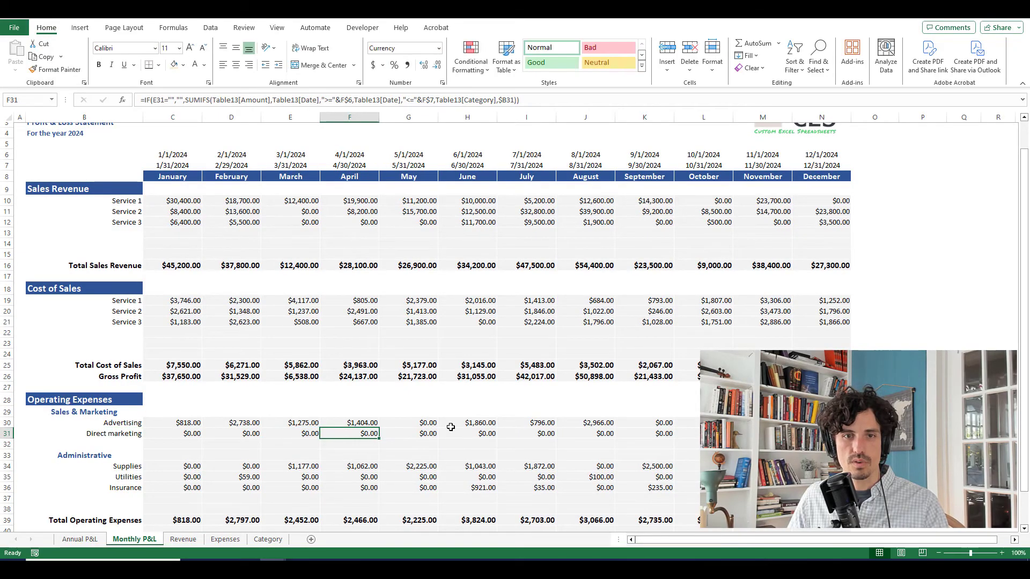
{"action": "left_click", "coordinate": [472, 423]}
{"action": "double_click", "coordinate": [472, 433]}
{"action": "left_click", "coordinate": [555, 435]}
{"action": "double_click", "coordinate": [555, 434]}
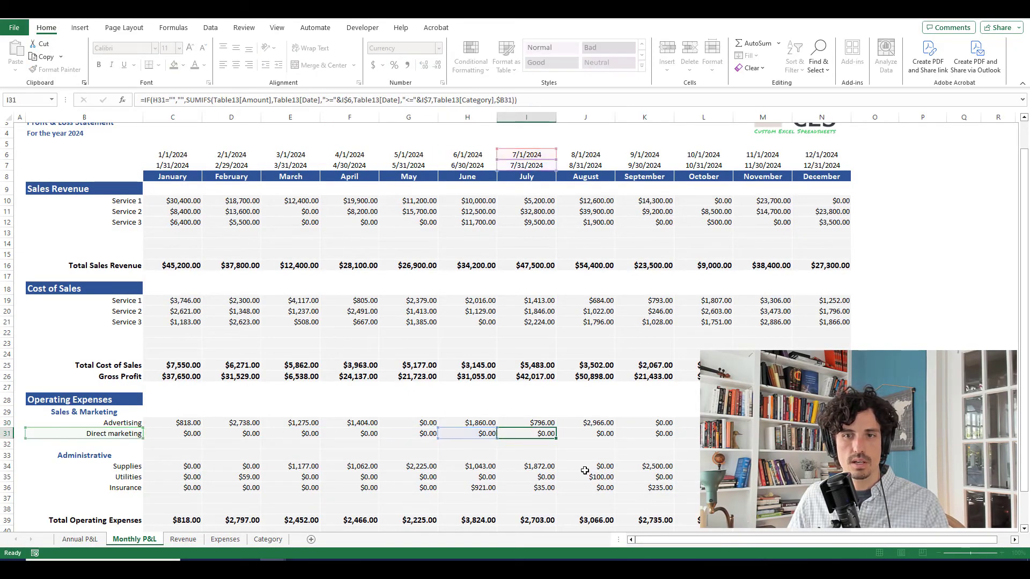
{"action": "double_click", "coordinate": [536, 477]}
{"action": "double_click", "coordinate": [590, 487]}
{"action": "key", "text": "Escape"}
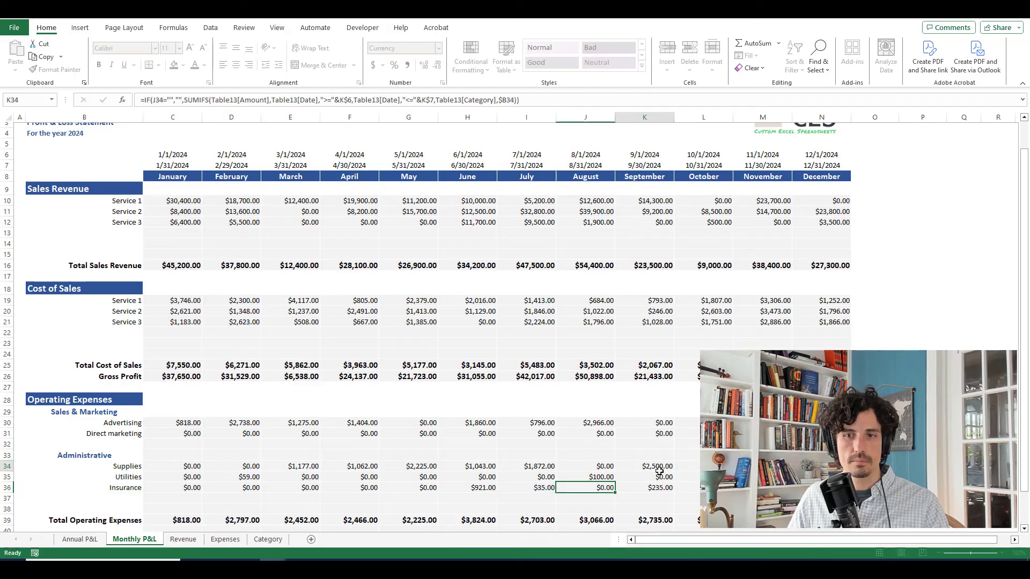
{"action": "double_click", "coordinate": [644, 466]}
{"action": "scroll", "coordinate": [332, 434], "scroll_direction": "down", "scroll_amount": 6}
{"action": "key", "text": "Escape"}
{"action": "scroll", "coordinate": [377, 349], "scroll_direction": "up", "scroll_amount": 7}
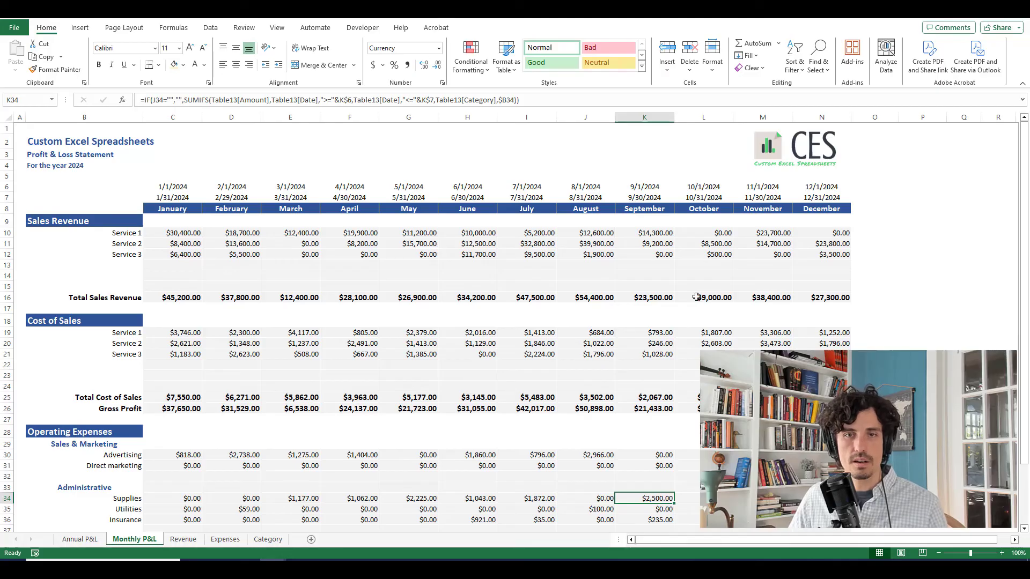
Hide date rows 6–7 via D6:D7, leaving January Net Profit at $36,832.00.
{"action": "left_click_drag", "start_coordinate": [209, 184], "coordinate": [209, 195]}
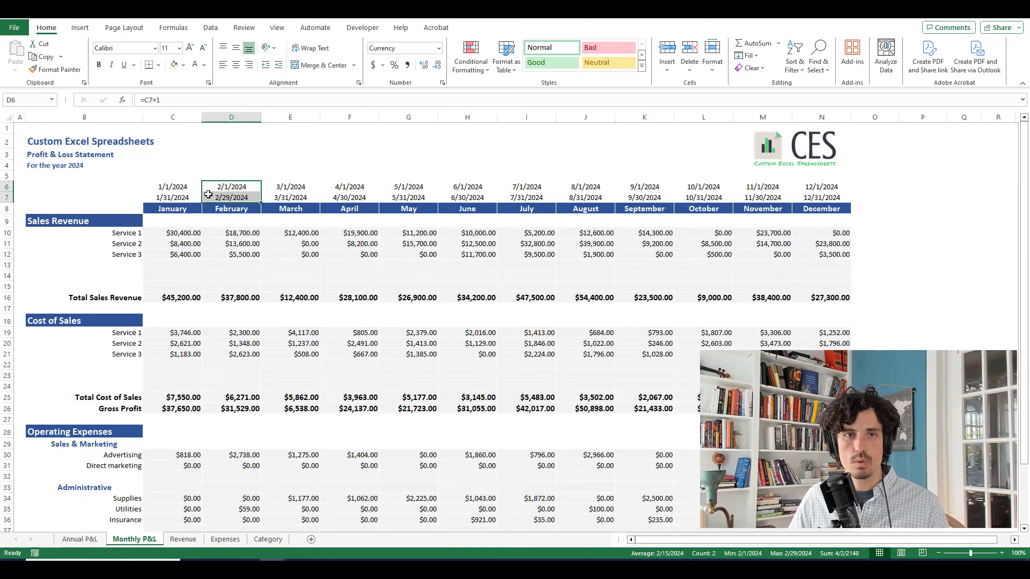
{"action": "key", "text": "alt+o"}
{"action": "key", "text": "r"}
{"action": "key", "text": "h"}
{"action": "key", "text": "Down"}
{"action": "key", "text": "Down"}
{"action": "key", "text": "Down"}
{"action": "key", "text": "Down"}
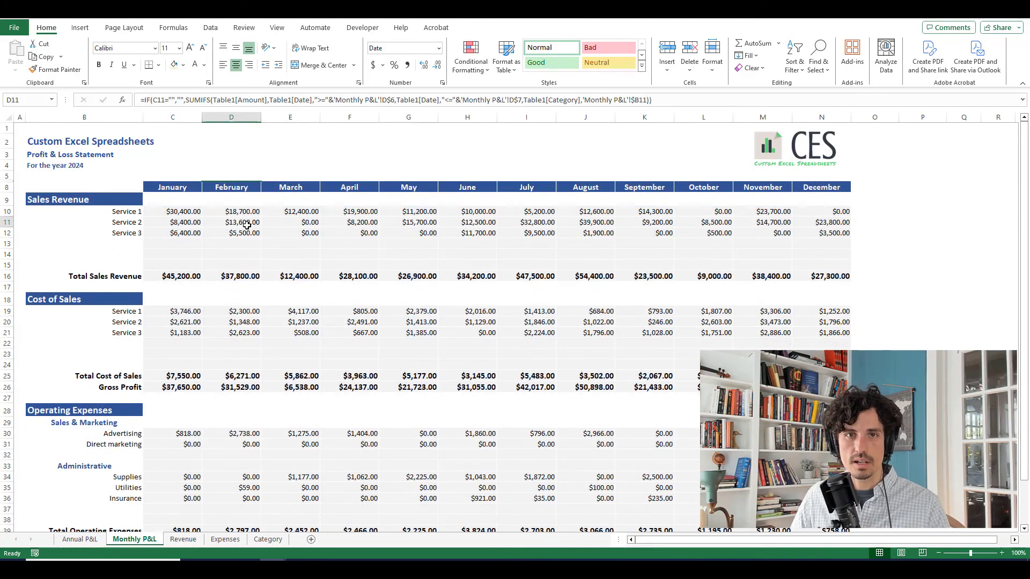
{"action": "scroll", "coordinate": [307, 330], "scroll_direction": "down", "scroll_amount": 4}
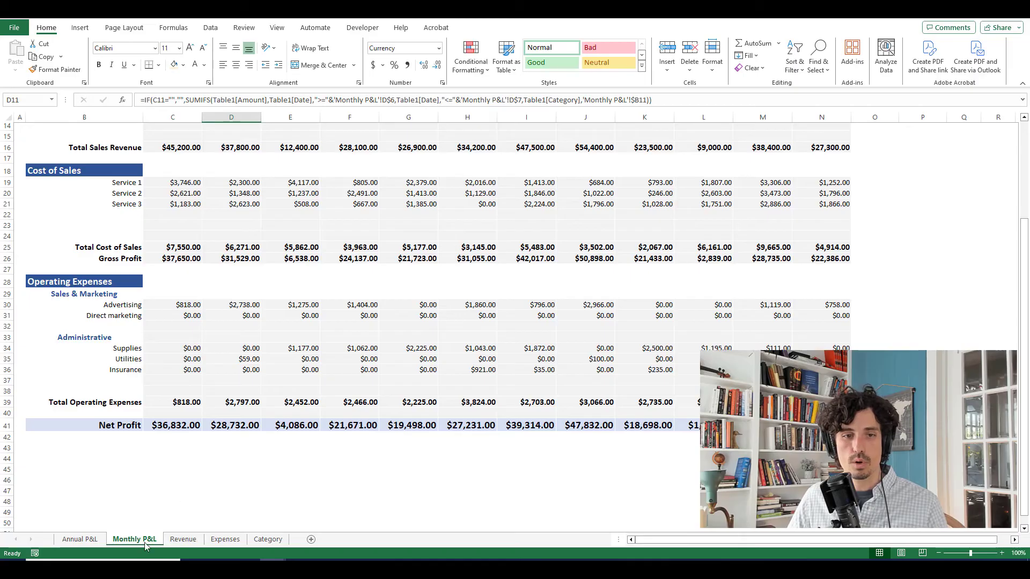
Copy the Monthly P&L sheet, keeping the Expenses name, and rename the copy 'Quarterly P&L'.
{"action": "left_click_drag", "start_coordinate": [173, 542], "coordinate": [172, 541]}
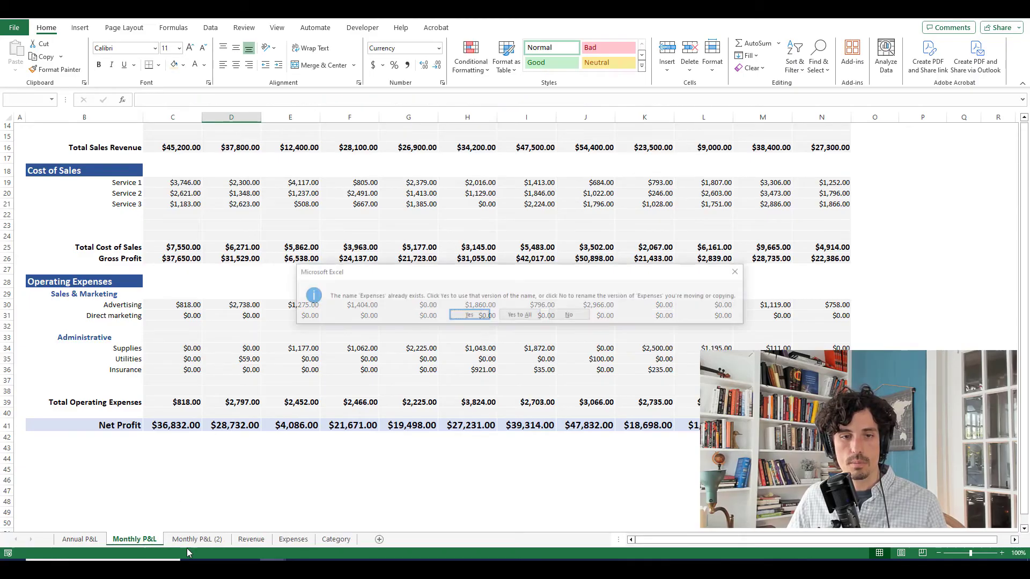
{"action": "left_click", "coordinate": [460, 318]}
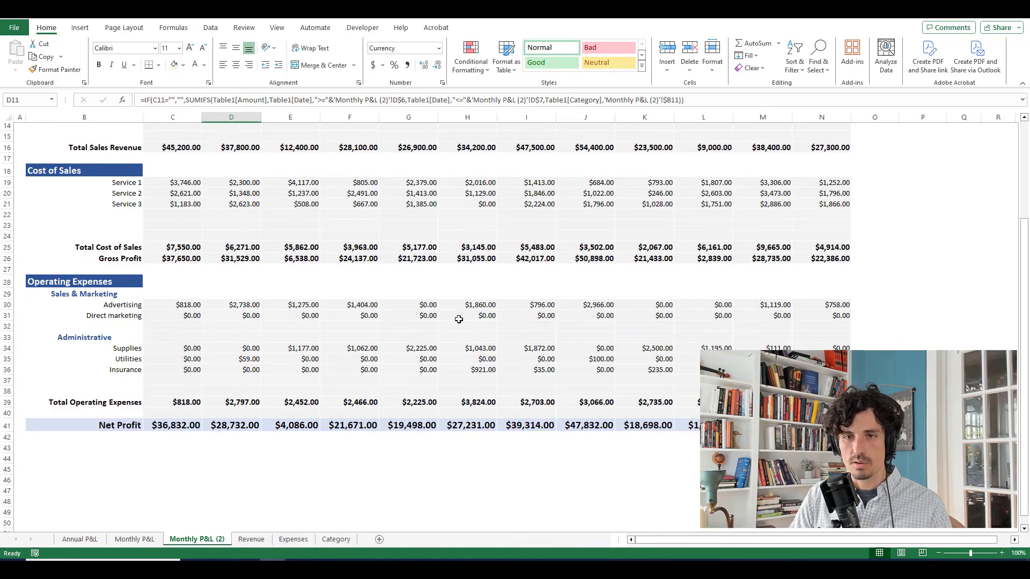
{"action": "double_click", "coordinate": [197, 539]}
{"action": "type", "text": "Q"}
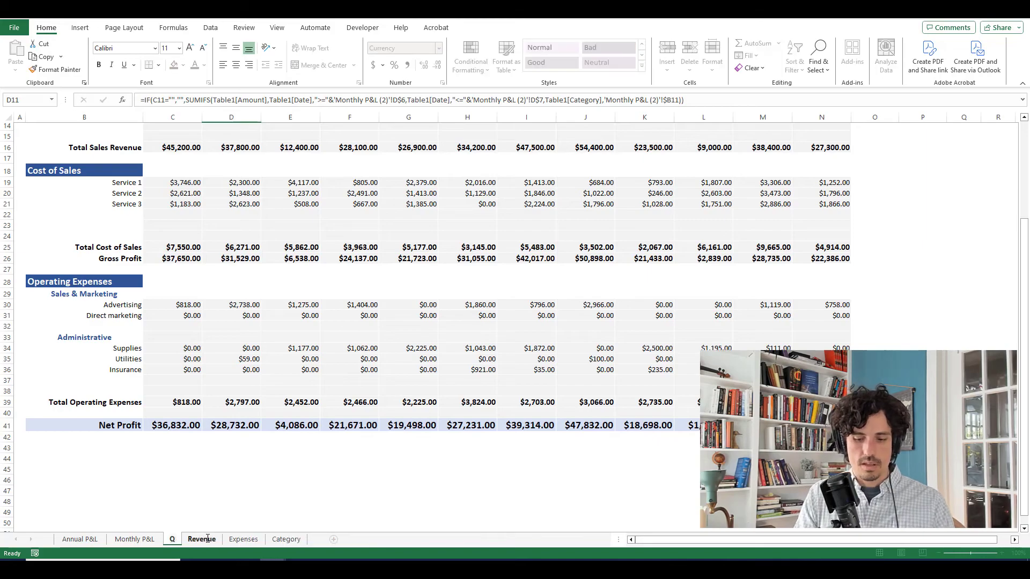
{"action": "type", "text": "uarterly P&L"}
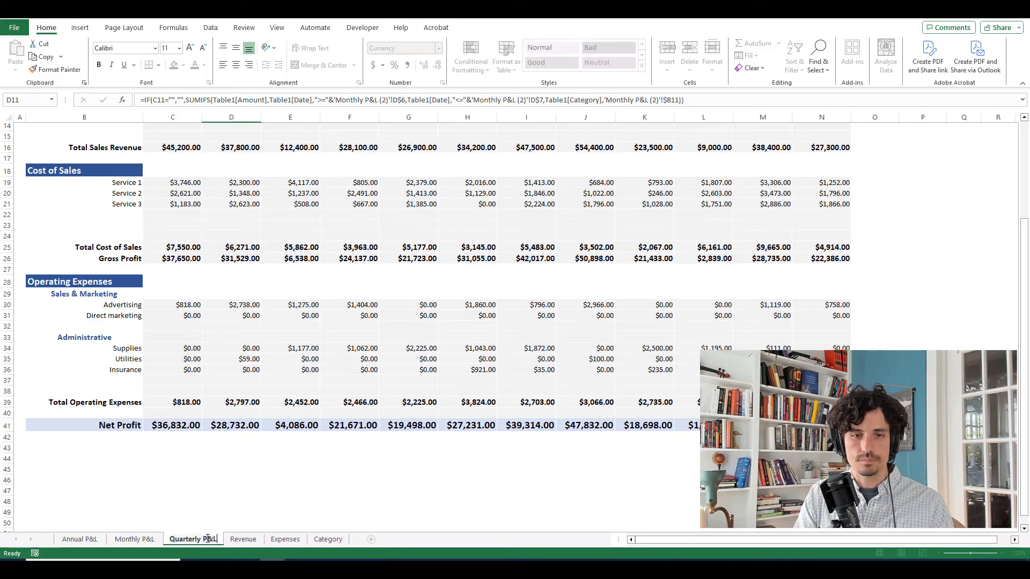
{"action": "key", "text": "Return"}
Select C4:C8 spanning the hidden date rows at the top of the sheet.
{"action": "left_click", "coordinate": [273, 490]}
{"action": "scroll", "coordinate": [280, 348], "scroll_direction": "up", "scroll_amount": 5}
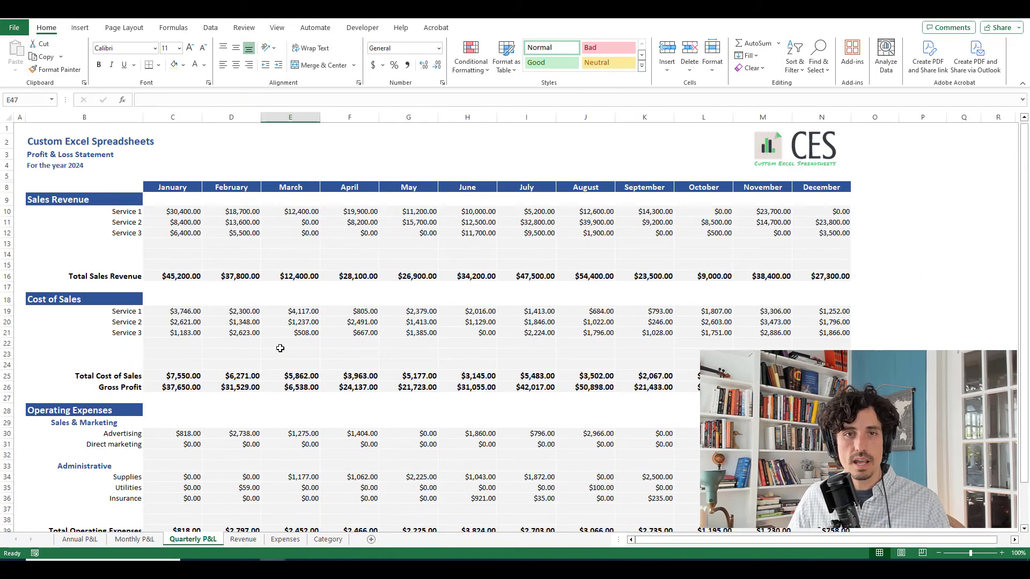
{"action": "left_click_drag", "start_coordinate": [170, 171], "coordinate": [172, 179]}
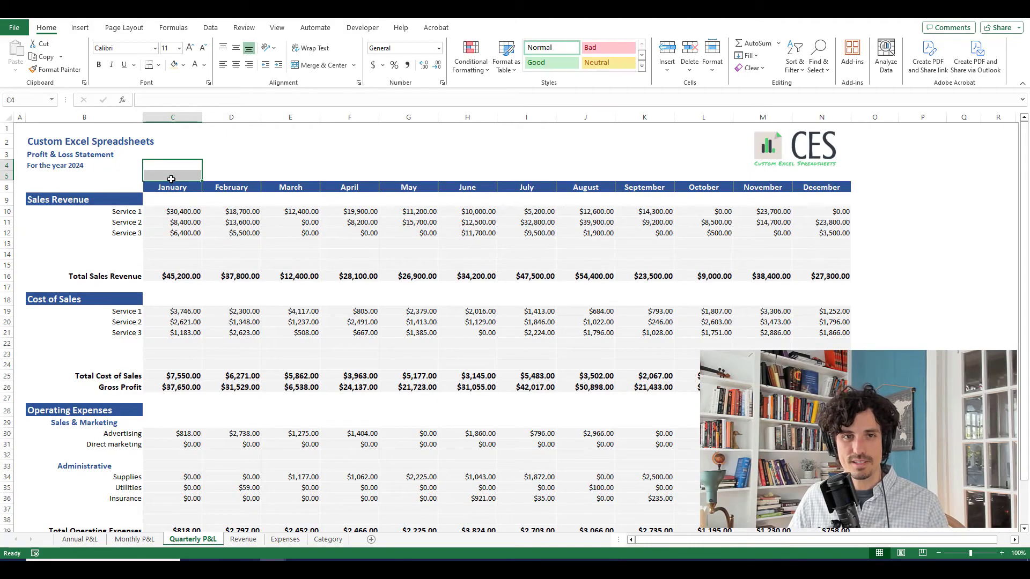
Unhide the start and end date rows 6–7.
{"action": "left_click", "coordinate": [171, 179]}
{"action": "key", "text": "shift+Down"}
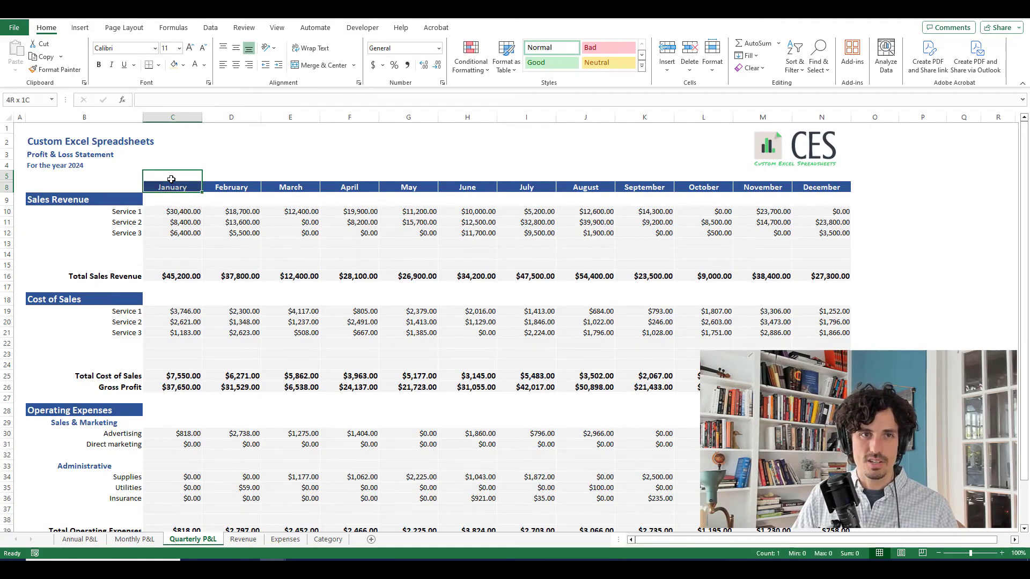
{"action": "key", "text": "alt+o"}
{"action": "key", "text": "r"}
{"action": "key", "text": "u"}
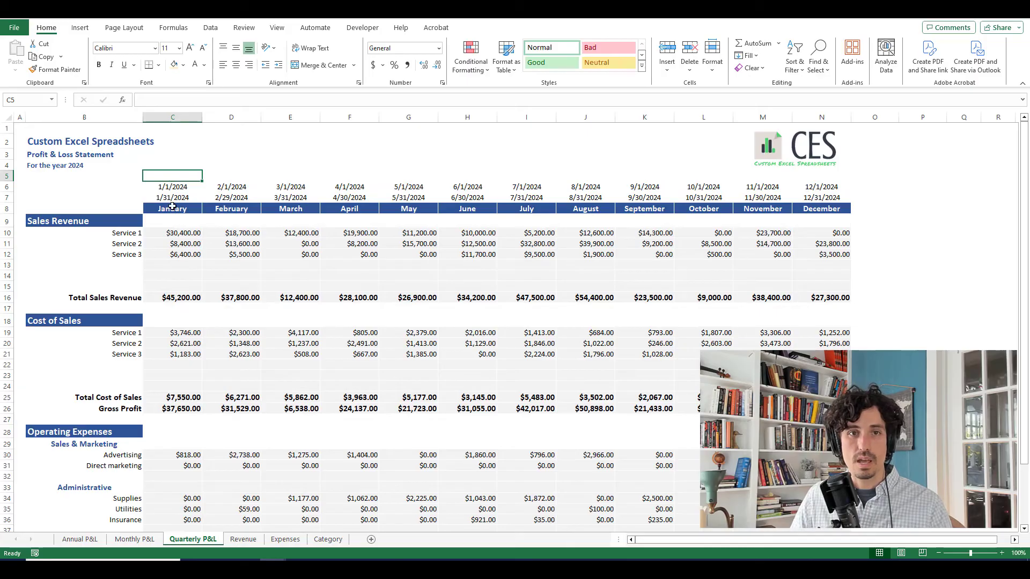
Replace the January–April headers with Q1, Q2, Q3 and Q4.
{"action": "left_click", "coordinate": [172, 206]}
{"action": "key", "text": "Delete"}
{"action": "key", "text": "Right"}
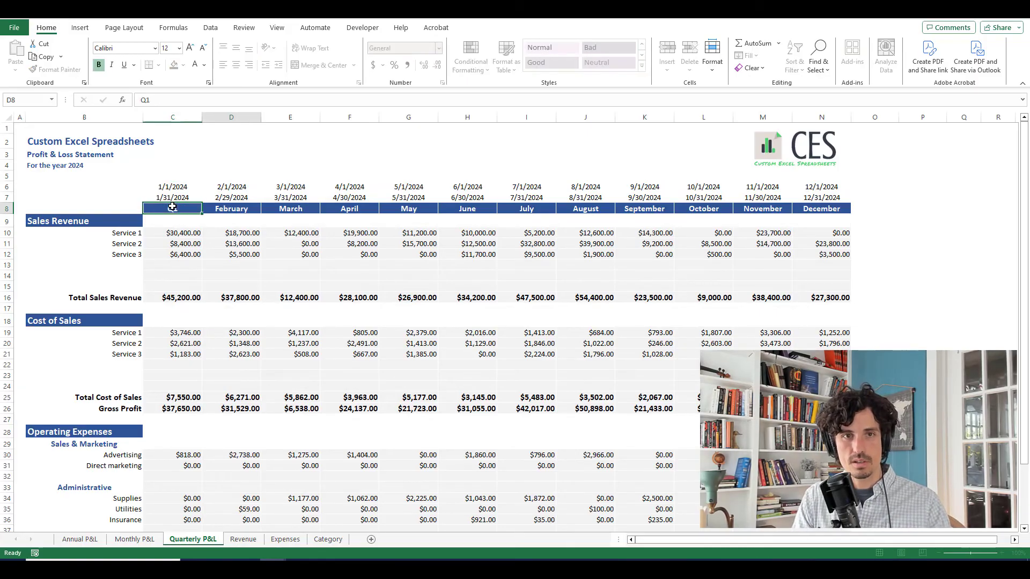
{"action": "type", "text": "Q2"}
{"action": "key", "text": "Right"}
{"action": "type", "text": "Q3"}
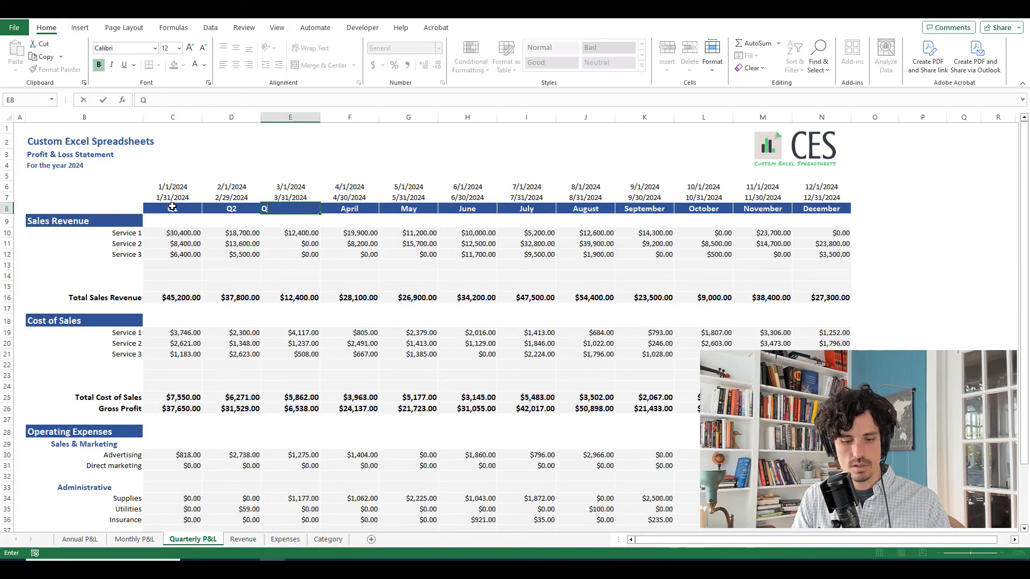
{"action": "key", "text": "Right"}
{"action": "type", "text": "Q4"}
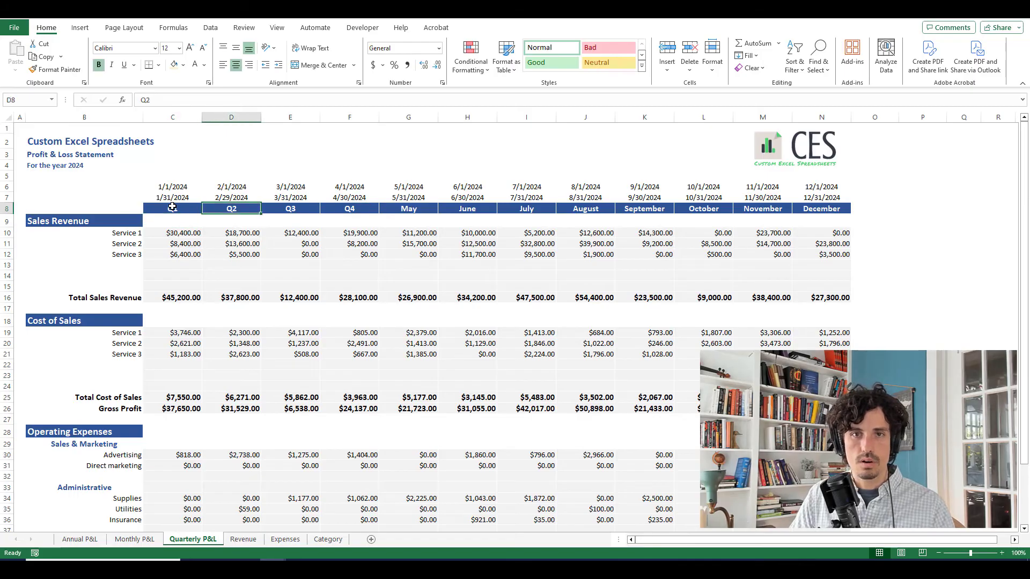
{"action": "key", "text": "Right"}
Delete the May–December columns G:N and move the CES logo beside the quarterly data.
{"action": "key", "text": "ctrl+shift+Right"}
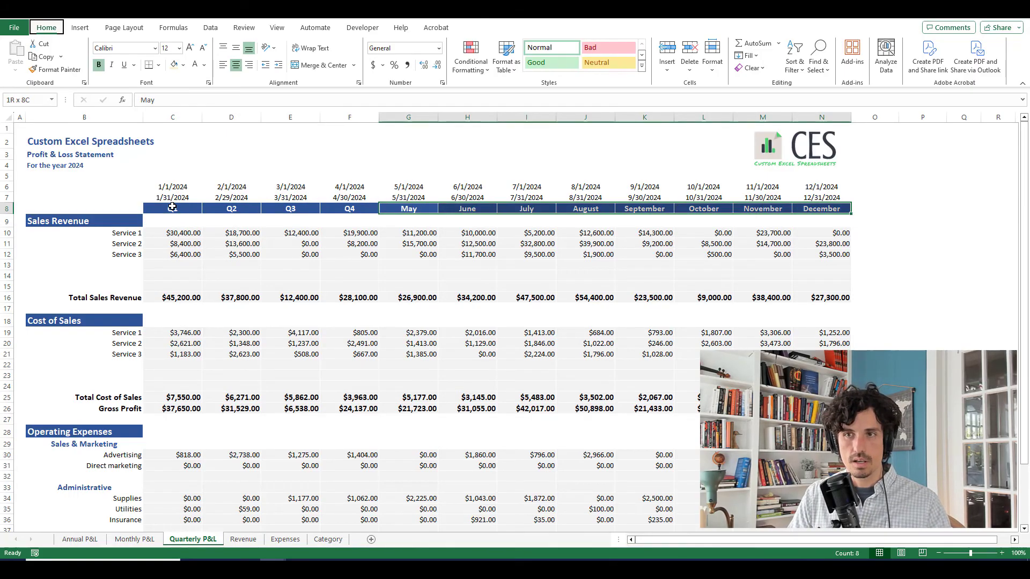
{"action": "key", "text": "ctrl+minus"}
{"action": "key", "text": "c"}
{"action": "key", "text": "Return"}
{"action": "left_click_drag", "start_coordinate": [402, 168], "coordinate": [303, 168]}
{"action": "left_click", "coordinate": [526, 232]}
Set the Q1 end date in C7 to =EOMONTH(C6,2), giving 3/31/2024.
{"action": "left_click", "coordinate": [171, 197]}
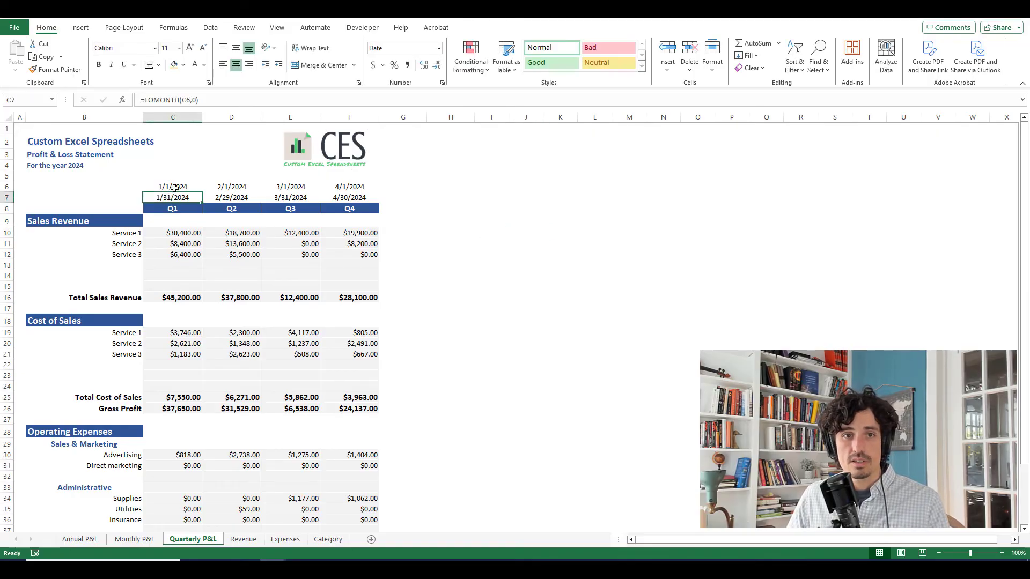
{"action": "left_click", "coordinate": [172, 186]}
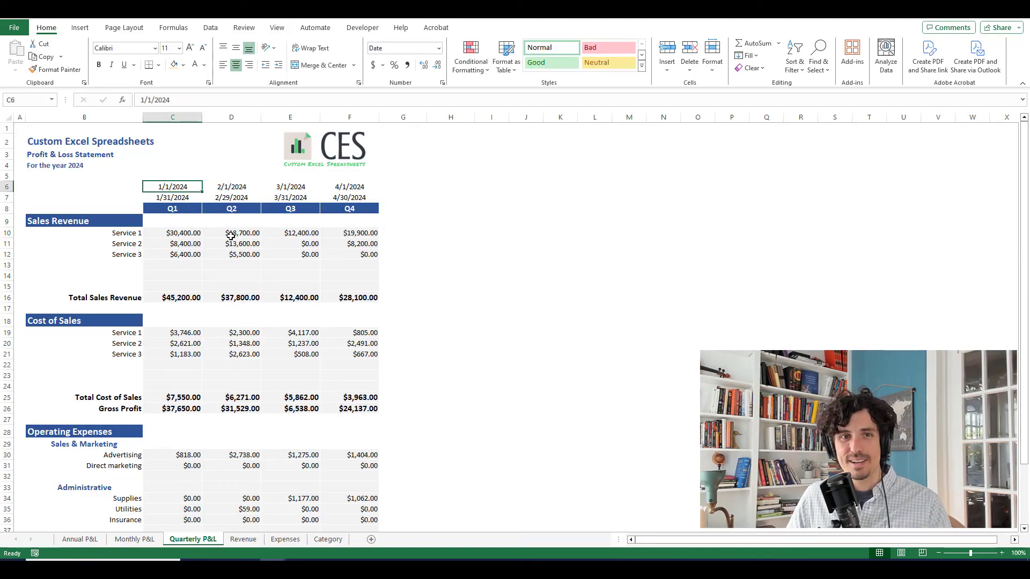
{"action": "key", "text": "Down"}
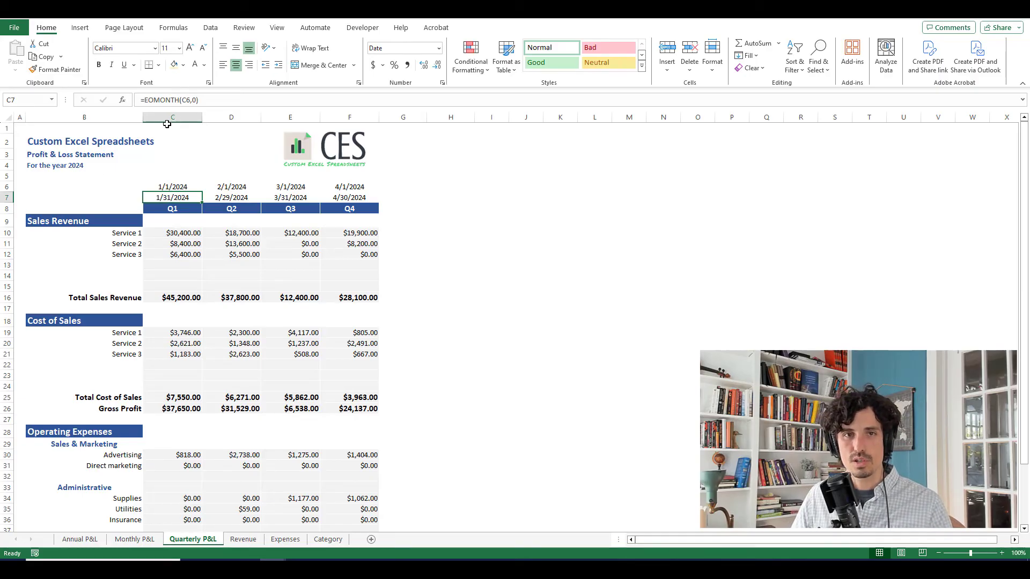
{"action": "left_click", "coordinate": [196, 101]}
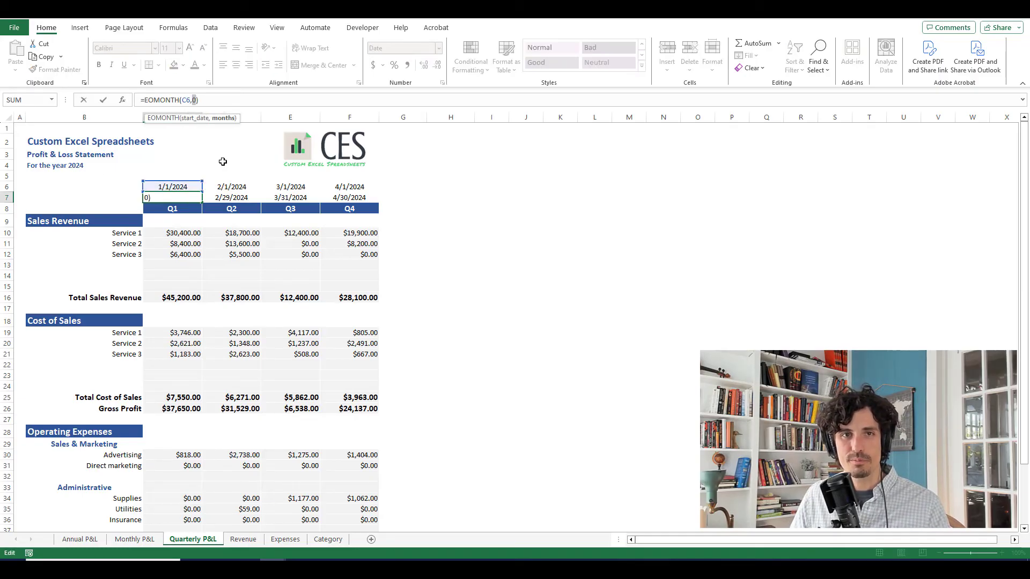
{"action": "type", "text": "3"}
{"action": "key", "text": "ctrl+Return"}
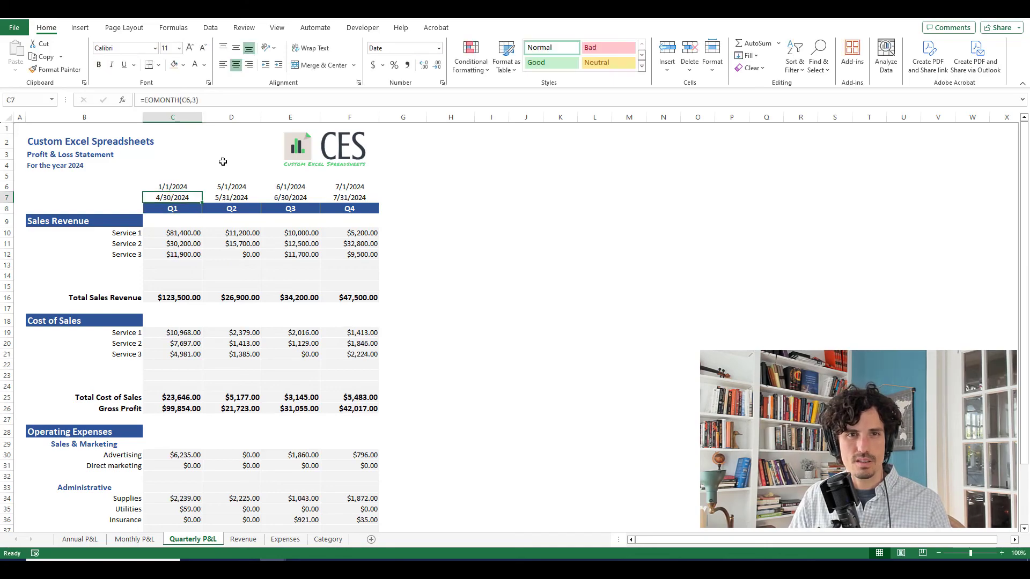
{"action": "left_click", "coordinate": [195, 99]}
{"action": "key", "text": "BackSpace"}
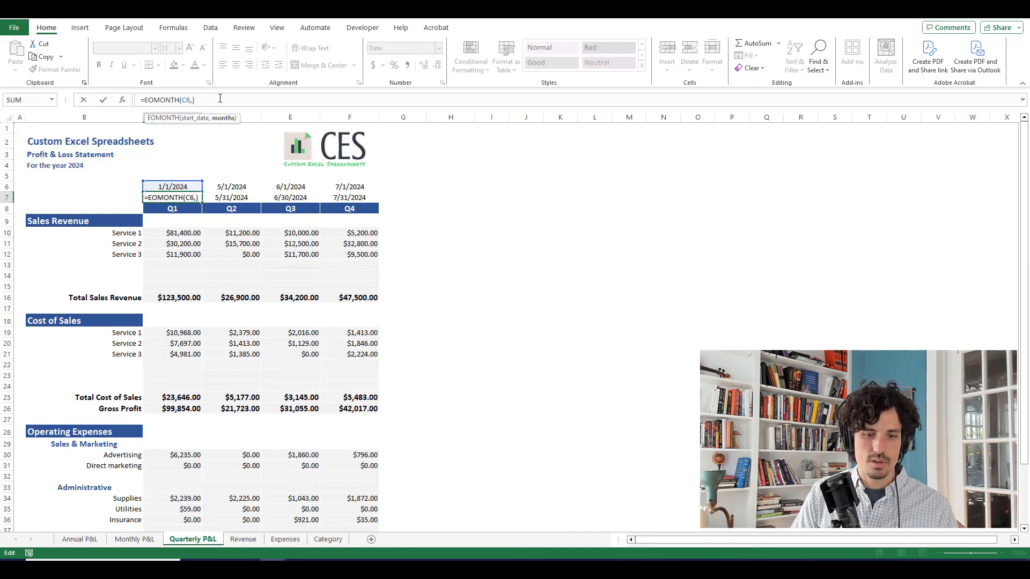
{"action": "type", "text": "2"}
{"action": "key", "text": "ctrl+Return"}
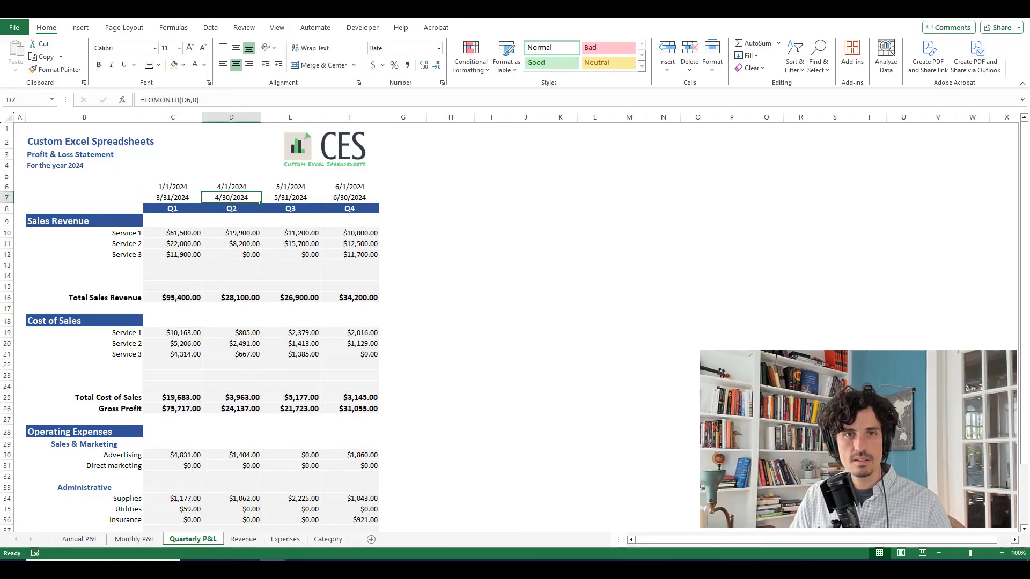
Fill the end-date formula across D7:F7 and verify each quarter's start and end dates.
{"action": "left_click_drag", "start_coordinate": [202, 202], "coordinate": [350, 199]}
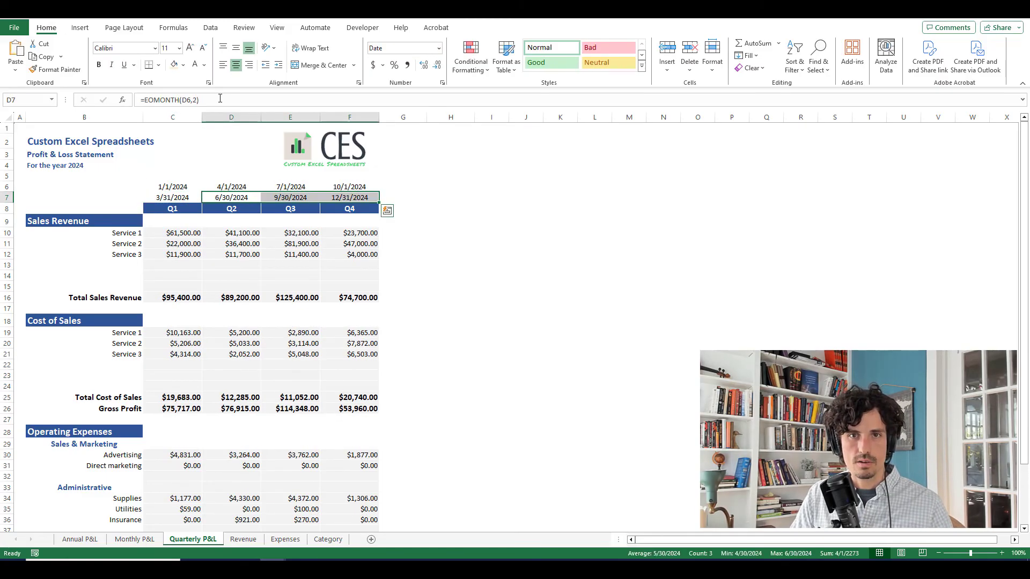
{"action": "left_click", "coordinate": [354, 263]}
{"action": "left_click_drag", "start_coordinate": [173, 186], "coordinate": [177, 210]}
{"action": "left_click_drag", "start_coordinate": [231, 187], "coordinate": [231, 209]}
{"action": "left_click_drag", "start_coordinate": [283, 182], "coordinate": [290, 197]}
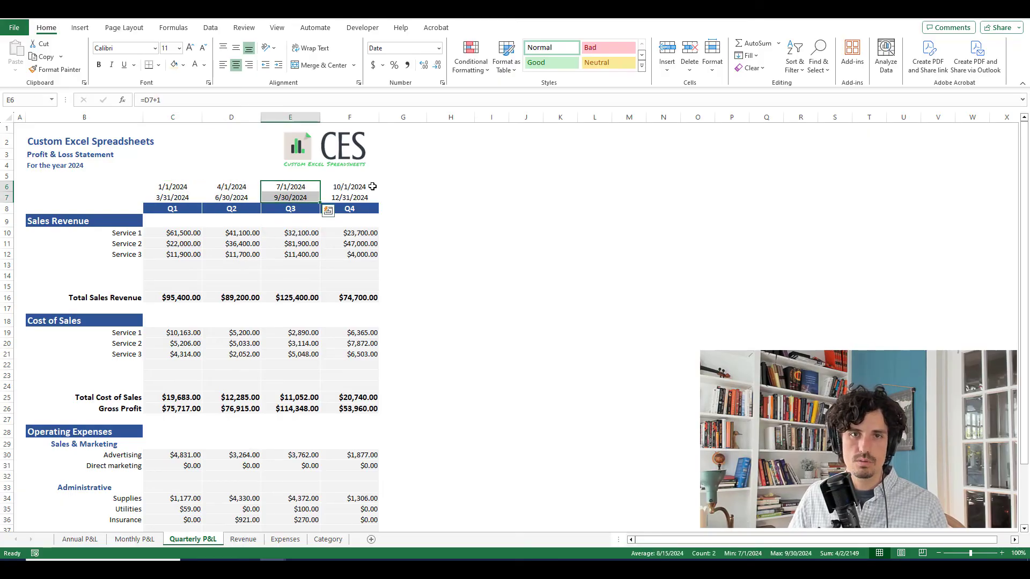
{"action": "left_click", "coordinate": [364, 188]}
{"action": "key", "text": "Down"}
{"action": "key", "text": "Right"}
{"action": "key", "text": "Right"}
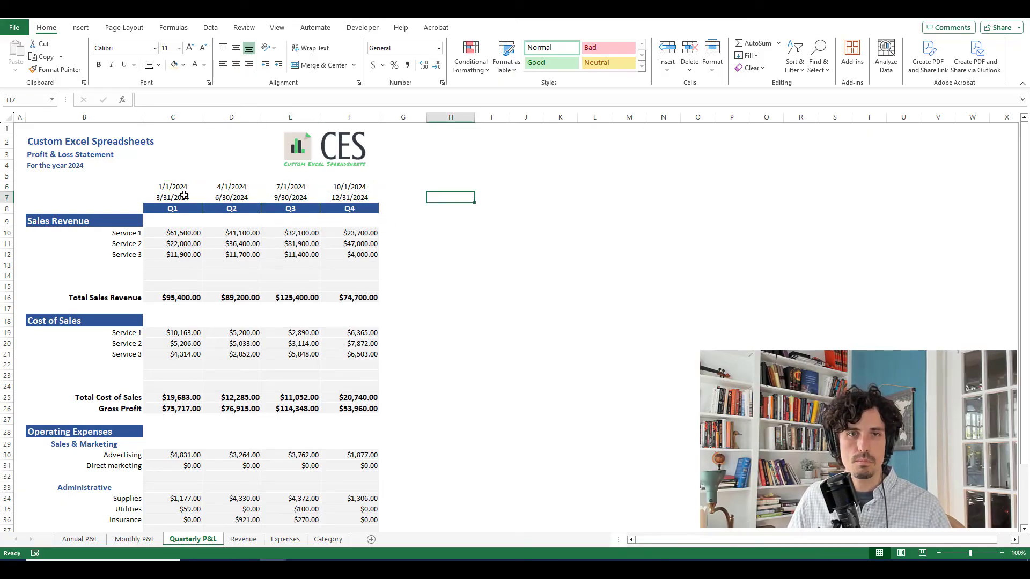
Check the Service 1 and Service 2 Q1 SUMIFS date references.
{"action": "left_click_drag", "start_coordinate": [173, 187], "coordinate": [172, 197]}
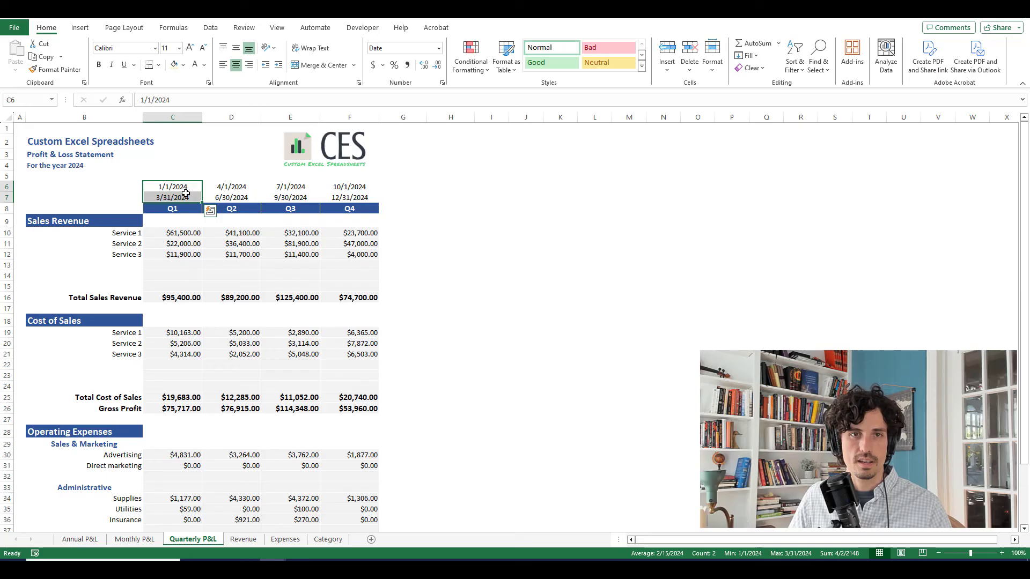
{"action": "left_click", "coordinate": [171, 234]}
{"action": "double_click", "coordinate": [173, 244]}
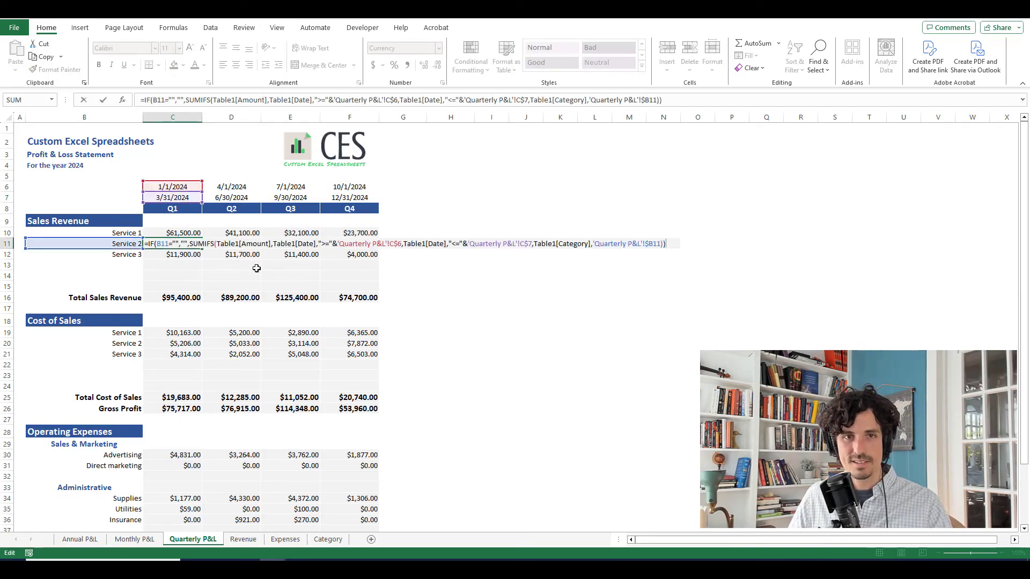
{"action": "key", "text": "Escape"}
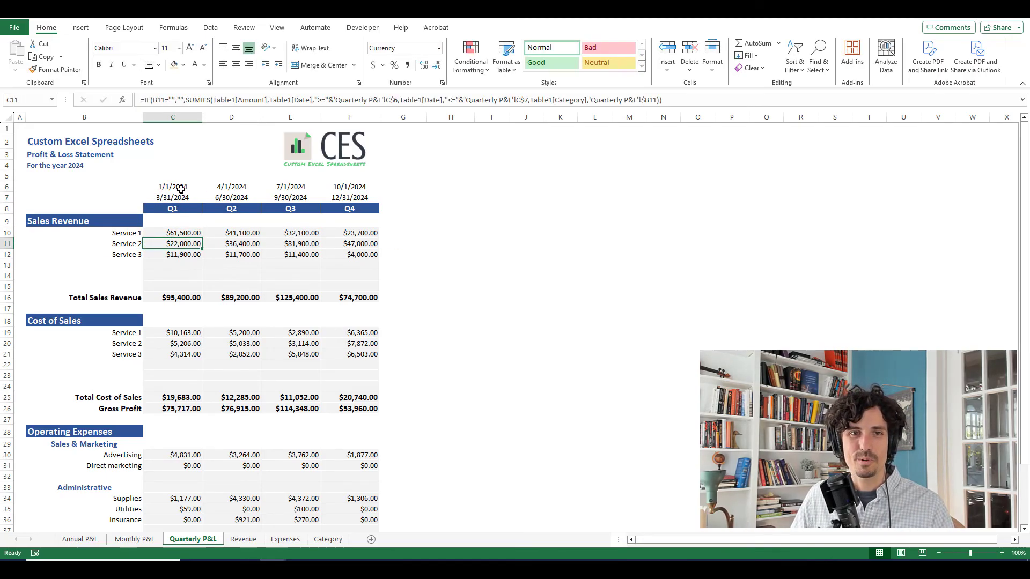
Hide date rows 6–7, leaving Net Profit at $69,650.00, $68,400.00, $105,844.00 and $50,777.00 for Q1–Q4.
{"action": "left_click_drag", "start_coordinate": [181, 189], "coordinate": [181, 196]}
{"action": "key", "text": "alt+o"}
{"action": "key", "text": "r"}
{"action": "key", "text": "h"}
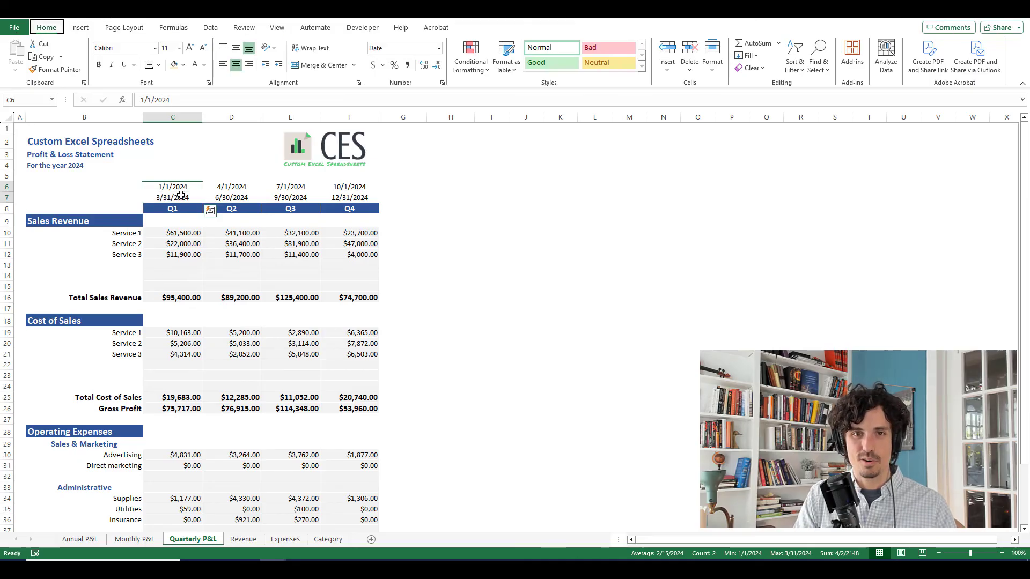
{"action": "left_click", "coordinate": [436, 186]}
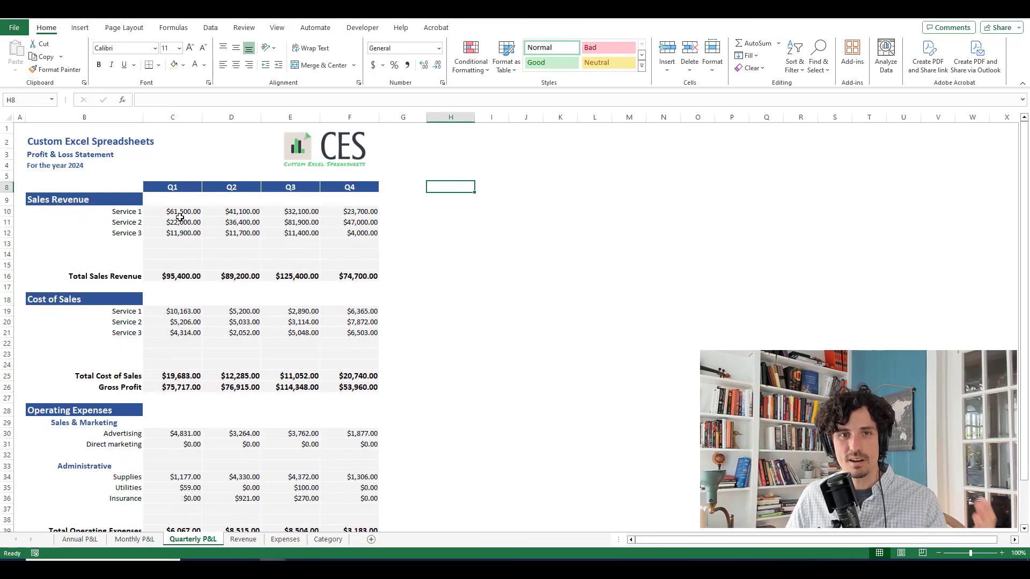
{"action": "scroll", "coordinate": [298, 312], "scroll_direction": "down", "scroll_amount": 3}
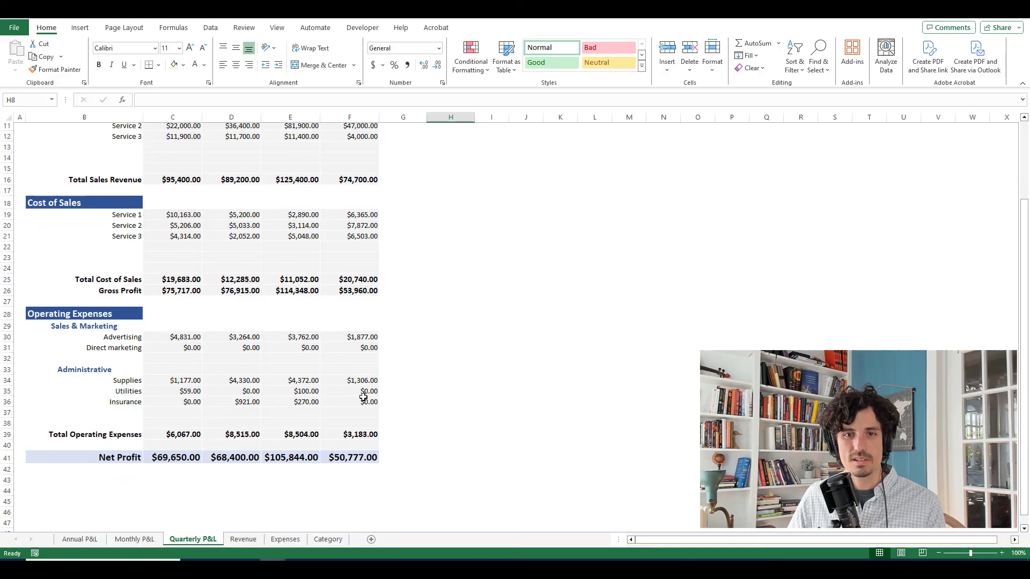
{"action": "scroll", "coordinate": [225, 381], "scroll_direction": "up", "scroll_amount": 3}
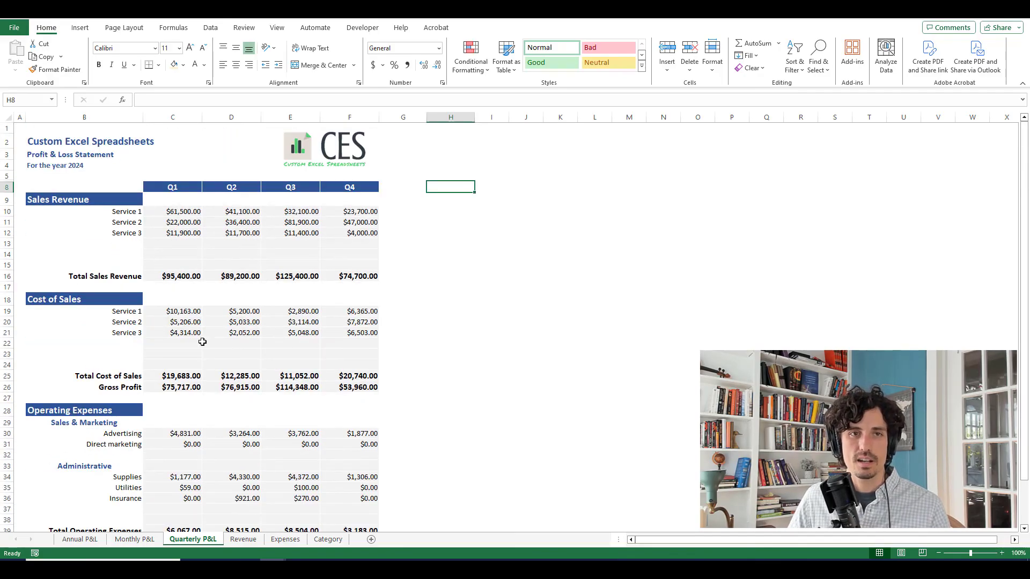